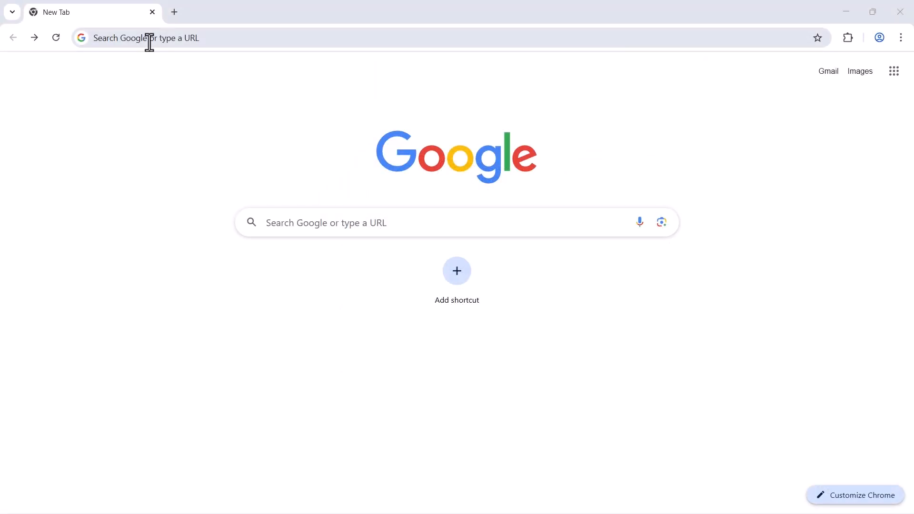
Load the u-OS web page of the controller at 192.168.0.101 in Chrome.
left_click(150, 42)
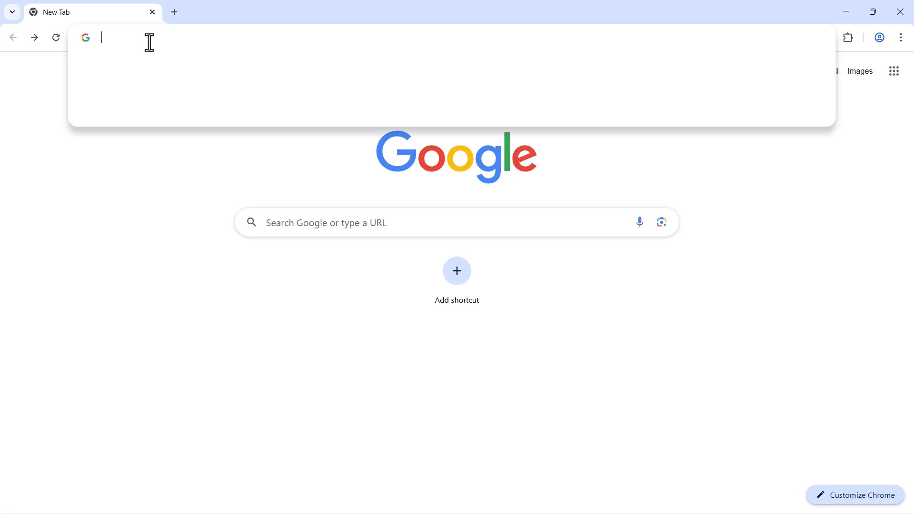
type("192.168.0.101")
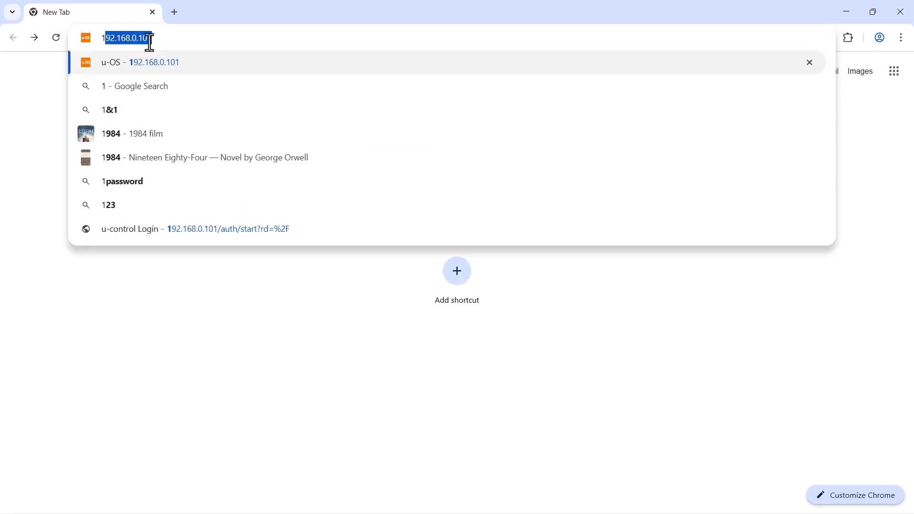
key("Return")
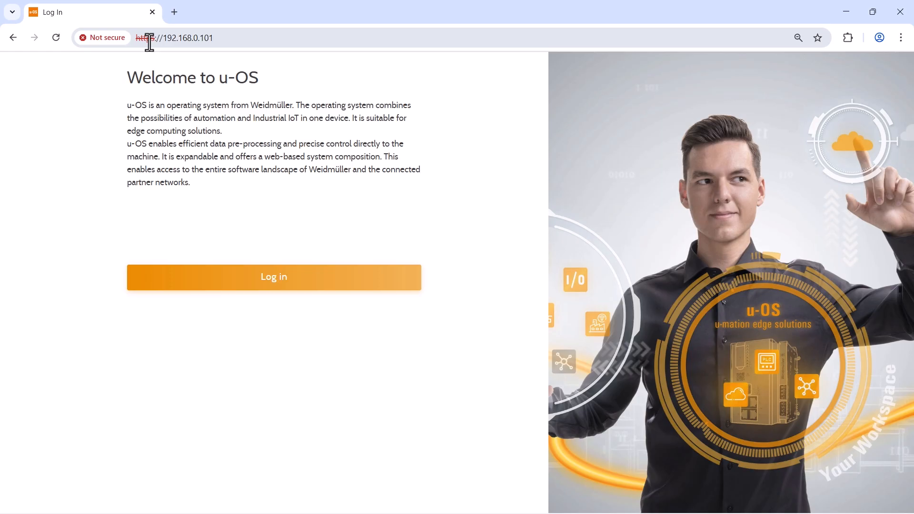
Log in to u-OS with the device credentials and open the Control Center's App manager.
left_click(263, 285)
type("admin")
key("Tab")
type("a")
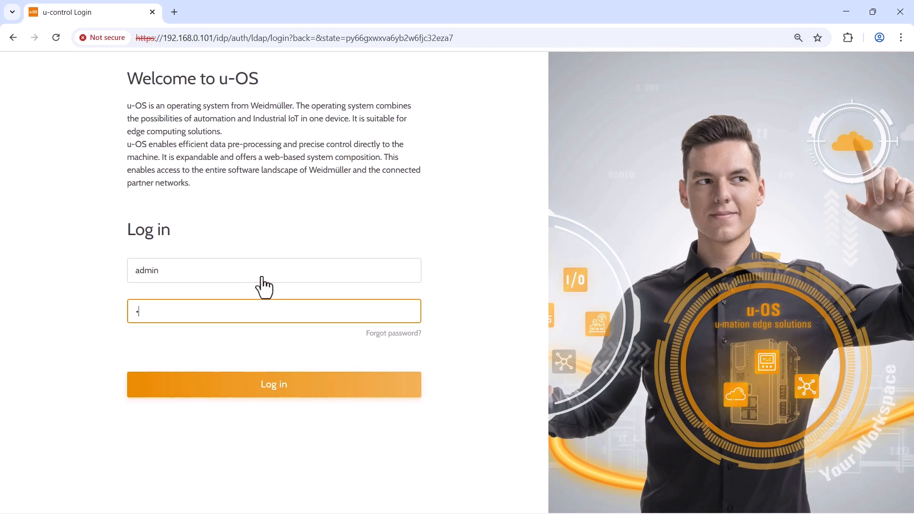
type("dmin")
key("Return")
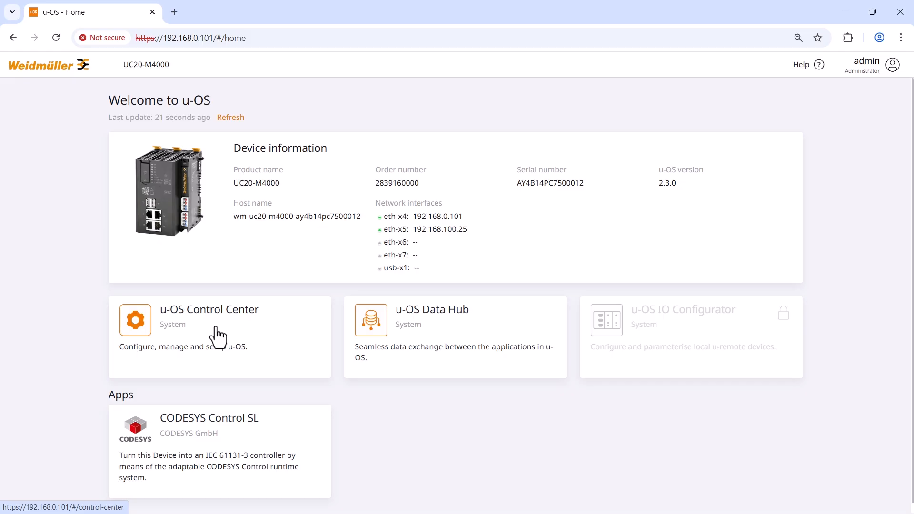
left_click(216, 327)
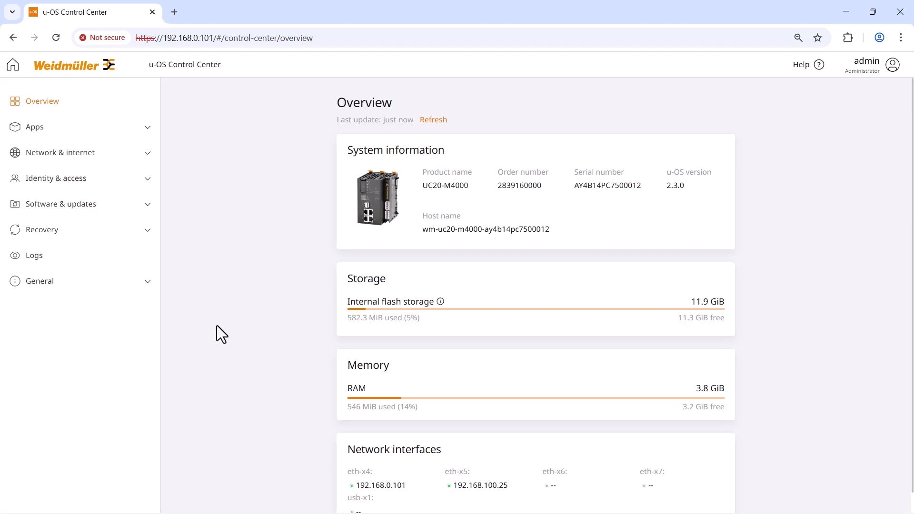
left_click(98, 127)
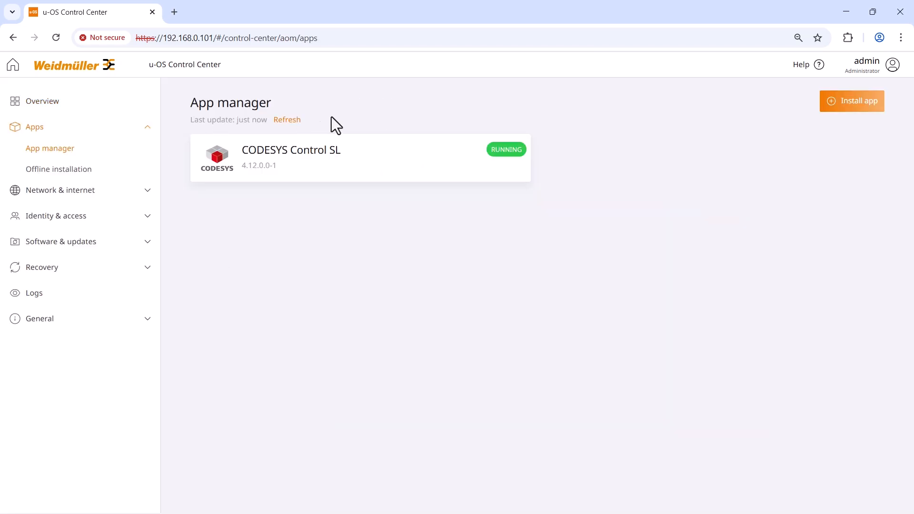
Install PROCON-WEB Embedded System version 6.10.0-1 from the App hub.
left_click(845, 107)
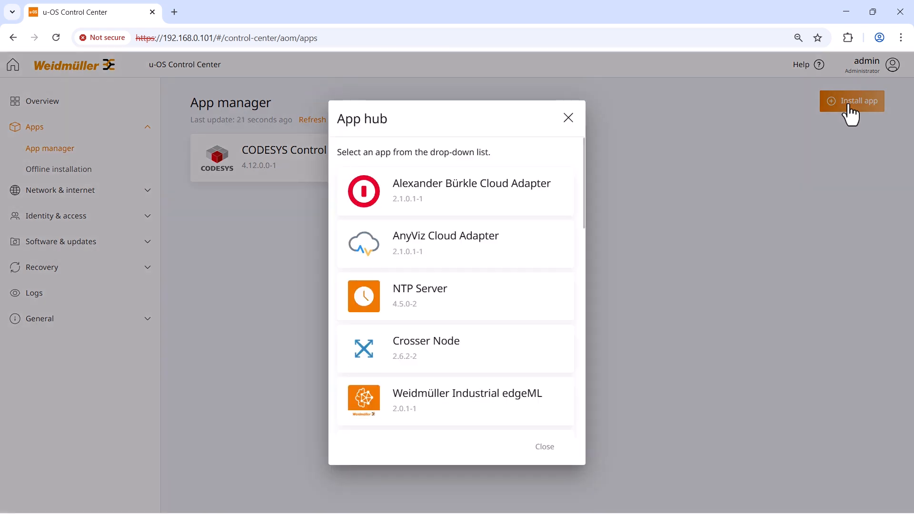
left_click_drag(584, 193, 580, 391)
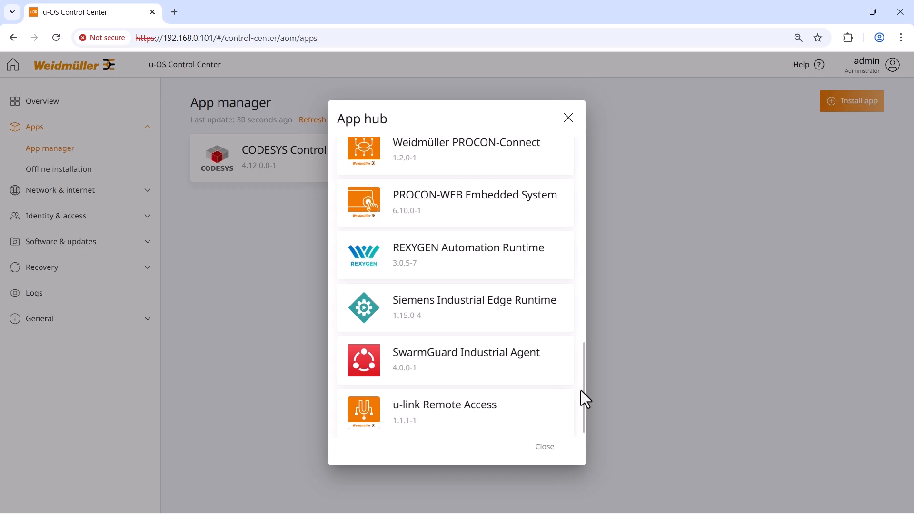
left_click(484, 212)
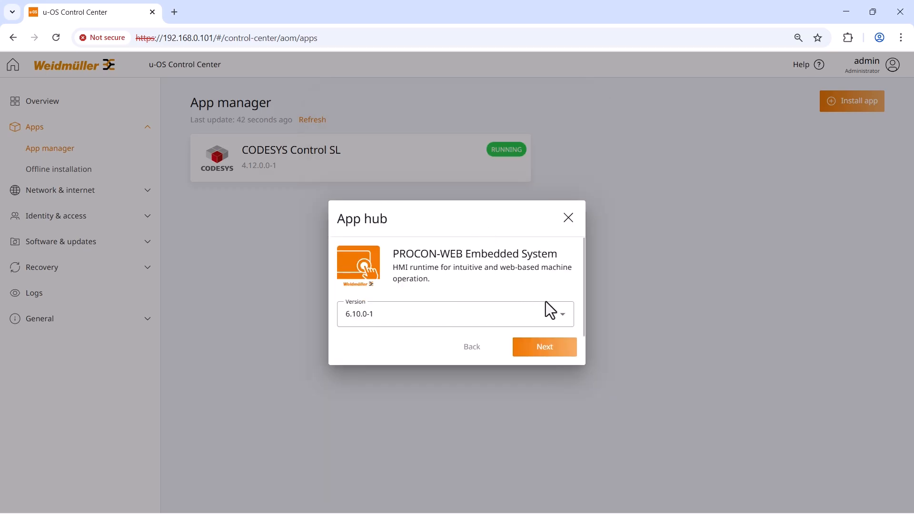
left_click(564, 317)
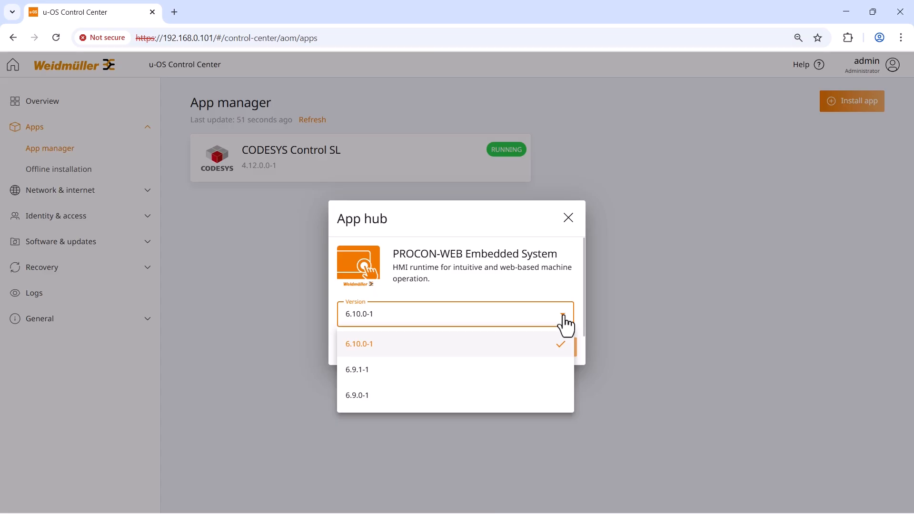
left_click(564, 316)
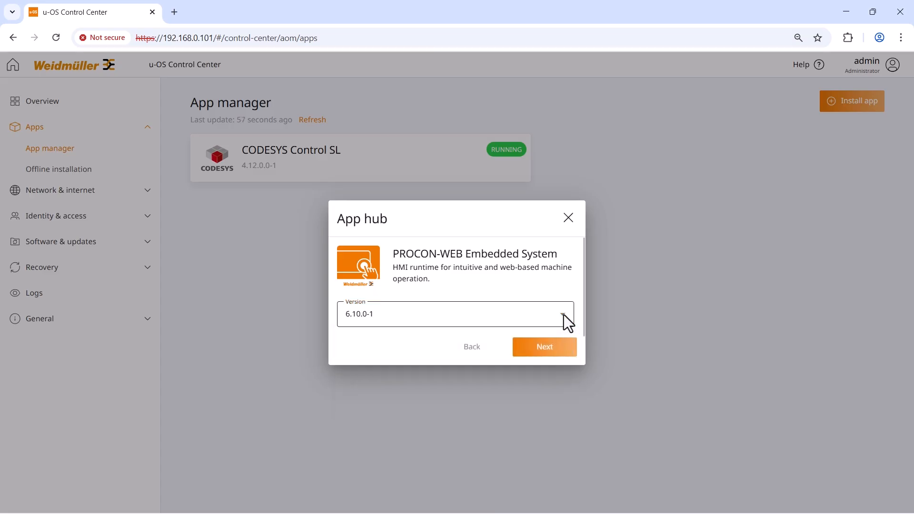
left_click(546, 348)
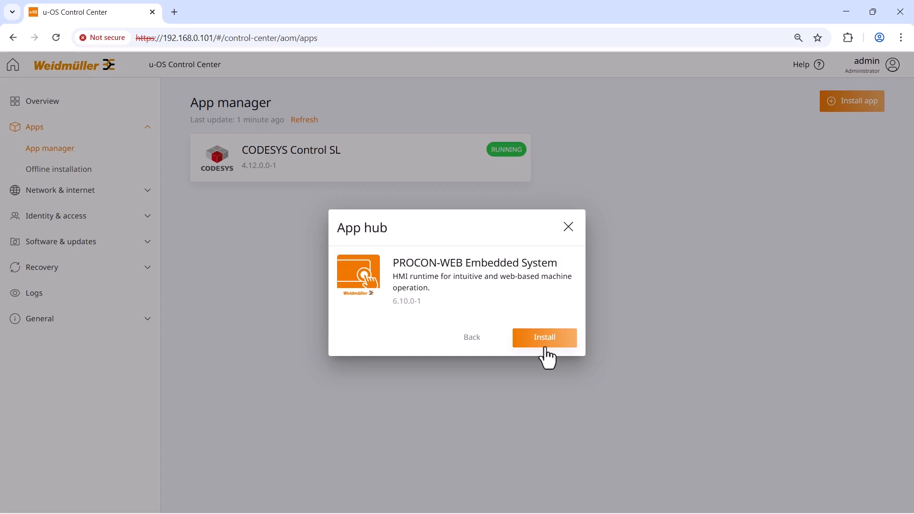
left_click(548, 339)
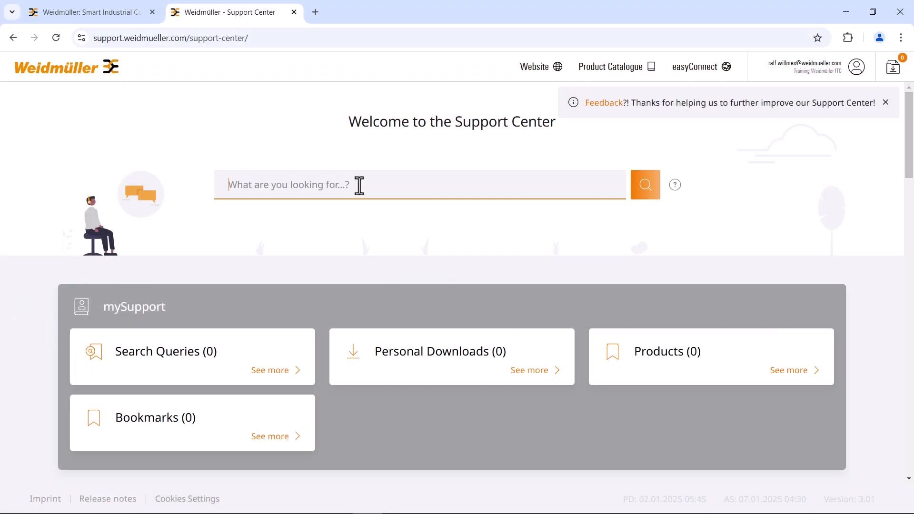
Search the Support Center for 'procon-web designer' and filter the results to Software.
type("procon-")
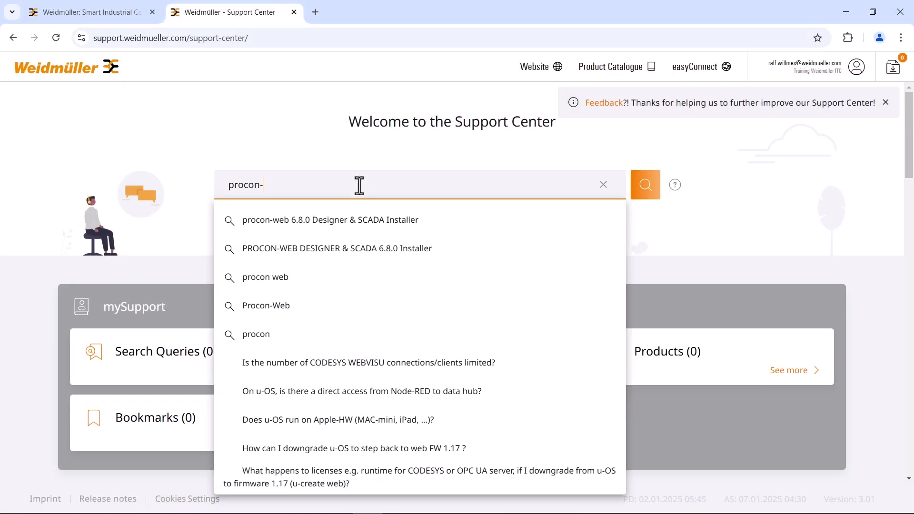
type("web designer")
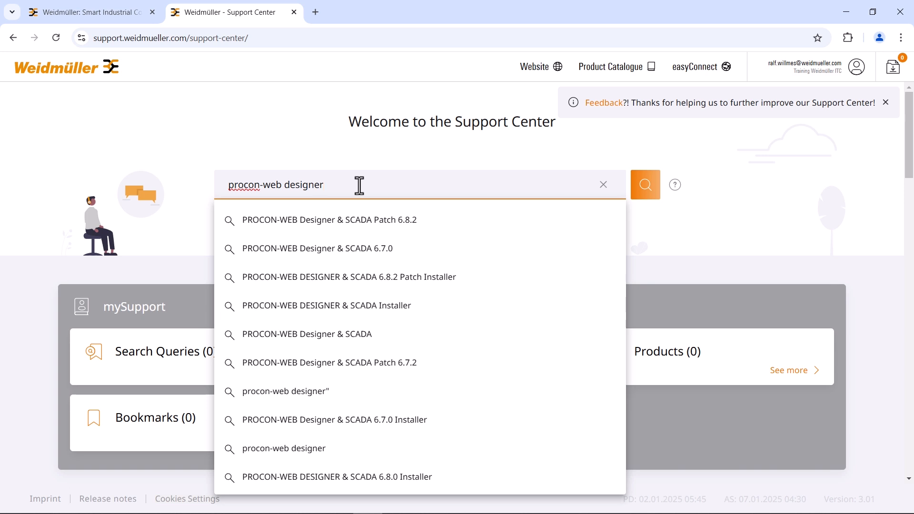
left_click(640, 190)
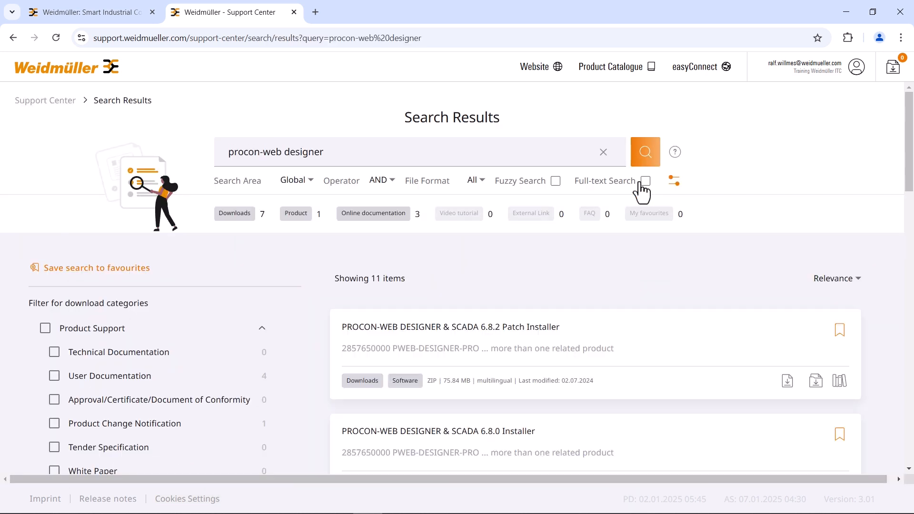
scroll(152, 329, "down", 6)
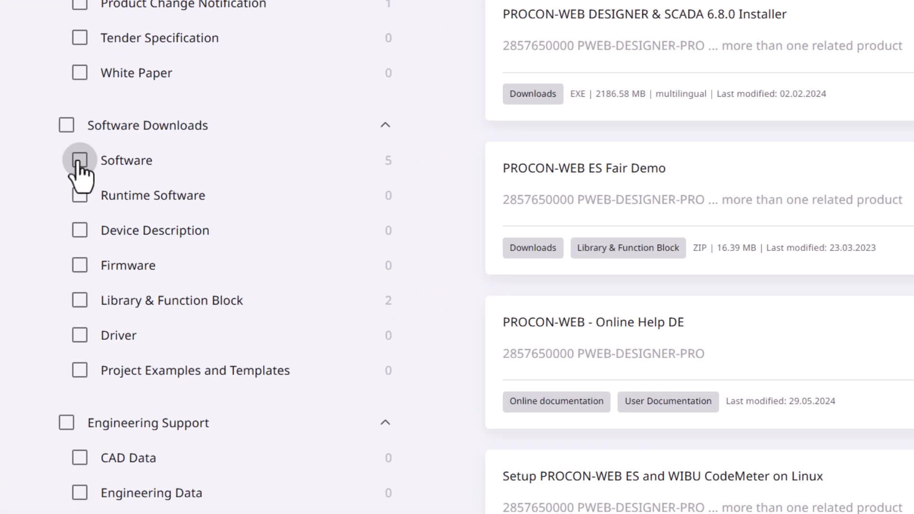
left_click(54, 233)
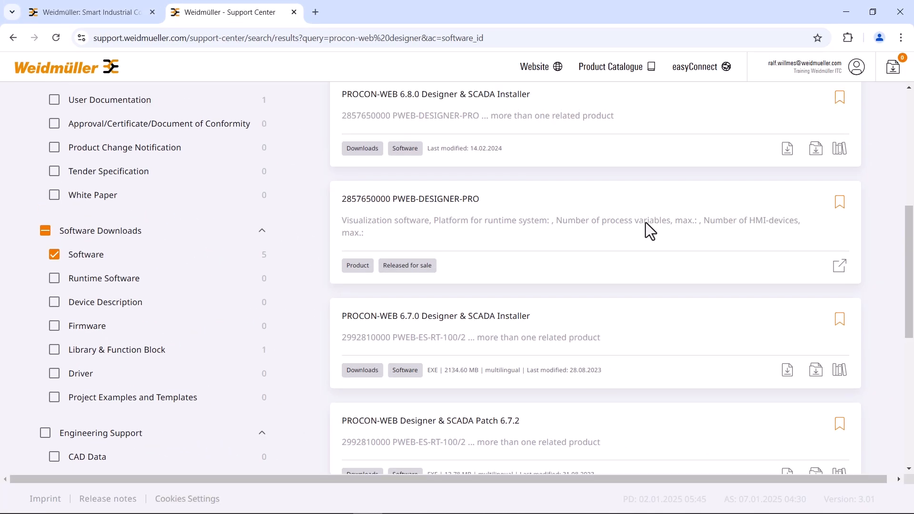
Download the PROCON-WEB 6.8.0 Designer & SCADA Installer and the PROCON-WEB_6.8.2_Patch.zip file.
scroll(646, 222, "up", 5)
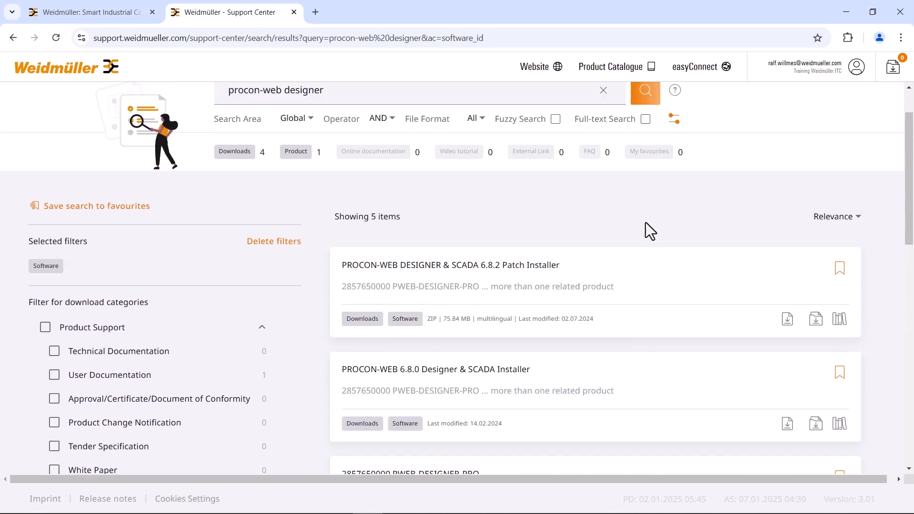
scroll(646, 223, "up", 2)
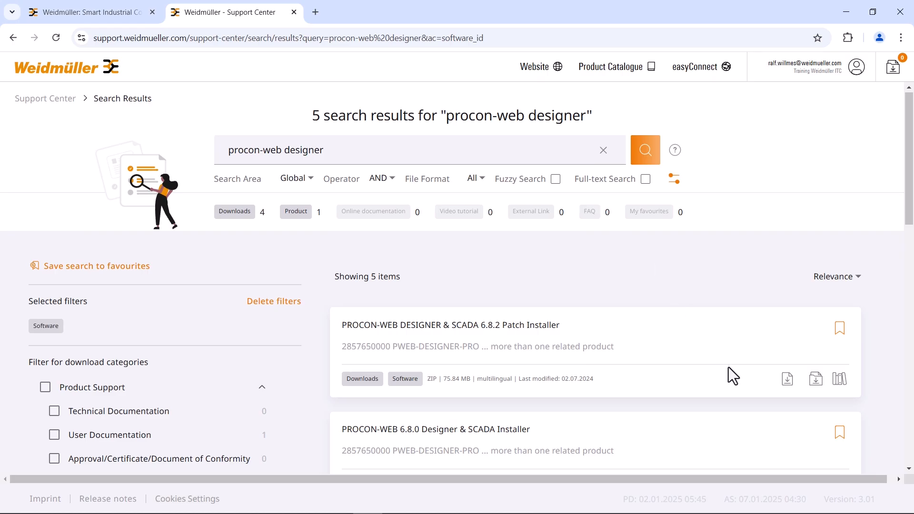
scroll(768, 432, "down", 1)
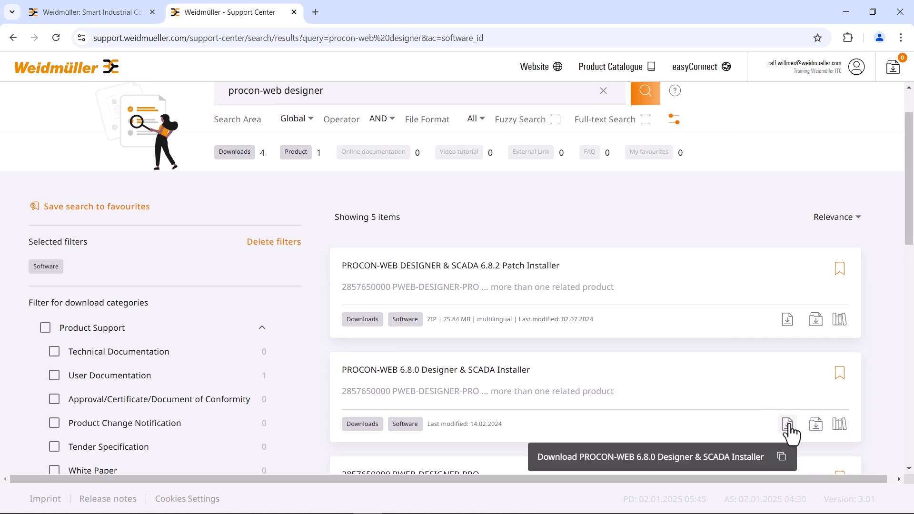
left_click(788, 426)
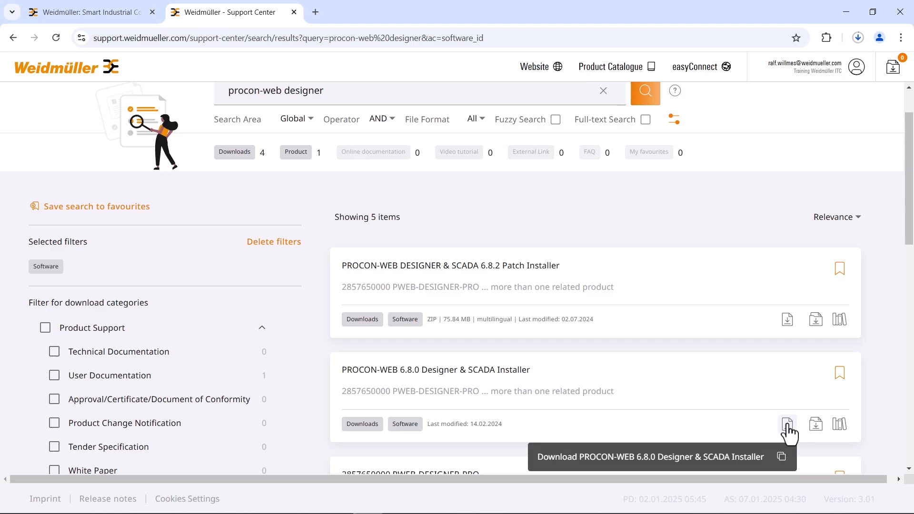
left_click(788, 320)
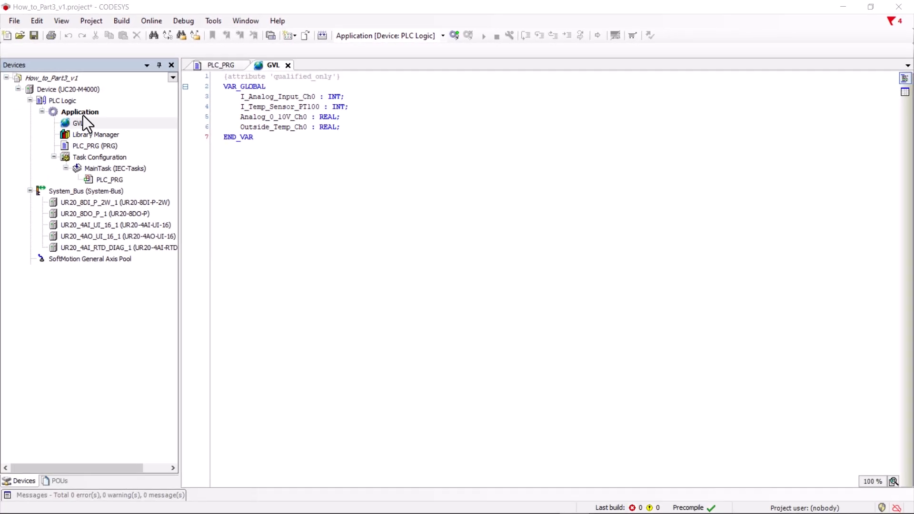
Add a Symbol Configuration object to the Application.
right_click(83, 113)
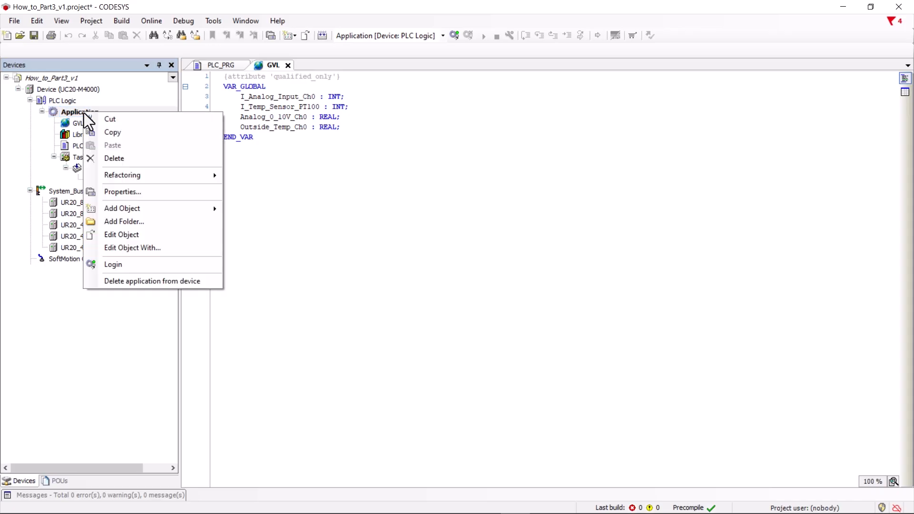
mouse_move(147, 208)
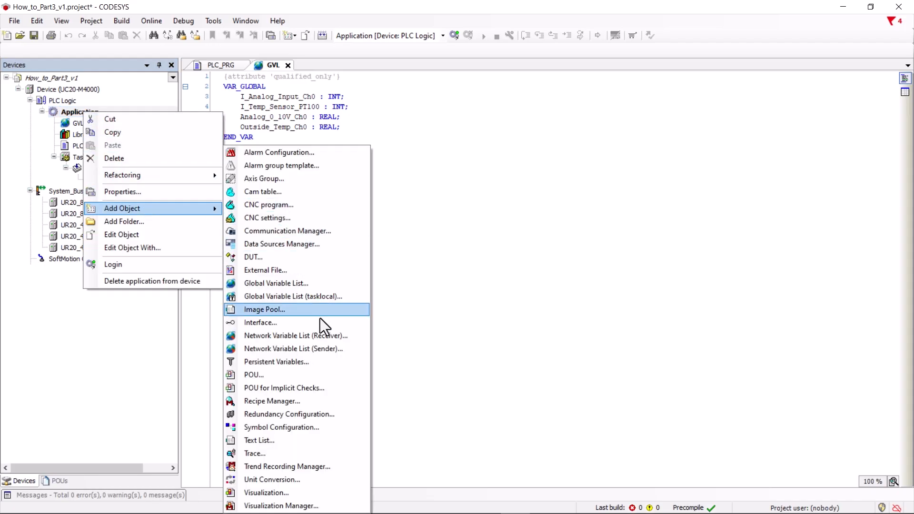
left_click(322, 427)
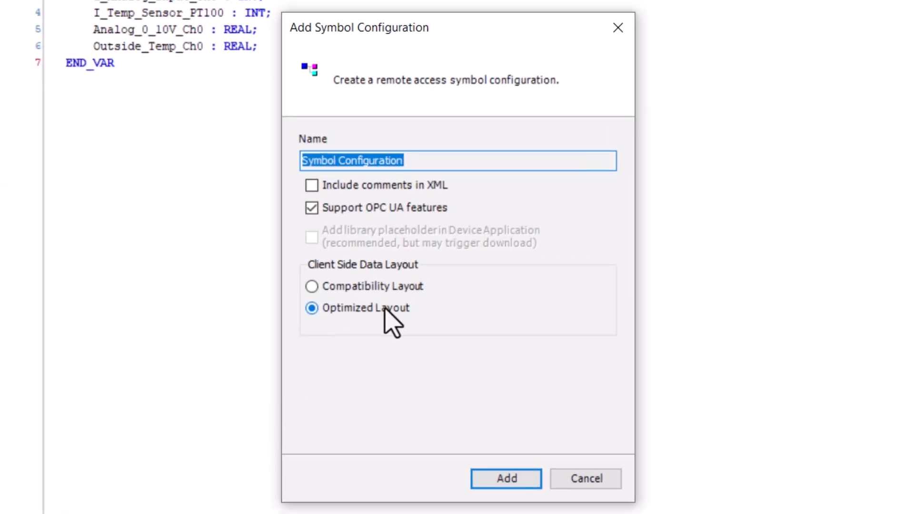
left_click(509, 480)
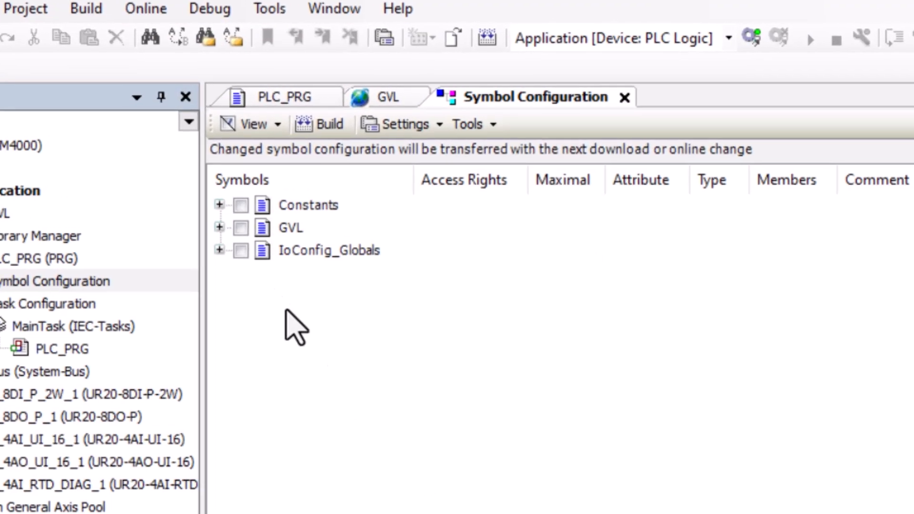
Expand GVL and tick Analog_0_10V_Ch0 and Outside_Temp_Ch0 for export.
left_click(219, 228)
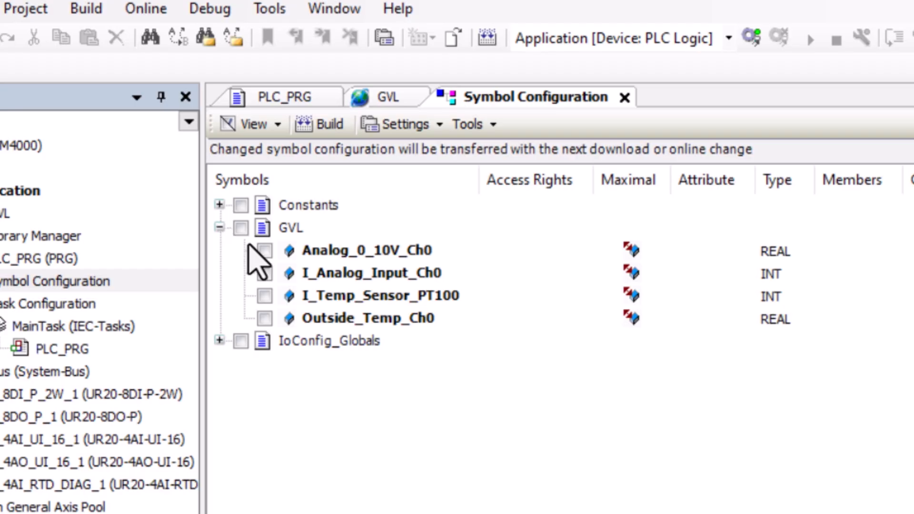
left_click(265, 251)
left_click(264, 318)
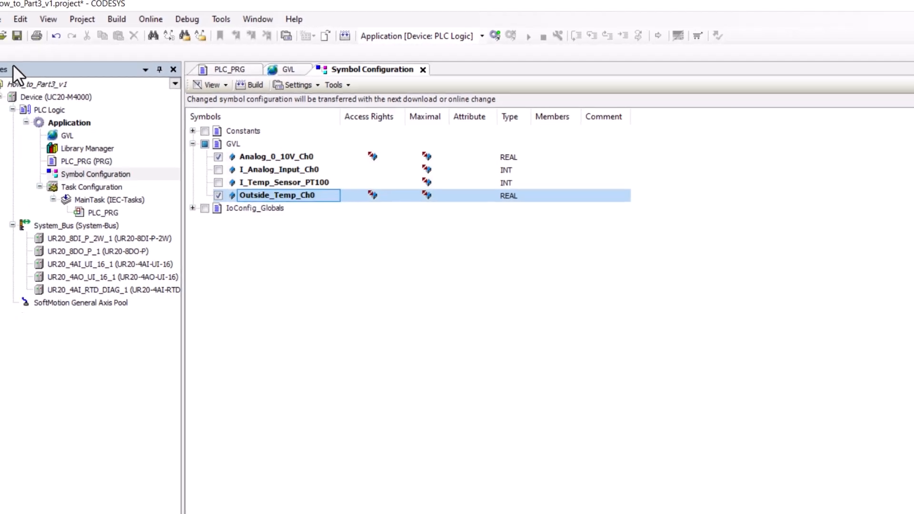
Save the CODESYS project.
left_click(33, 35)
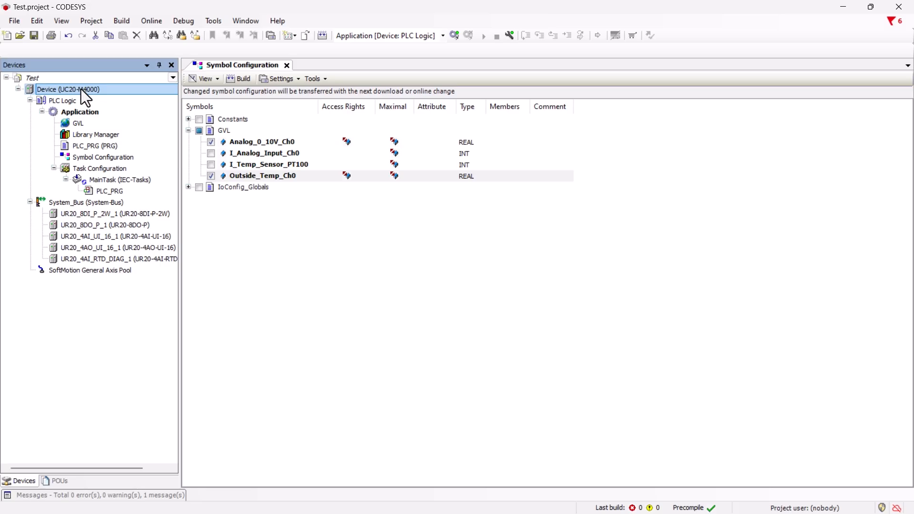
Scan the network and set the found UC20-M4000 controller as the device's communication target.
double_click(81, 89)
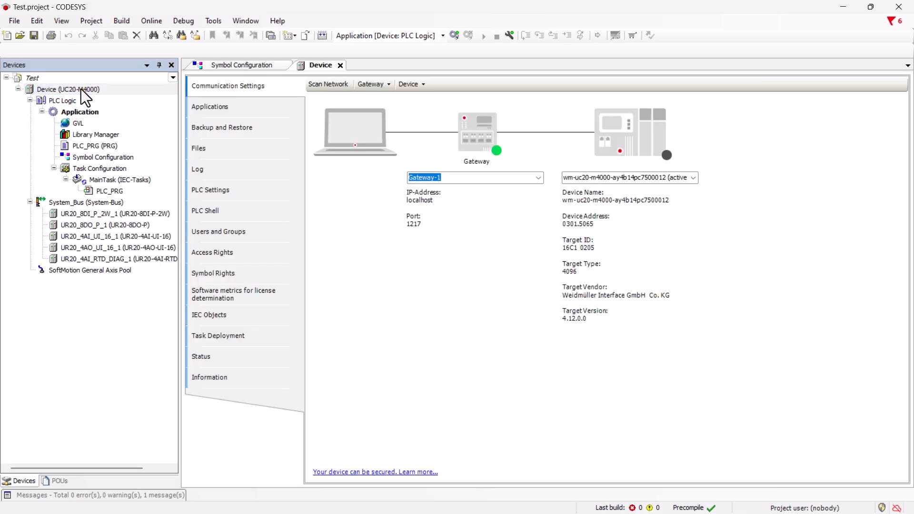
left_click(328, 85)
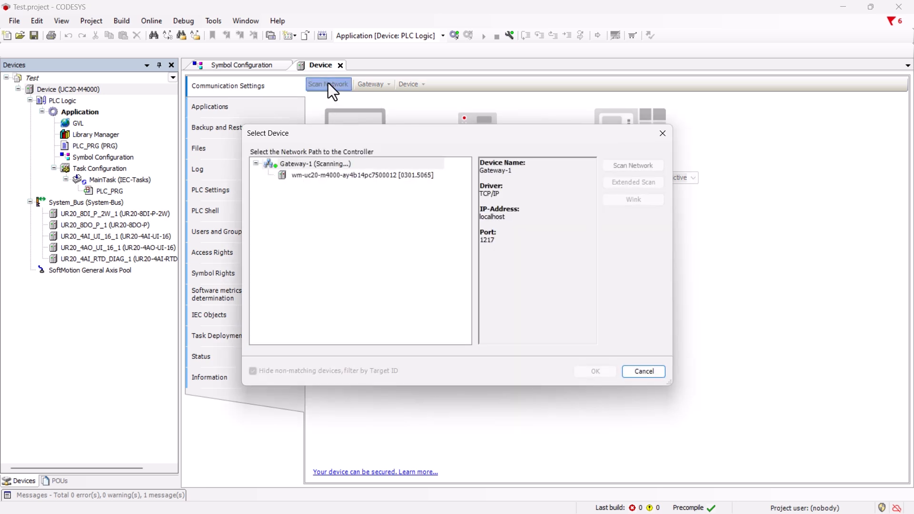
left_click(321, 176)
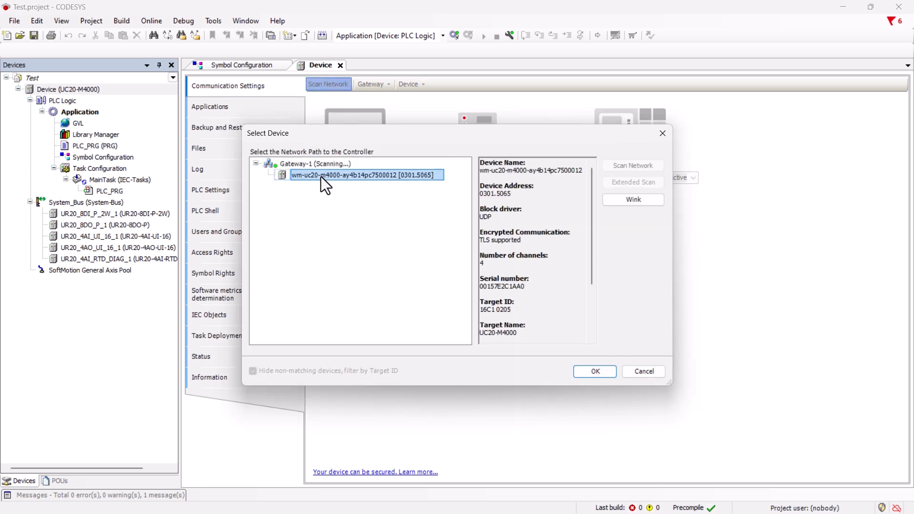
left_click(594, 371)
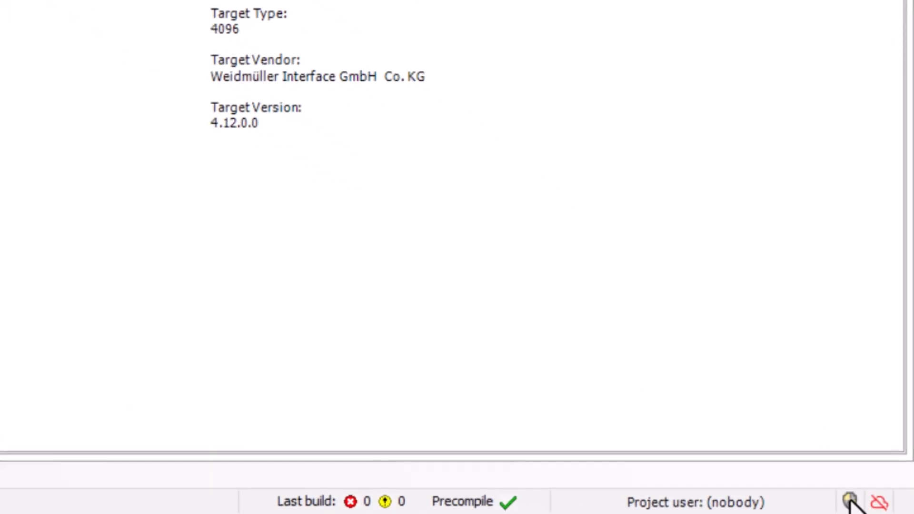
In the Security Screen's Devices view, refresh and log in to the device with its credentials.
left_click(850, 499)
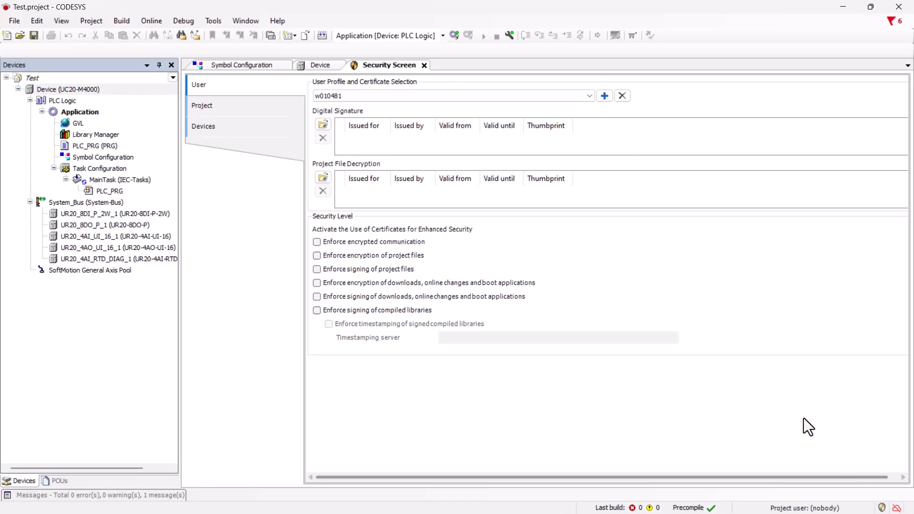
left_click(217, 139)
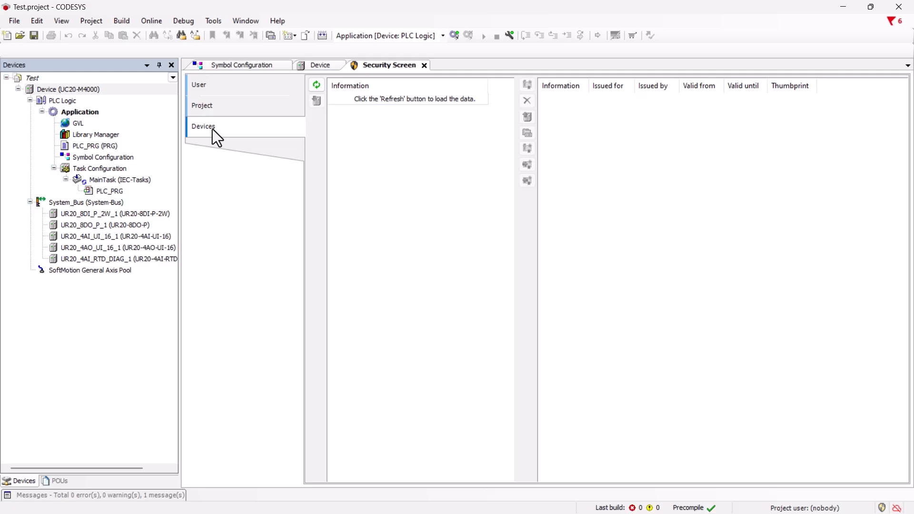
left_click(316, 86)
type("admin")
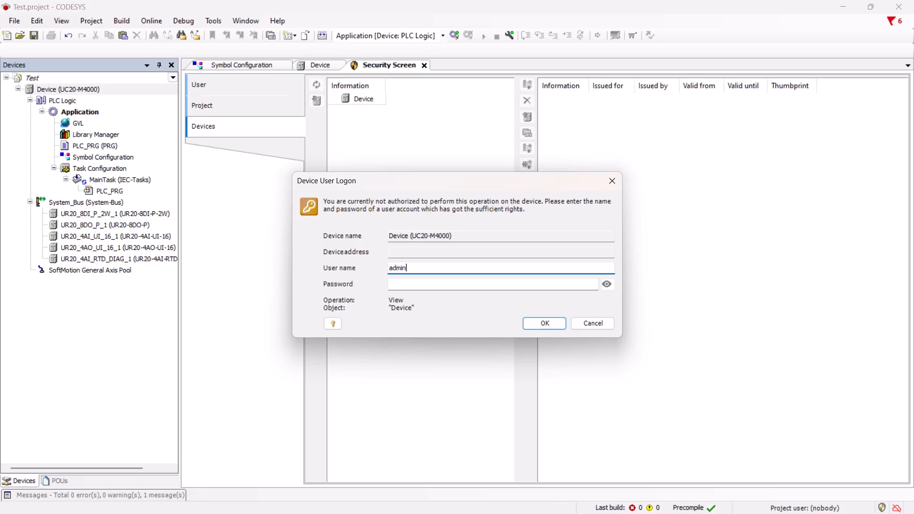
key("Tab")
type("ad•••••")
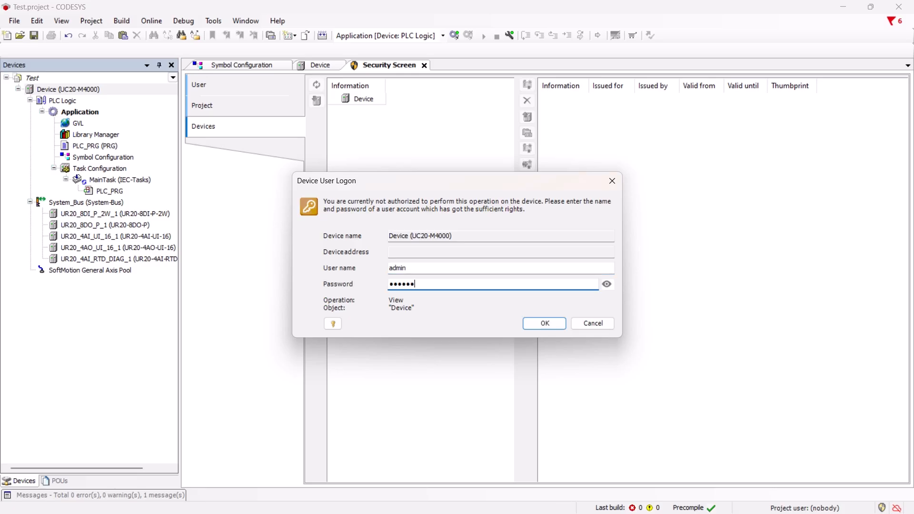
key("Return")
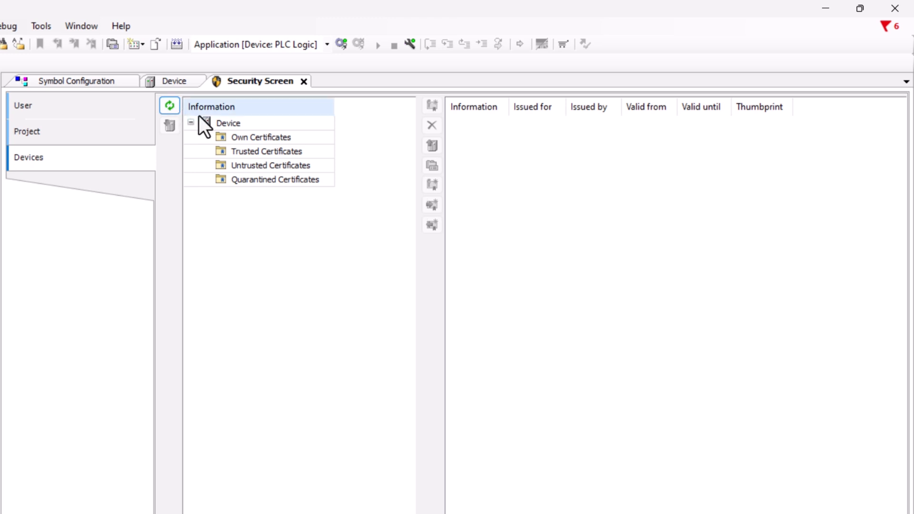
Create a new OPC UA Server certificate with a 3072-bit key valid 365 days, then log in.
left_click(233, 122)
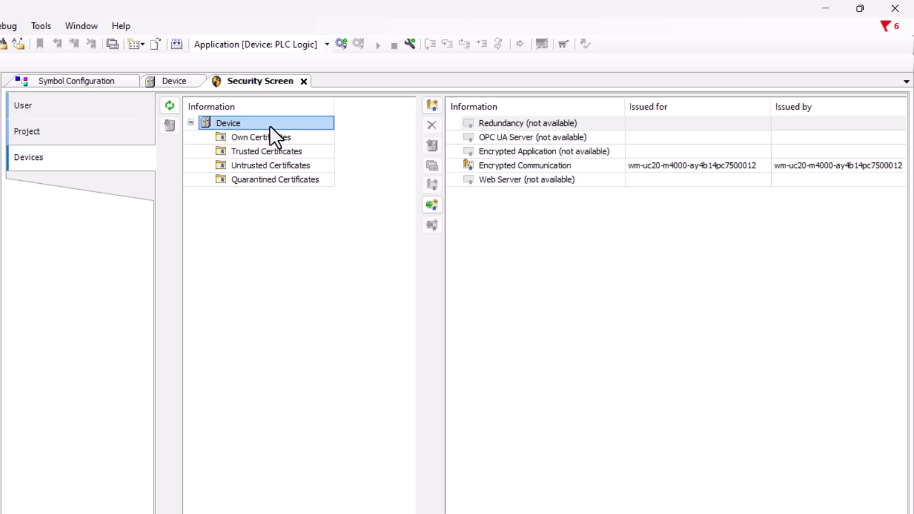
left_click(468, 138)
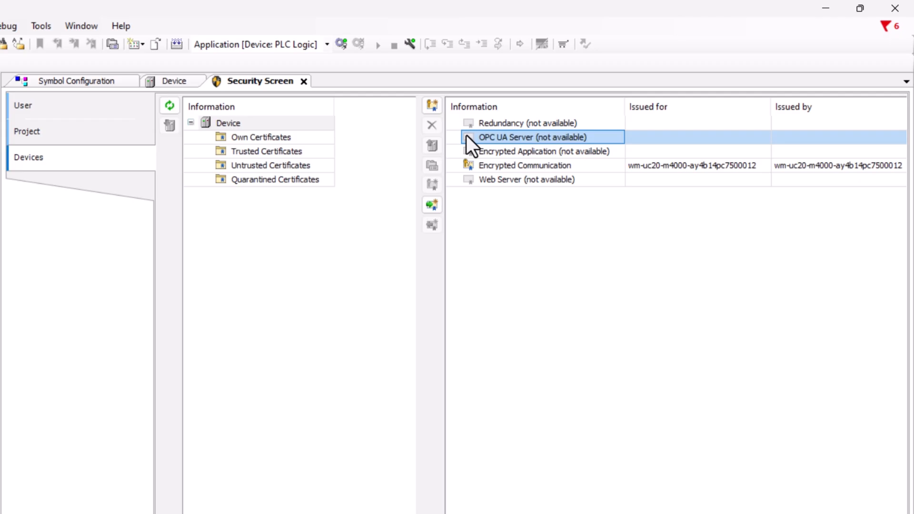
left_click(430, 105)
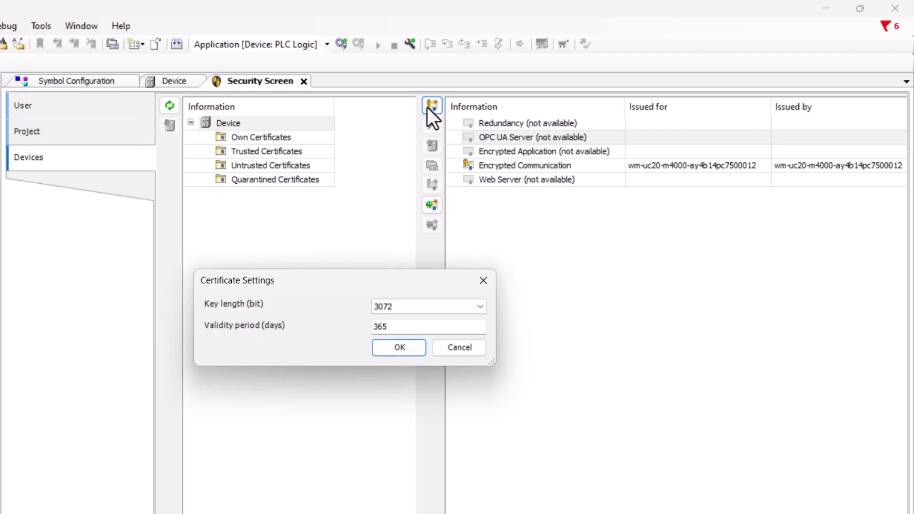
left_click(395, 353)
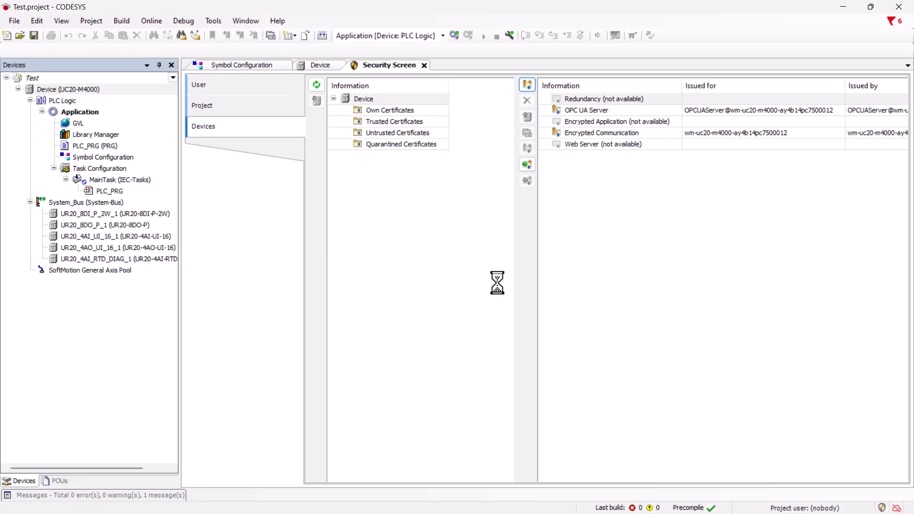
left_click(322, 36)
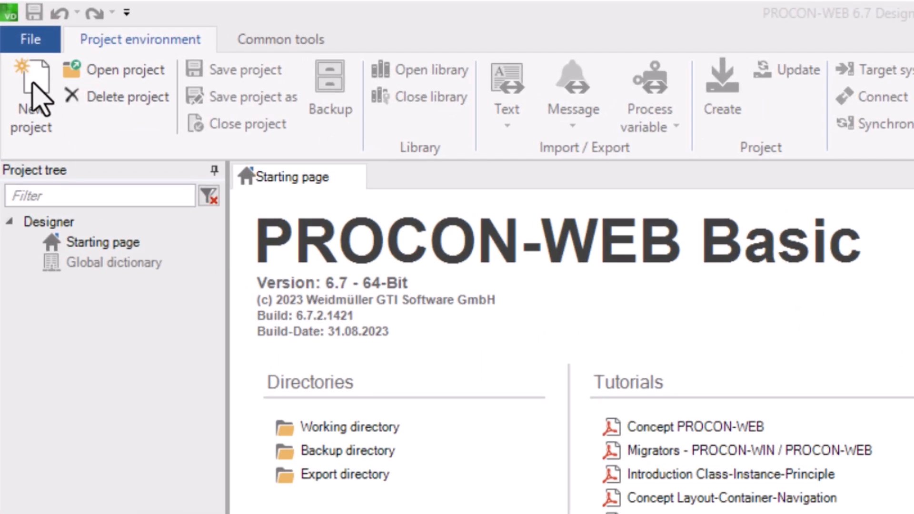
Create a new project named Visu_Temperature with Embedded Systems as target system.
left_click(38, 98)
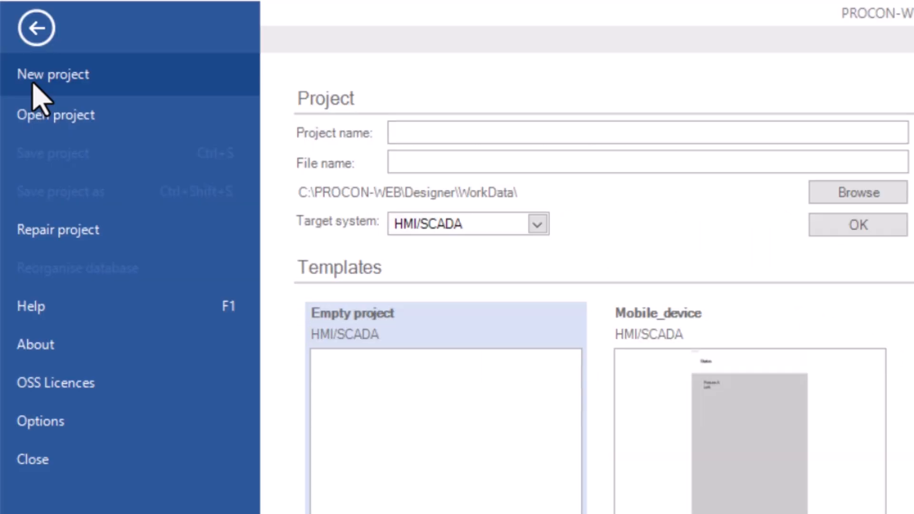
left_click(435, 134)
type("Visu_")
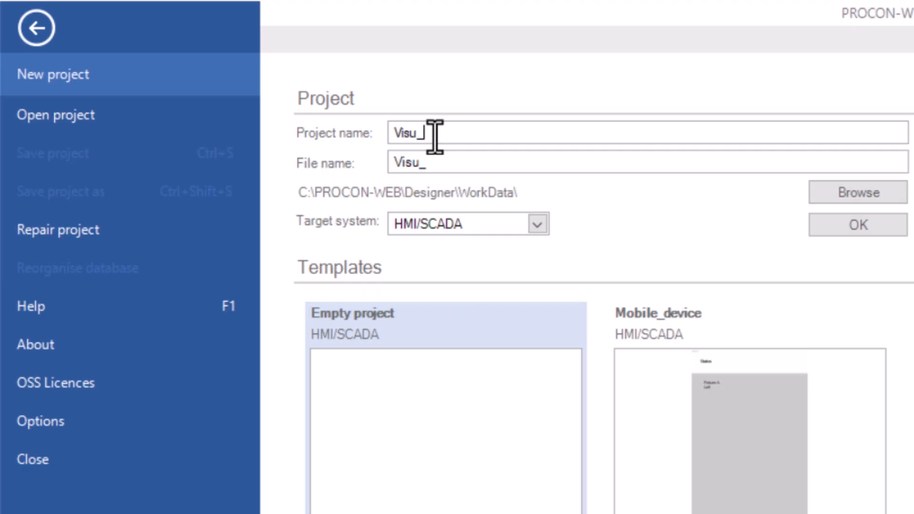
type("Temperature")
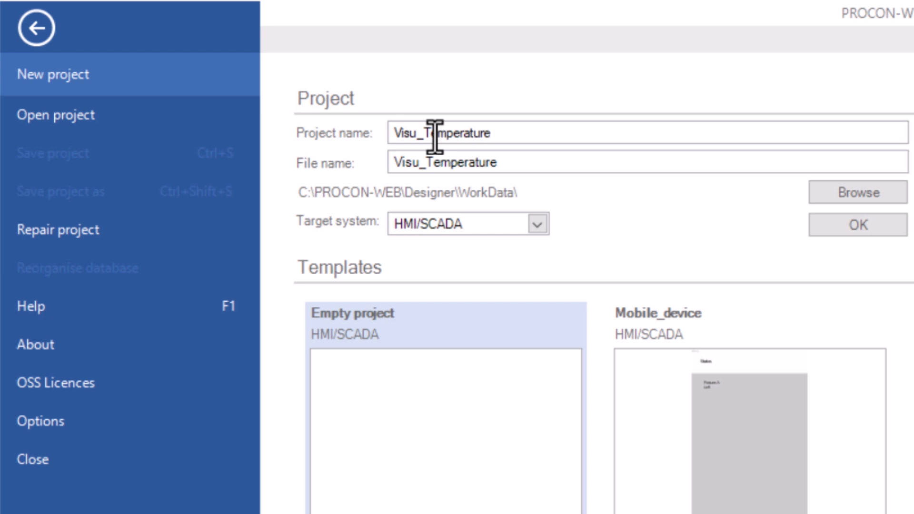
left_click(538, 225)
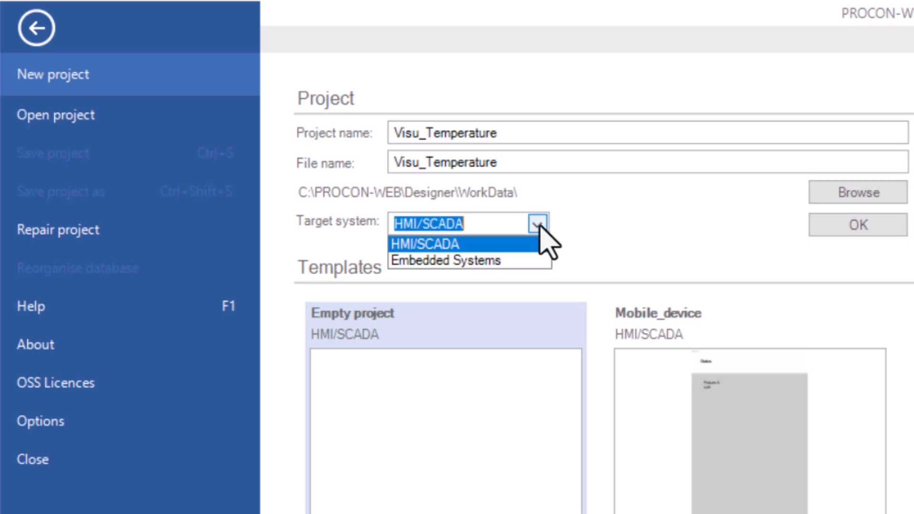
left_click(501, 260)
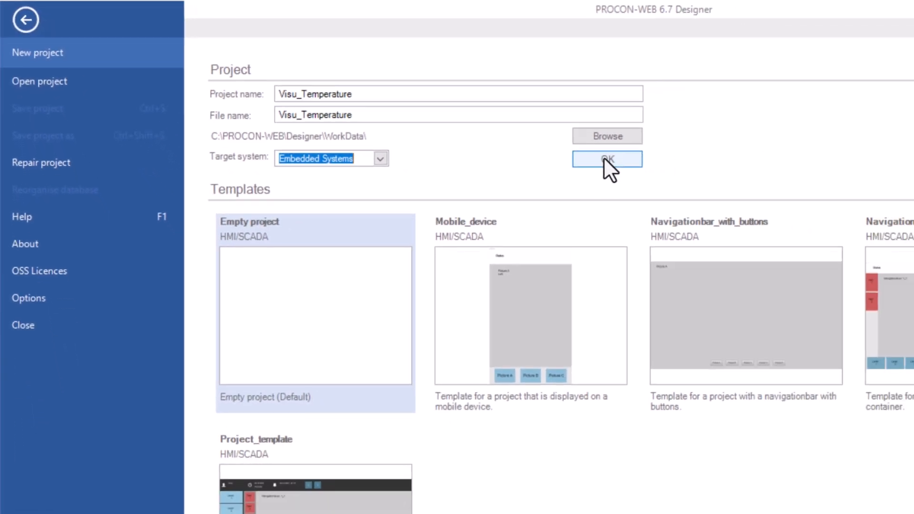
left_click(608, 159)
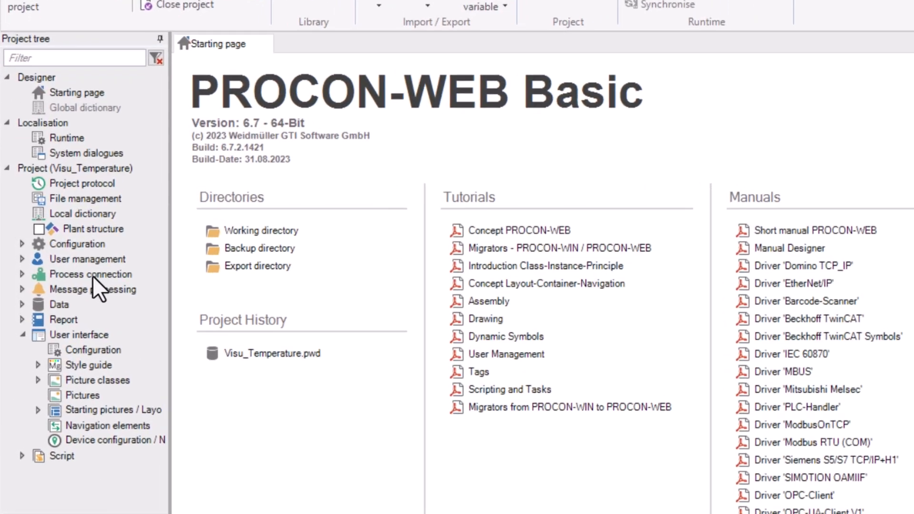
Open the Process variables (Tags) table under Process connection and the Driver Selection dialog.
left_click(54, 275)
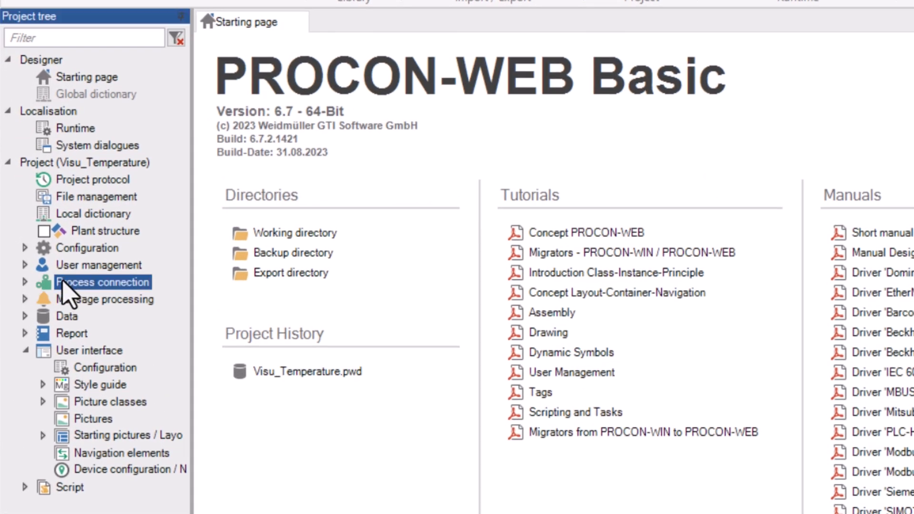
left_click(25, 282)
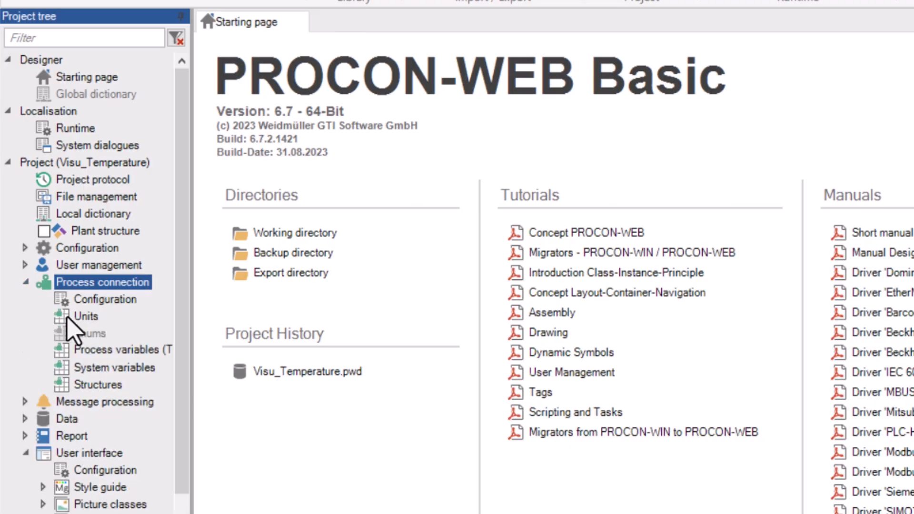
left_click(120, 352)
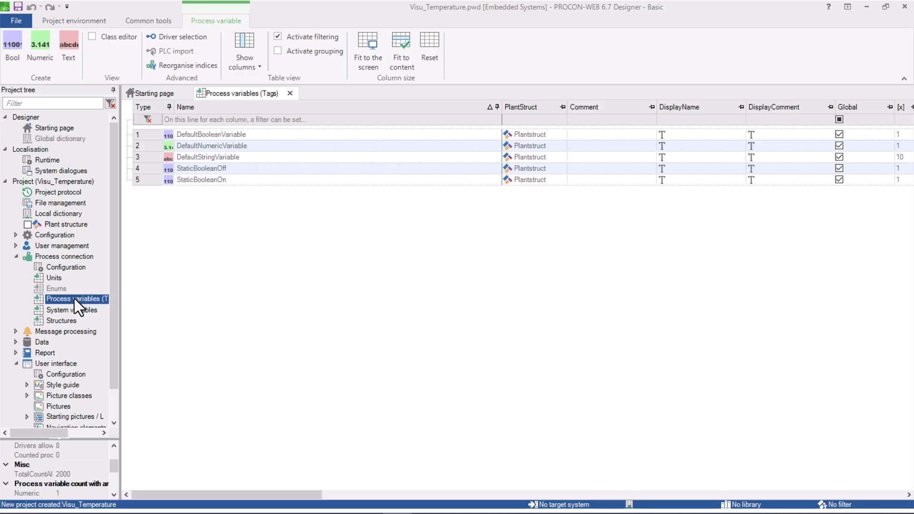
left_click(183, 36)
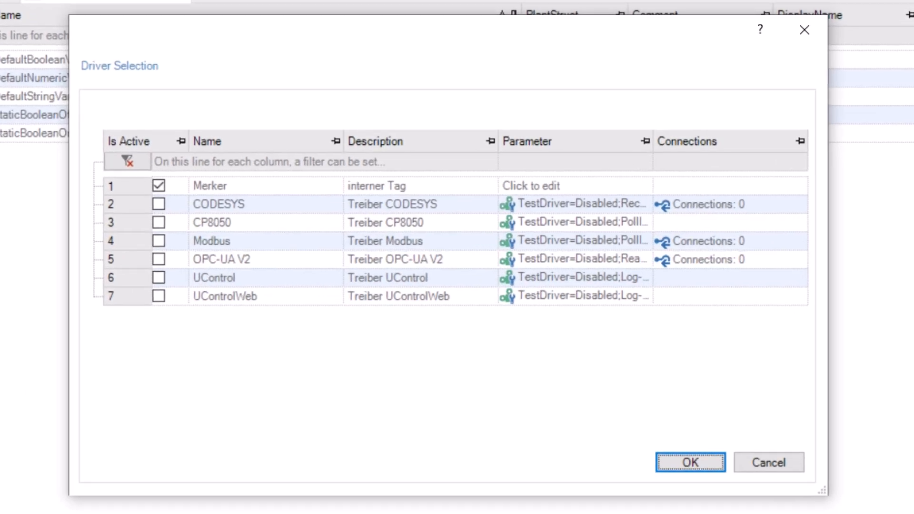
Activate the OPC-UA V2 driver and add a TCP connection named 'OPC UA Connection'.
left_click(159, 260)
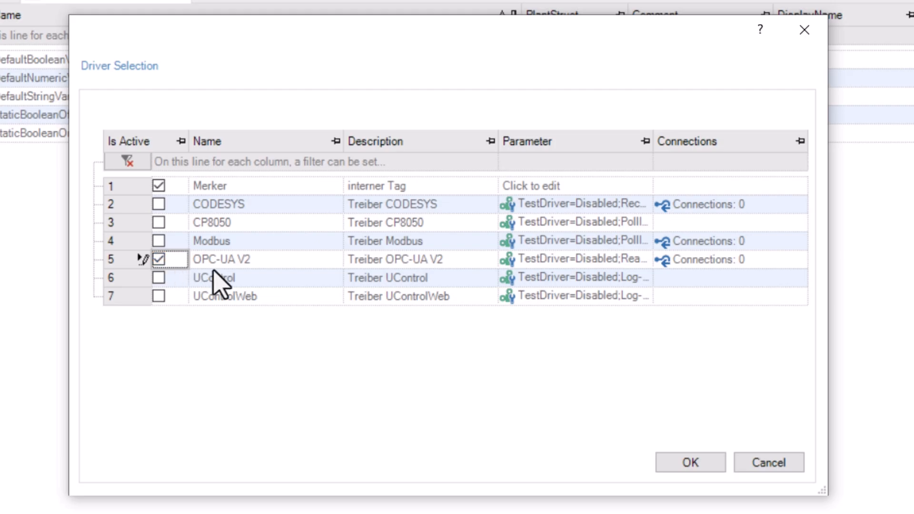
left_click(798, 259)
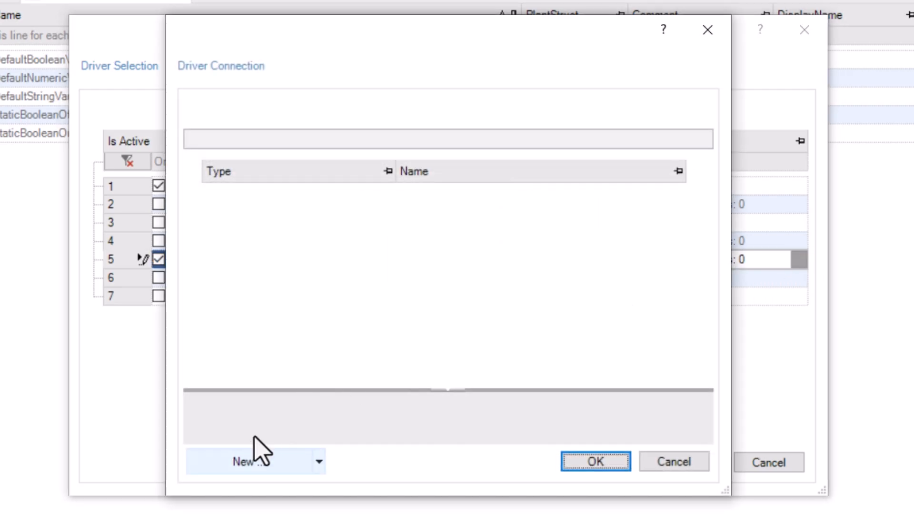
left_click(254, 461)
left_click(431, 193)
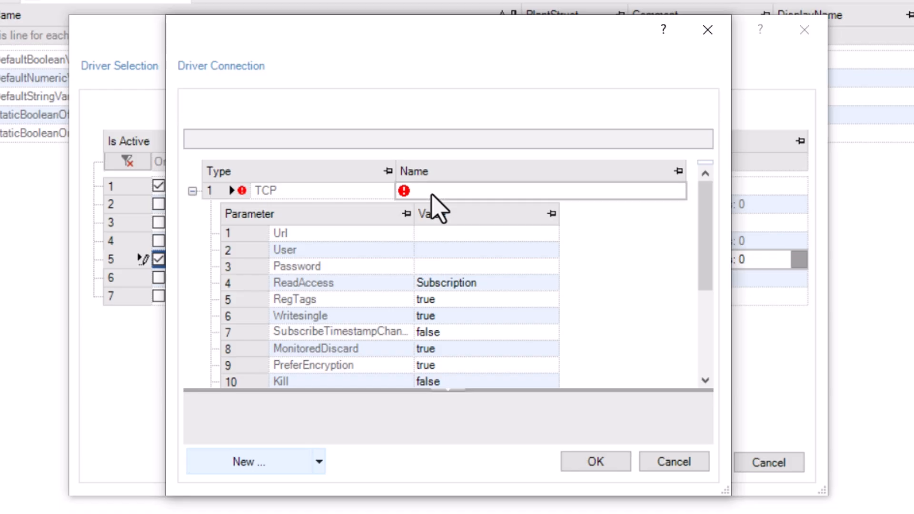
type("OPC UA Connection")
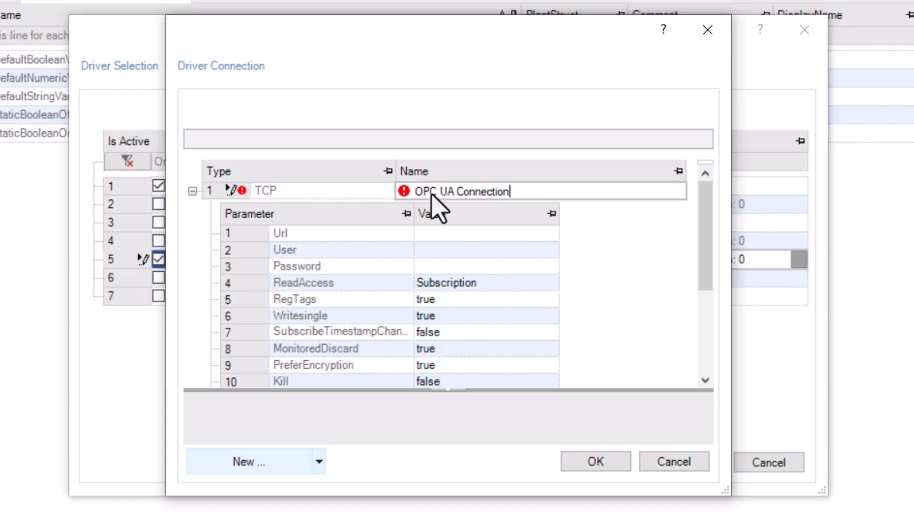
key("Return")
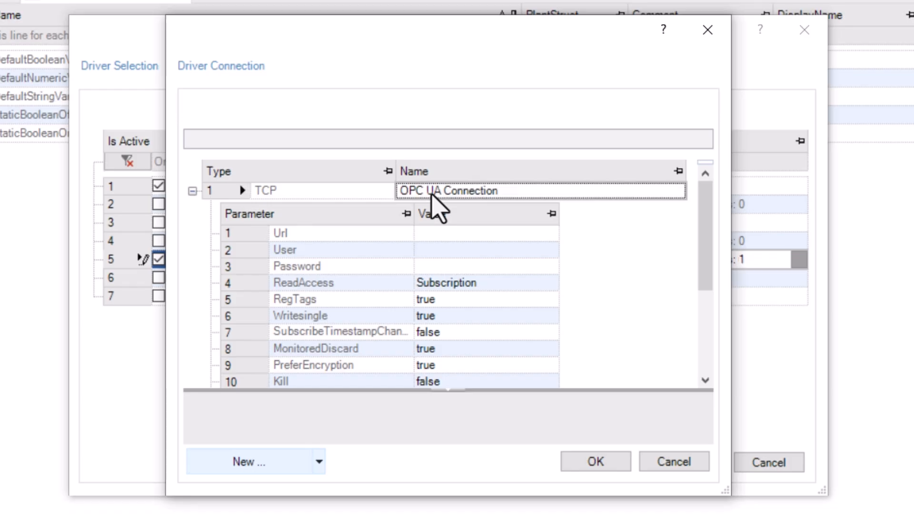
Set Url opc.tcp://192.168.0.101:4840, the login credentials and Cyclic Read access, then confirm.
left_click(435, 235)
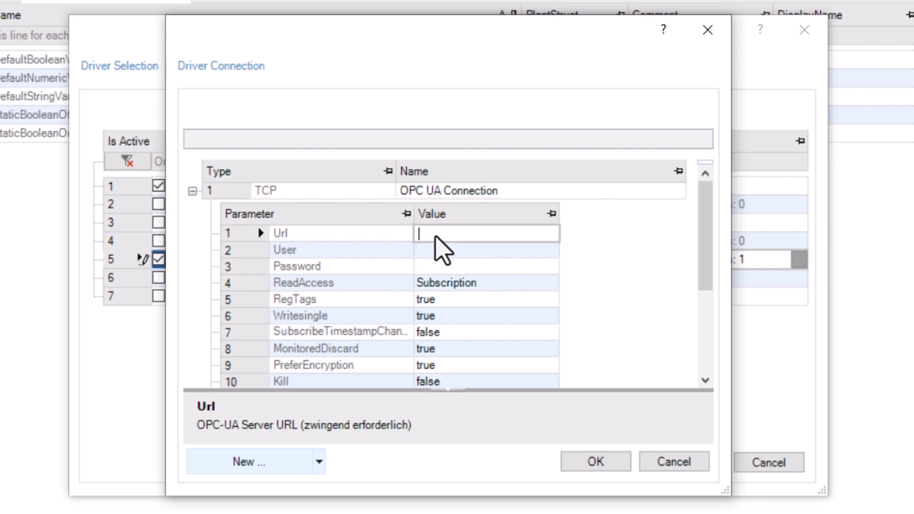
type("opc.tcp://192.168.")
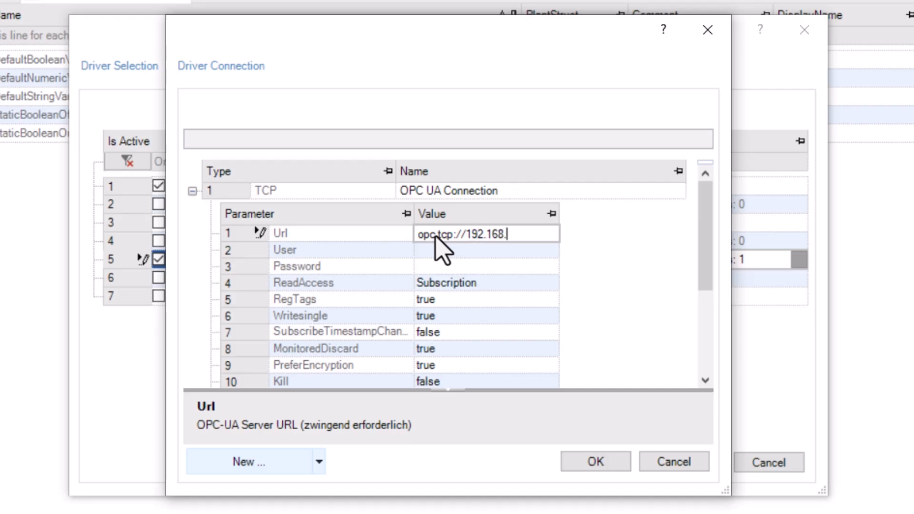
type("0.101:4840")
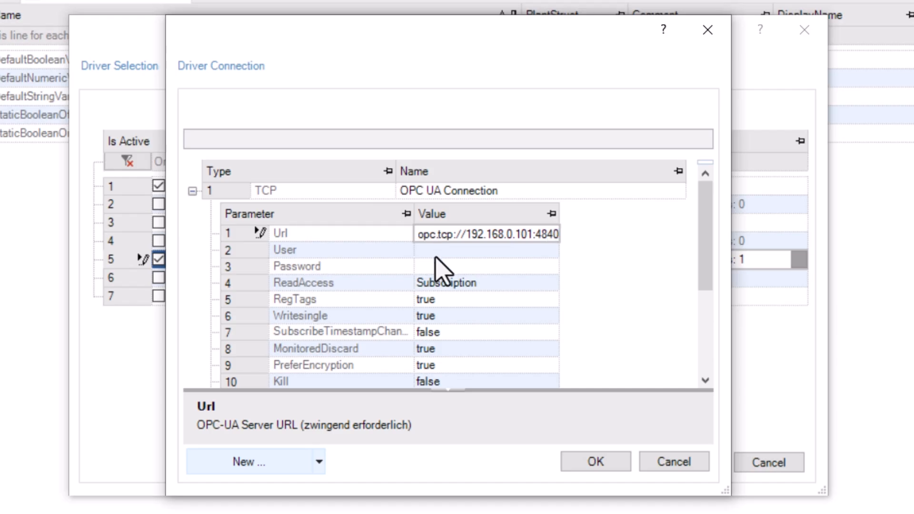
left_click(434, 255)
type("admin")
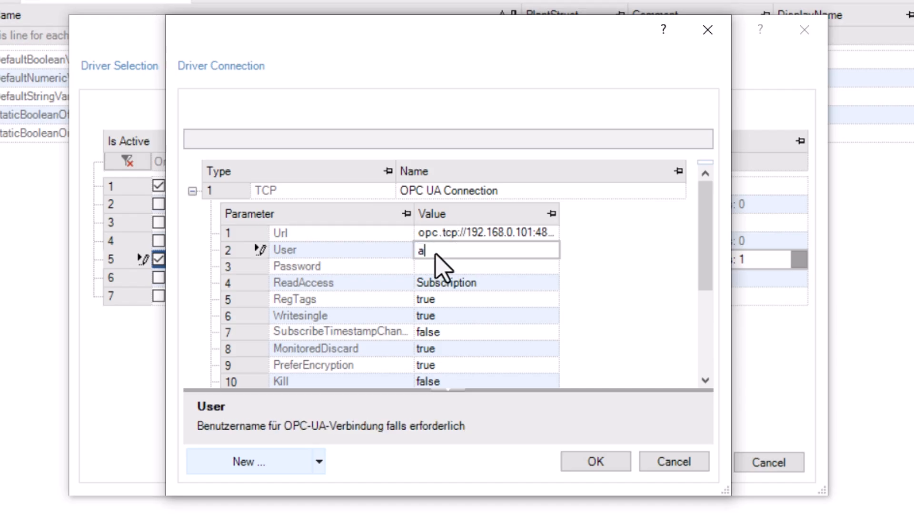
left_click(442, 267)
type("*******")
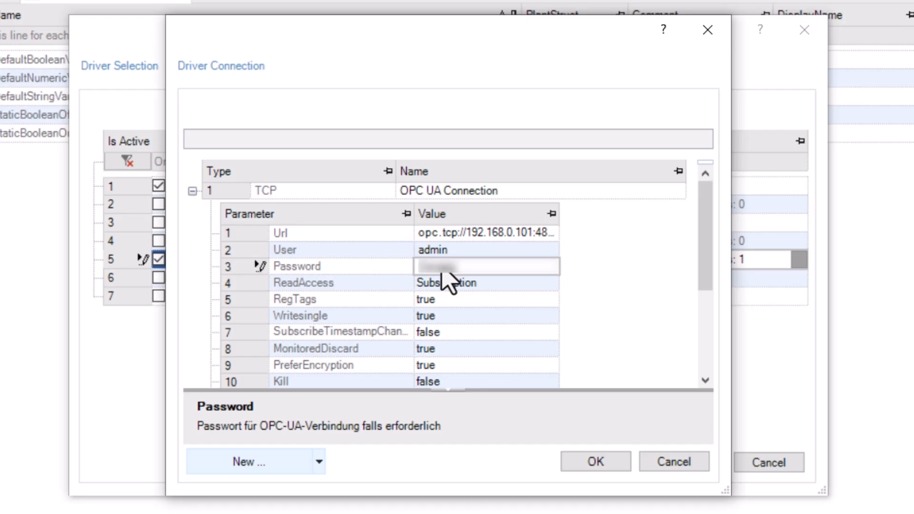
key("Return")
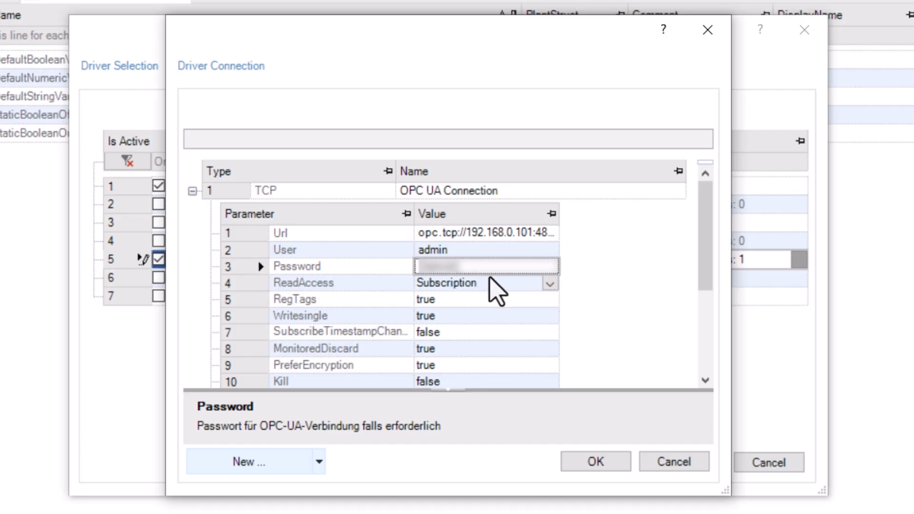
left_click(549, 285)
left_click(550, 285)
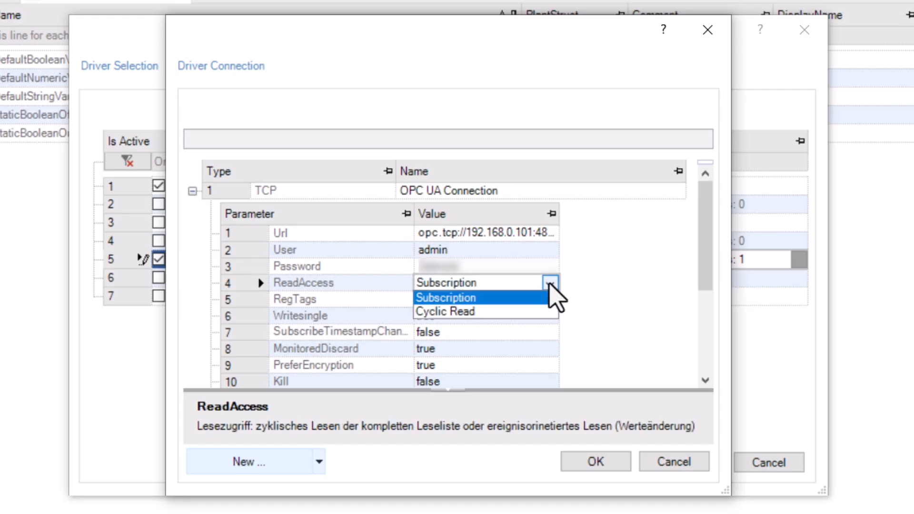
left_click(507, 311)
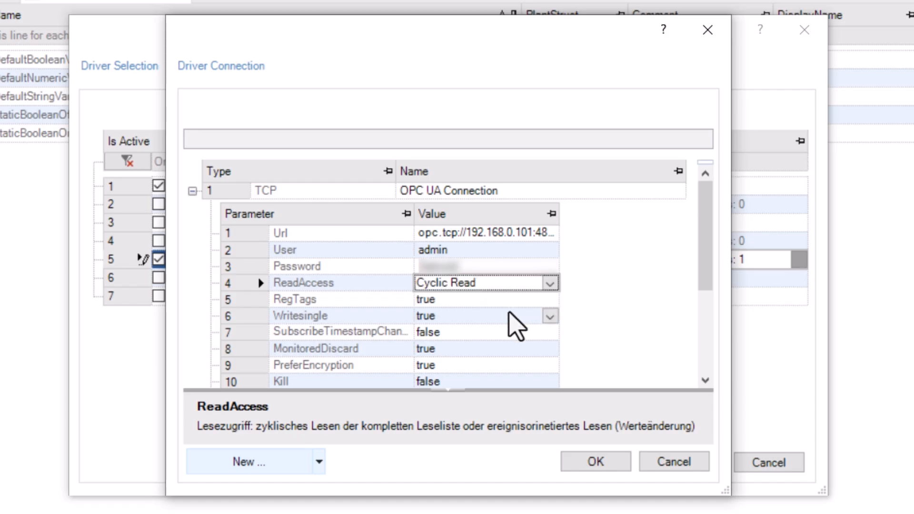
left_click(600, 461)
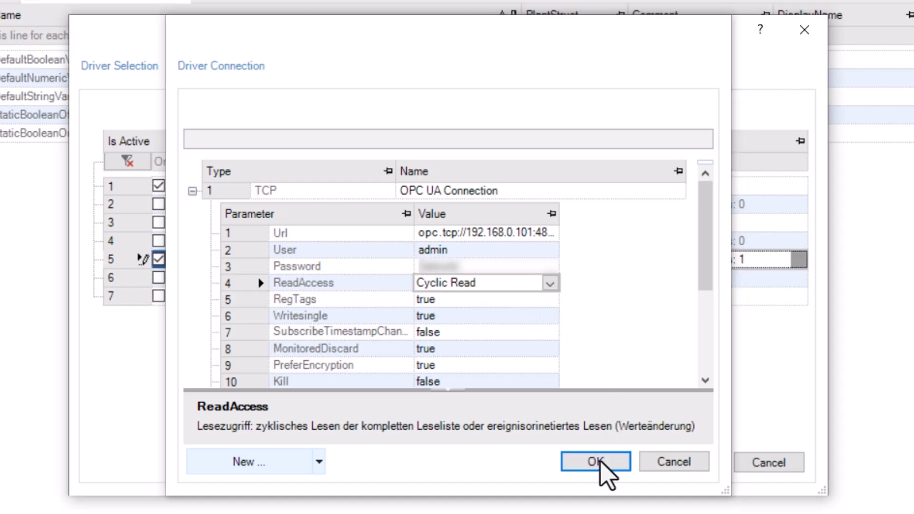
Confirm the driver selection and add an OPC-UA V2 source to the PLC variable import.
left_click(694, 461)
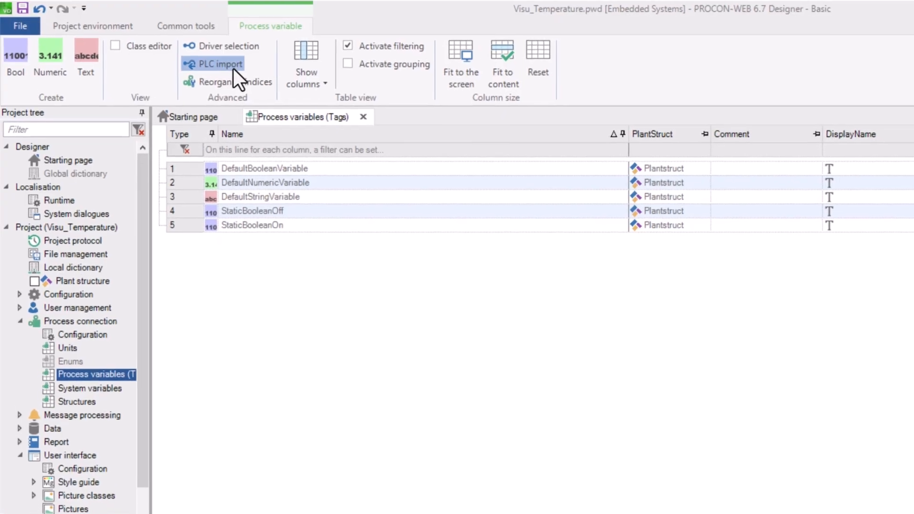
left_click(226, 65)
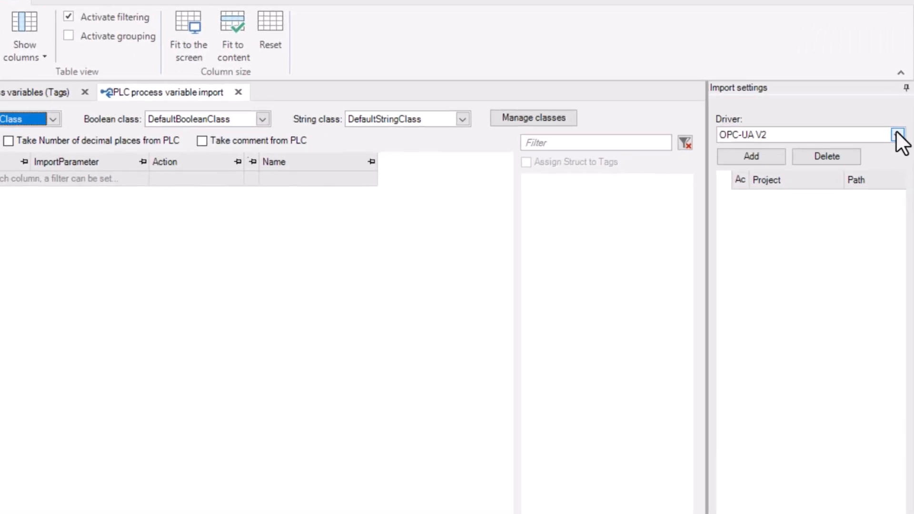
left_click(898, 134)
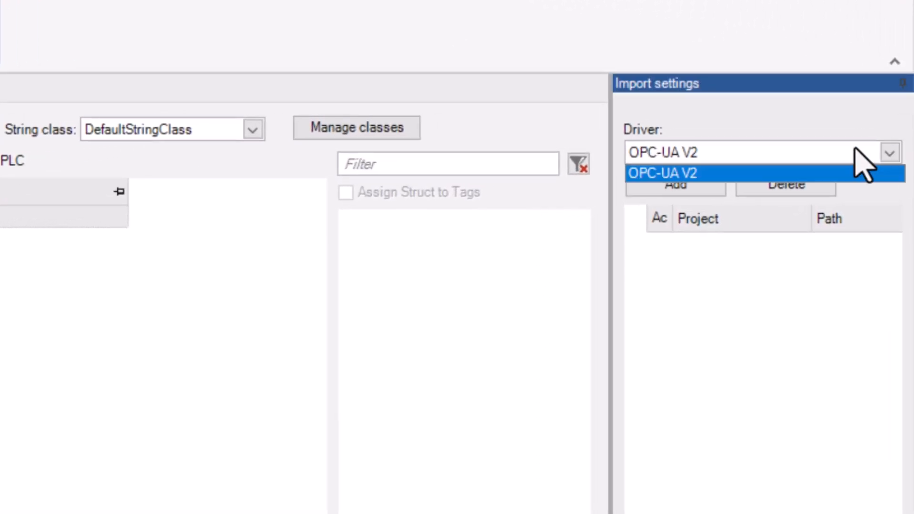
left_click(836, 176)
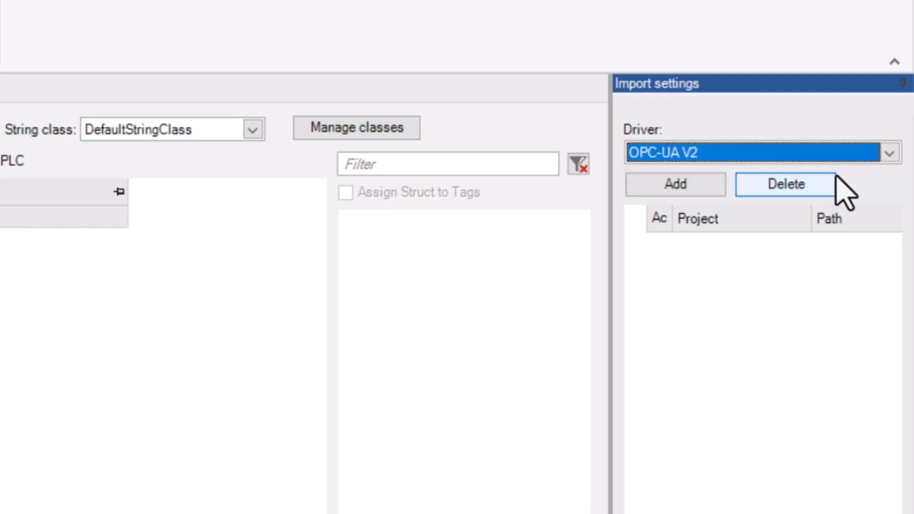
left_click(679, 185)
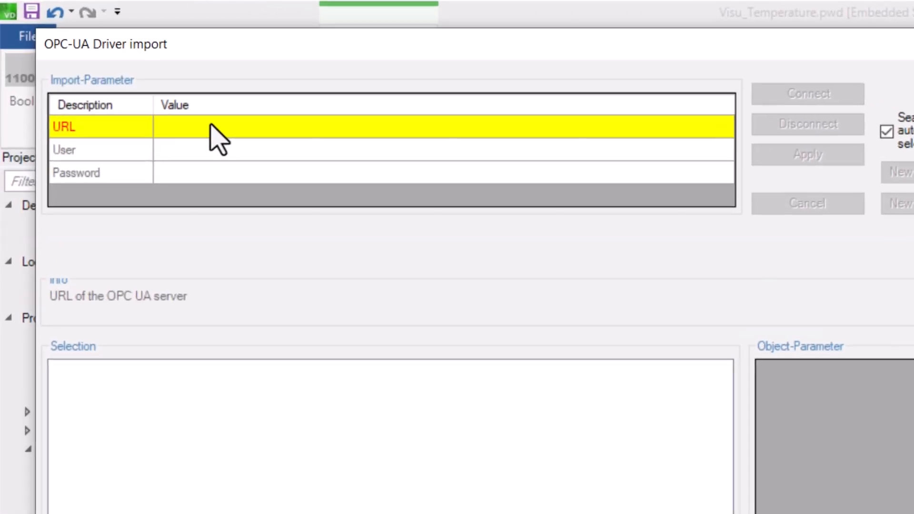
Enter server URL opc.tcp://192.168.0.101:4840, user admin and the account password, then connect.
type("opc.tcp://192.1")
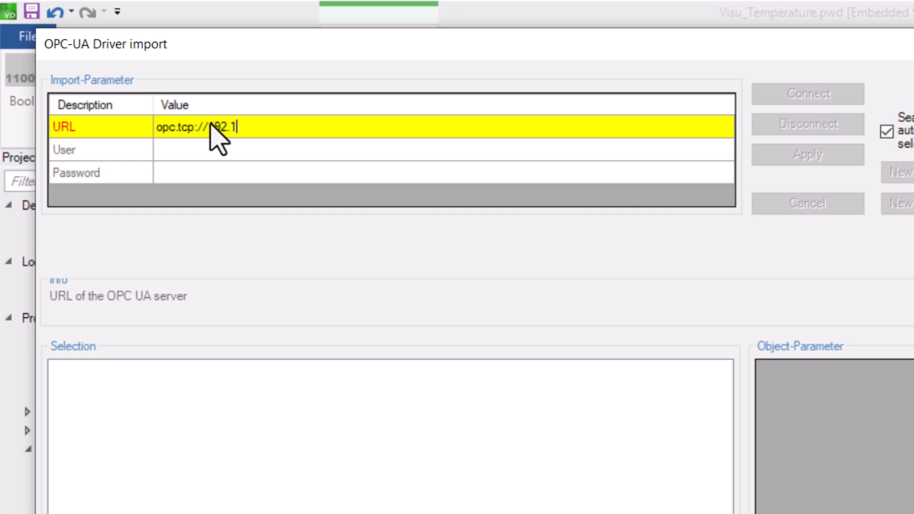
type("68.0.101:4840")
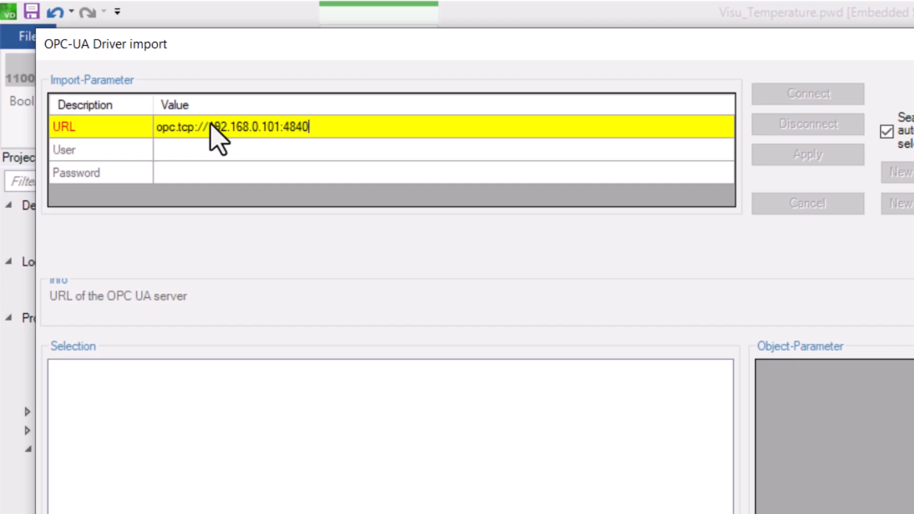
left_click(216, 150)
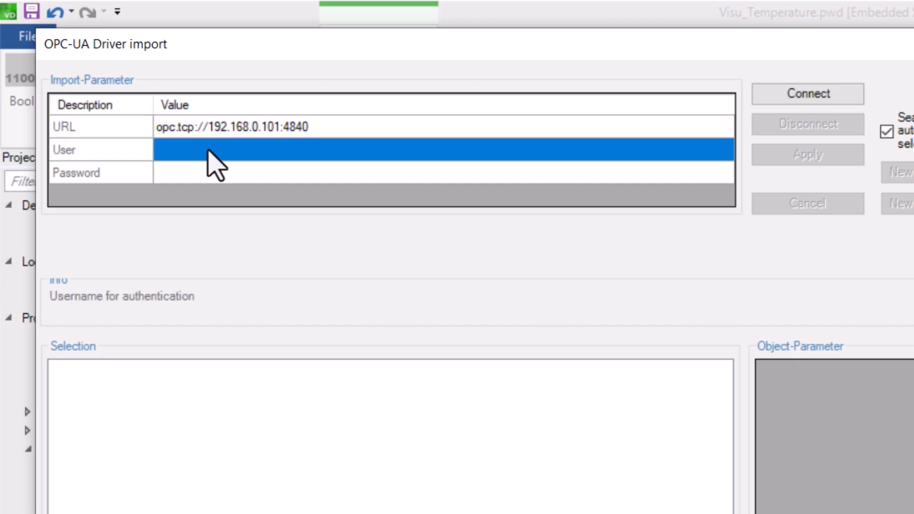
type("admin")
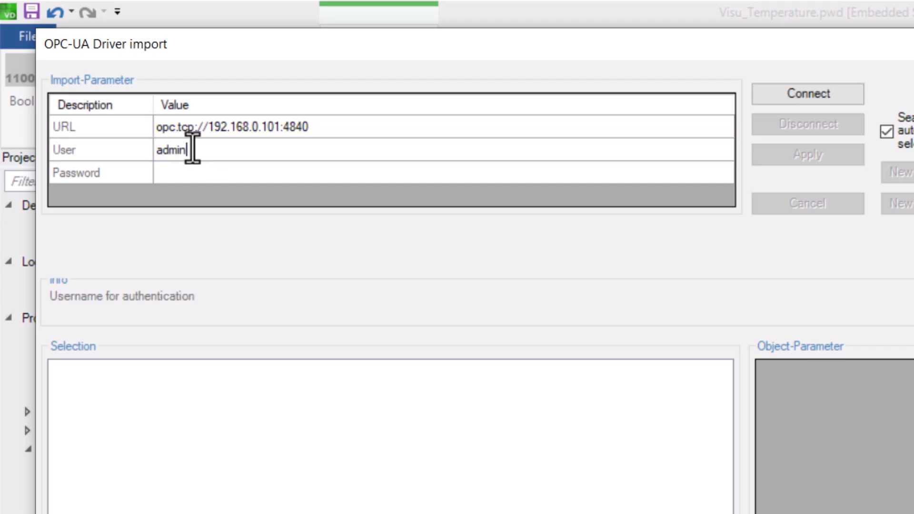
left_click(192, 175)
type("********")
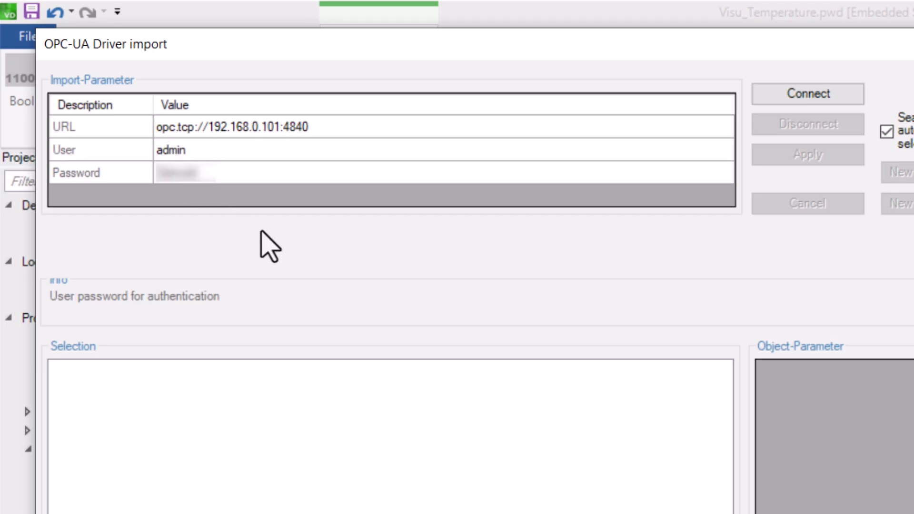
left_click(820, 95)
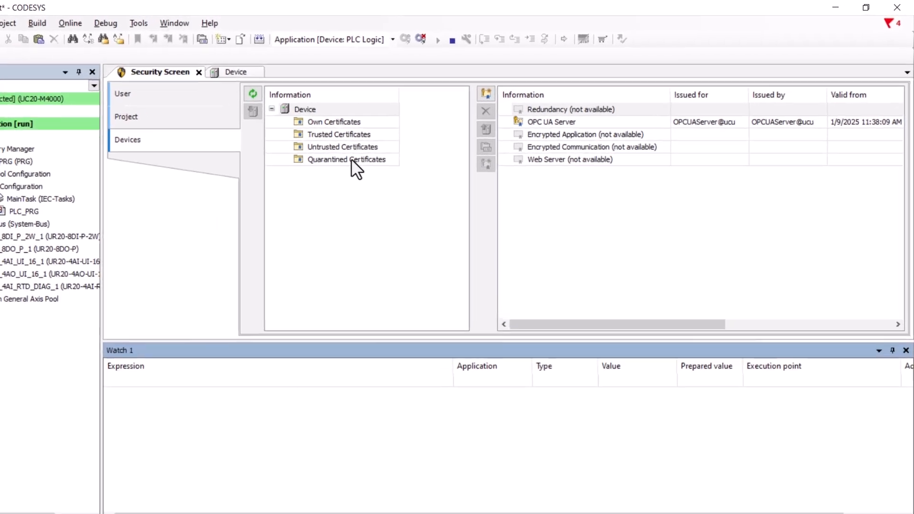
Drag the PROCON-WEB OPC-UA Import 2 certificate from Quarantined to Trusted Certificates.
left_click(351, 160)
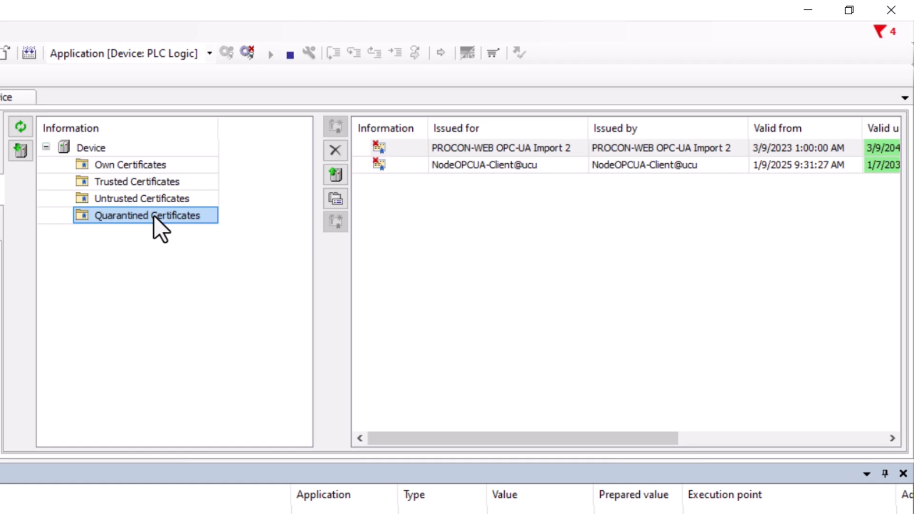
left_click(399, 148)
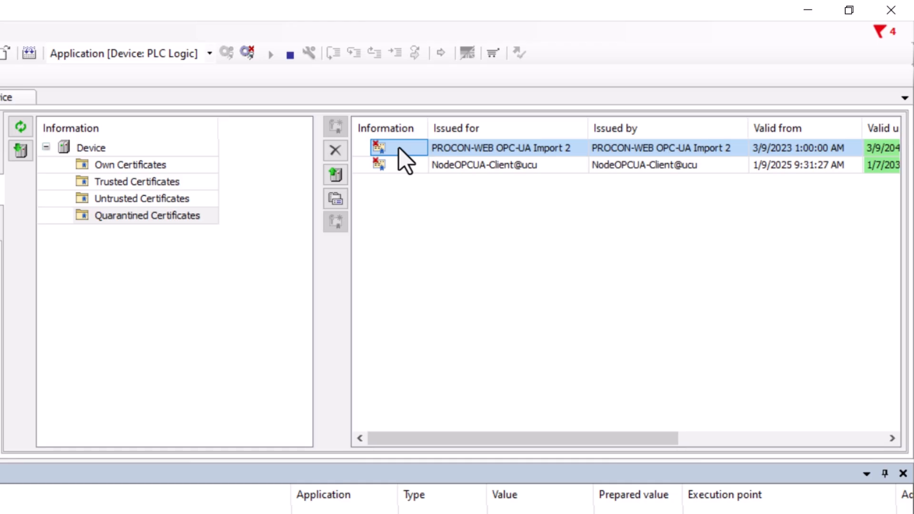
left_click_drag(398, 147, 179, 181)
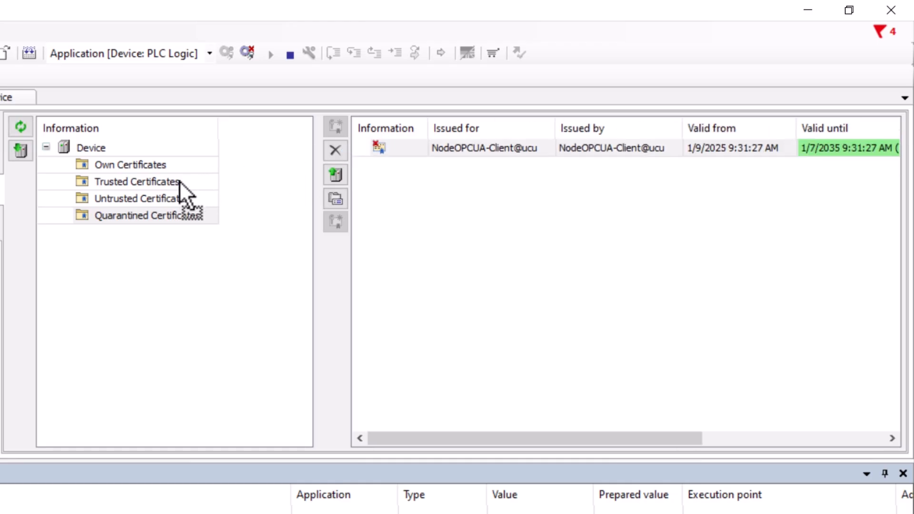
left_click(179, 181)
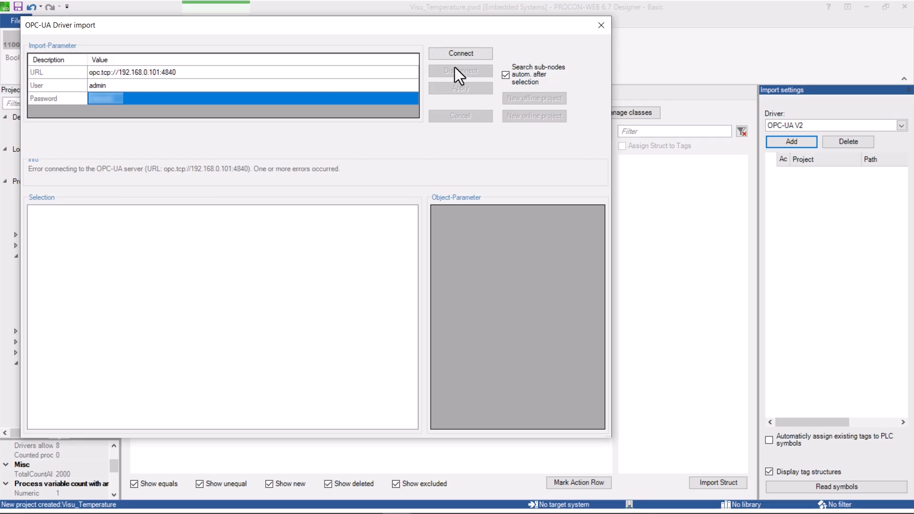
Reconnect, expand DeviceSet > UC20-M4000 > GVL, and apply Analog_0_10V_Ch0 and Outside_Temp_Ch0.
left_click(465, 52)
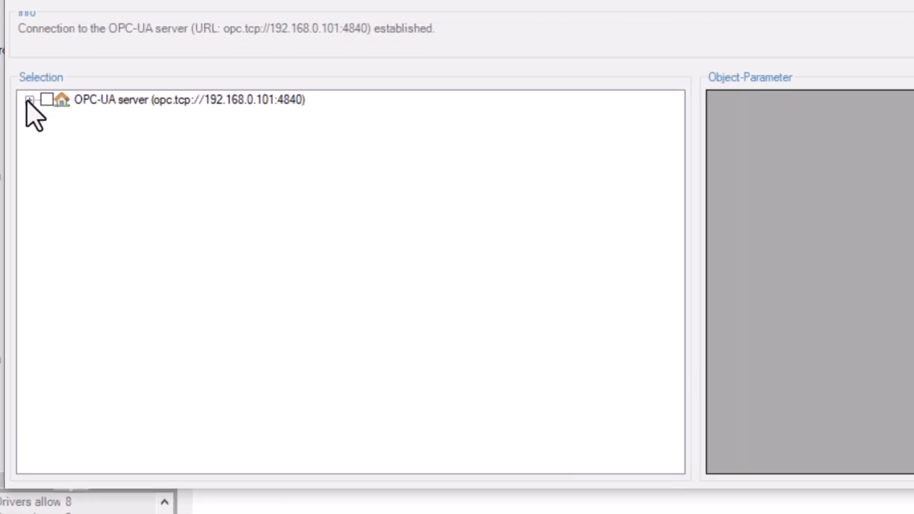
left_click(34, 210)
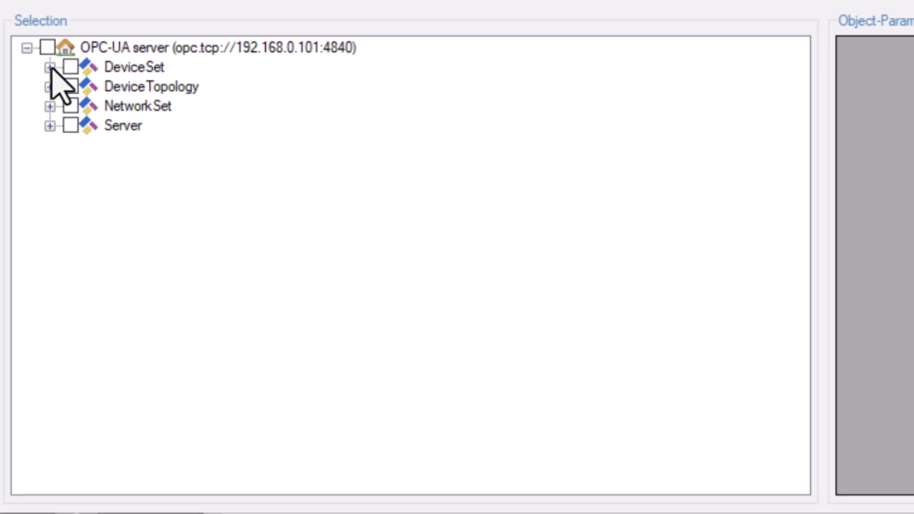
left_click(50, 67)
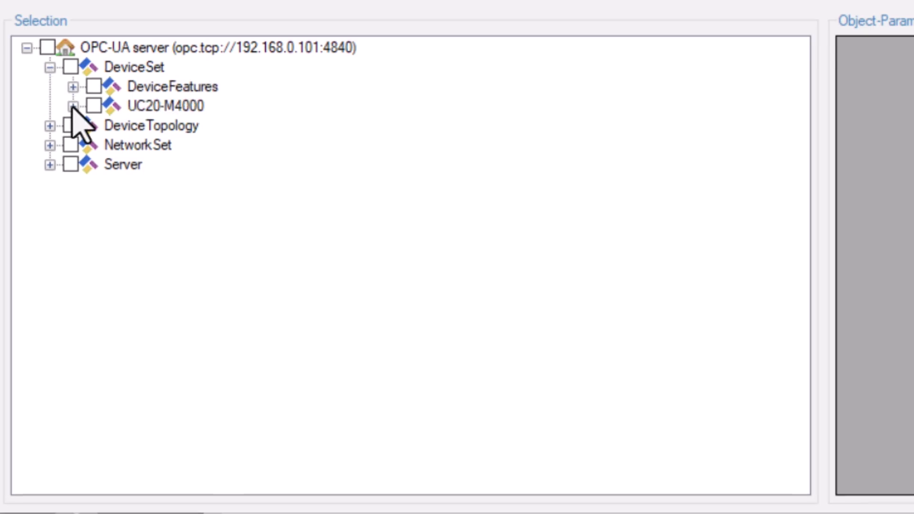
left_click(73, 105)
left_click(96, 126)
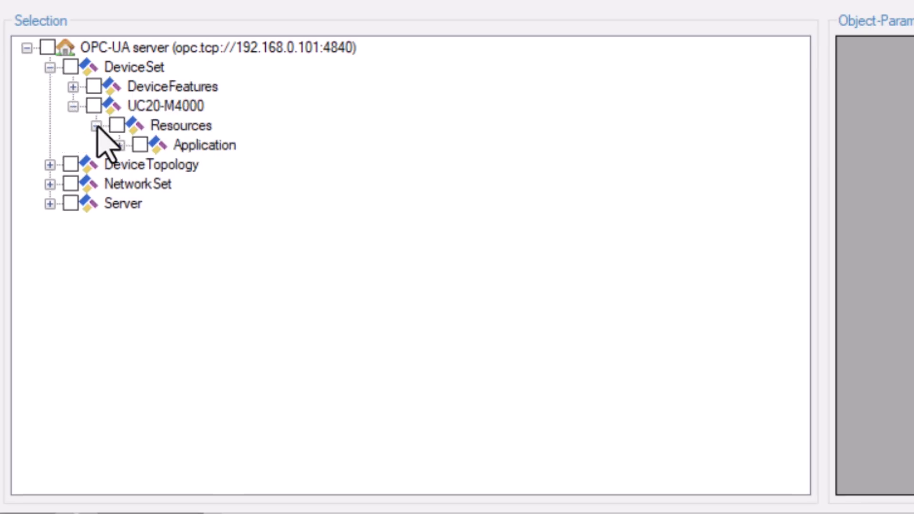
left_click(119, 146)
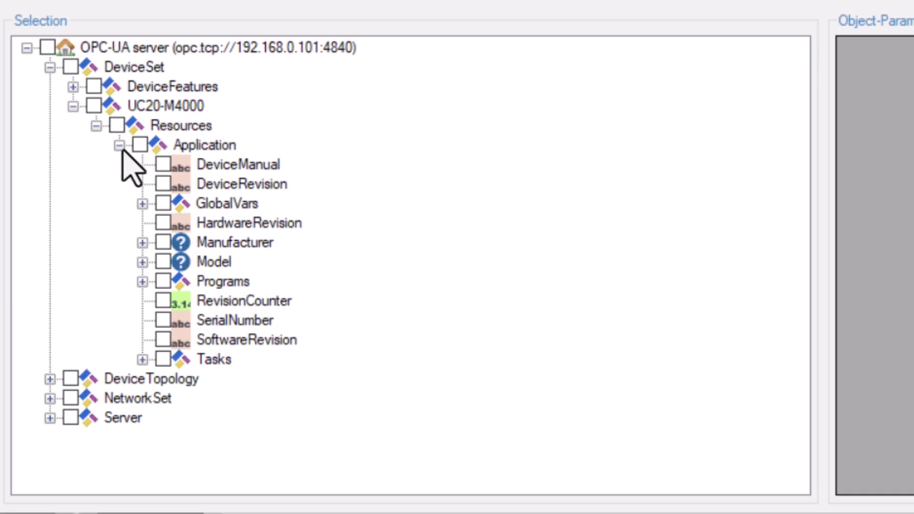
left_click(143, 204)
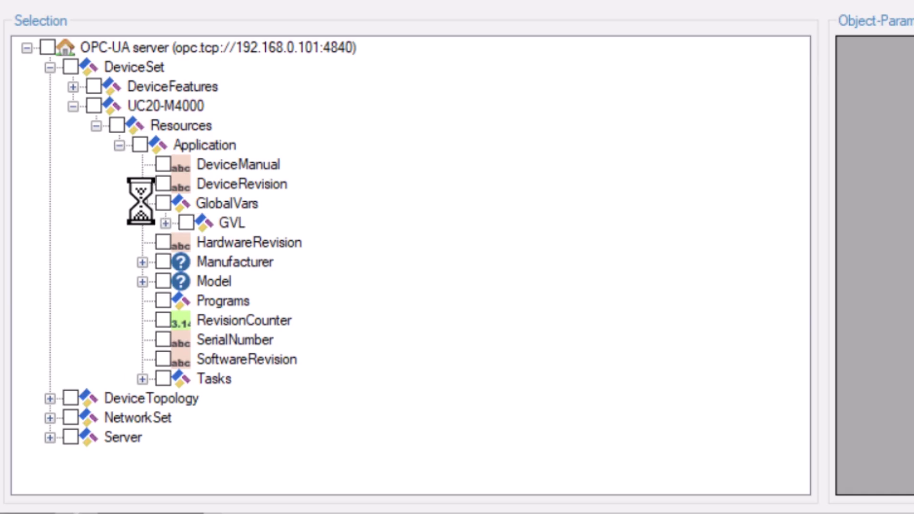
left_click(164, 222)
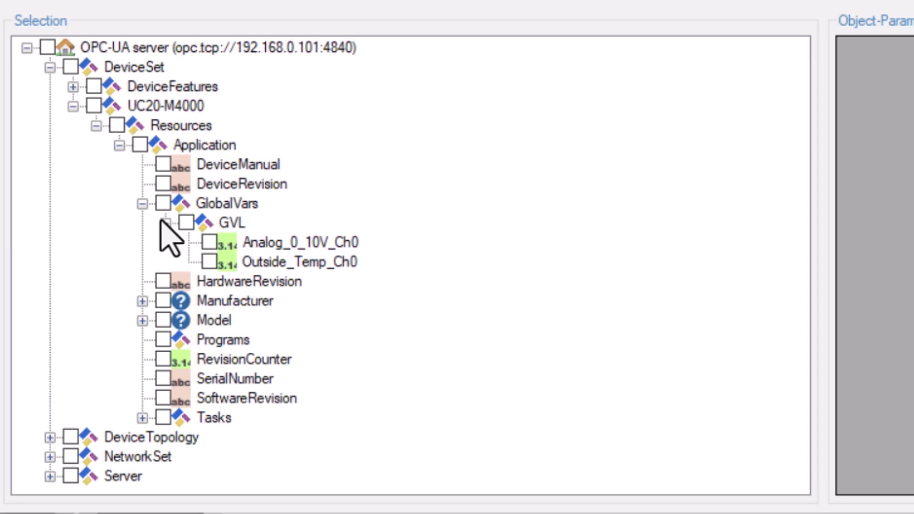
left_click(209, 242)
left_click(209, 262)
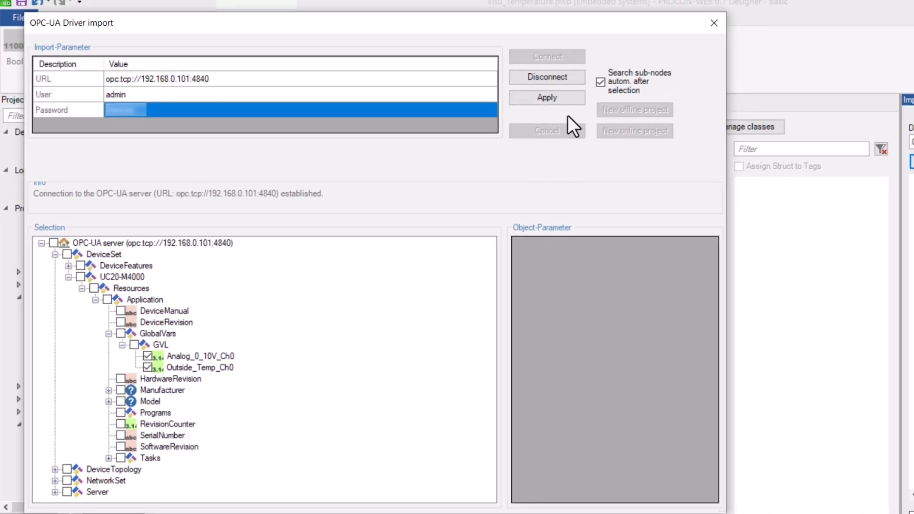
left_click(566, 97)
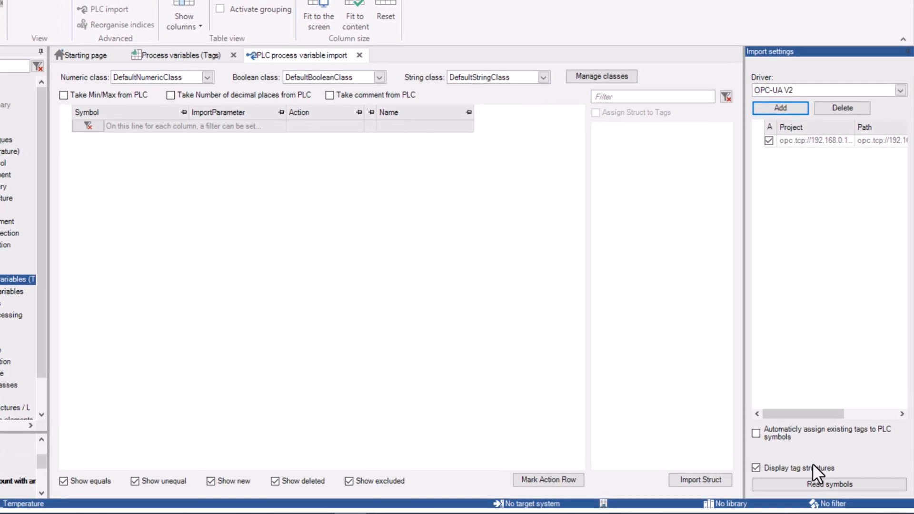
Read the server symbols, set both rows to 'Import now', and view the Process variables list.
left_click(813, 484)
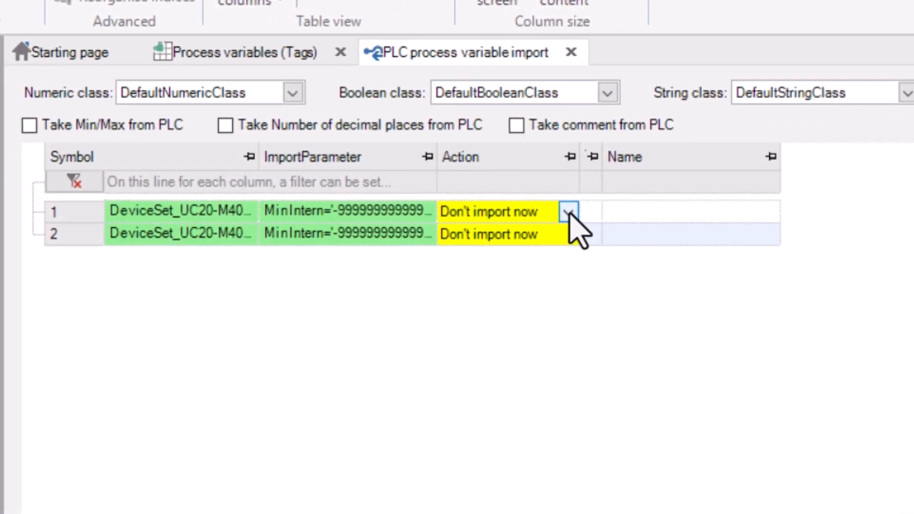
left_click(569, 213)
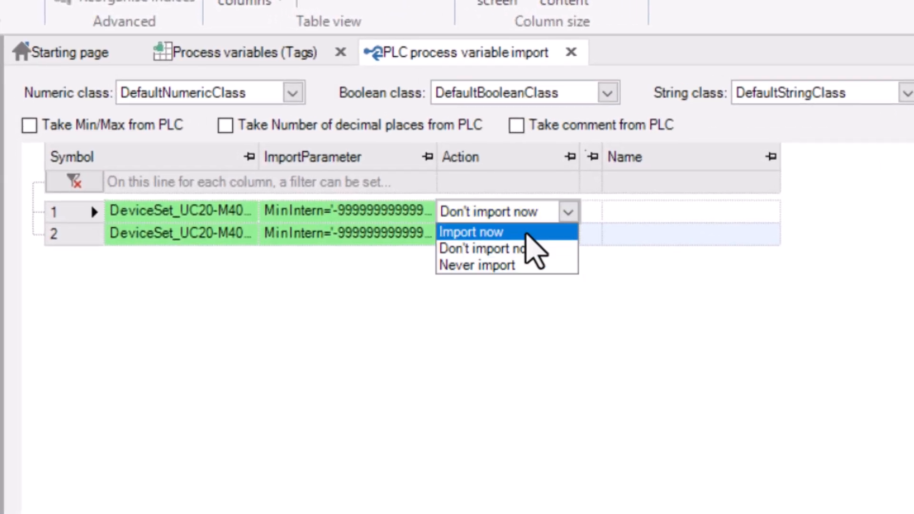
left_click(526, 234)
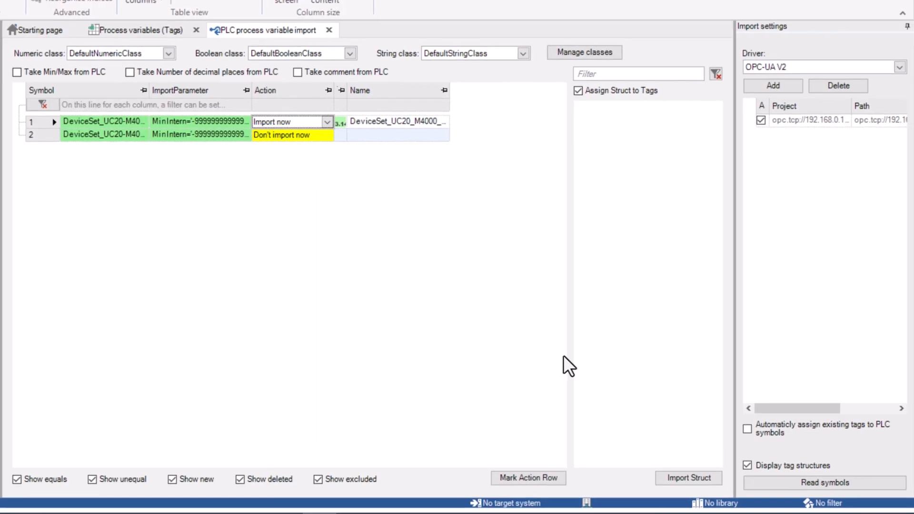
left_click(539, 478)
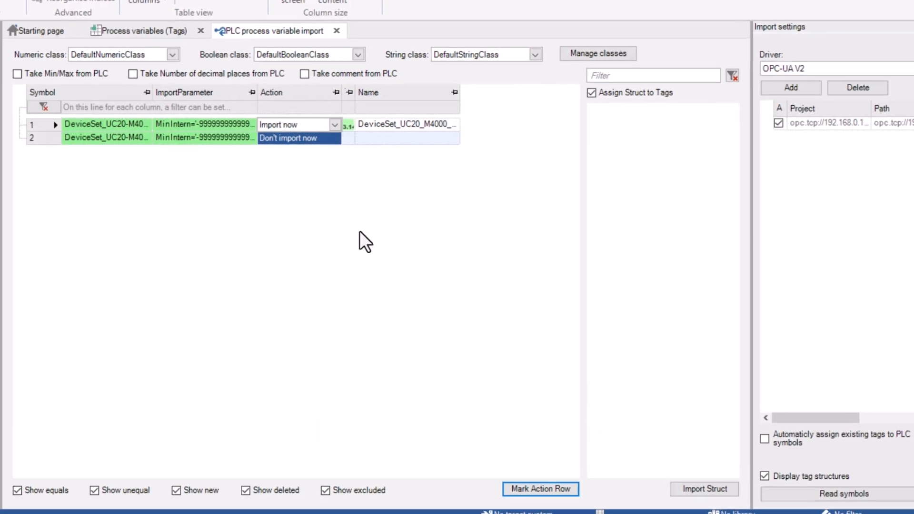
left_click(335, 139)
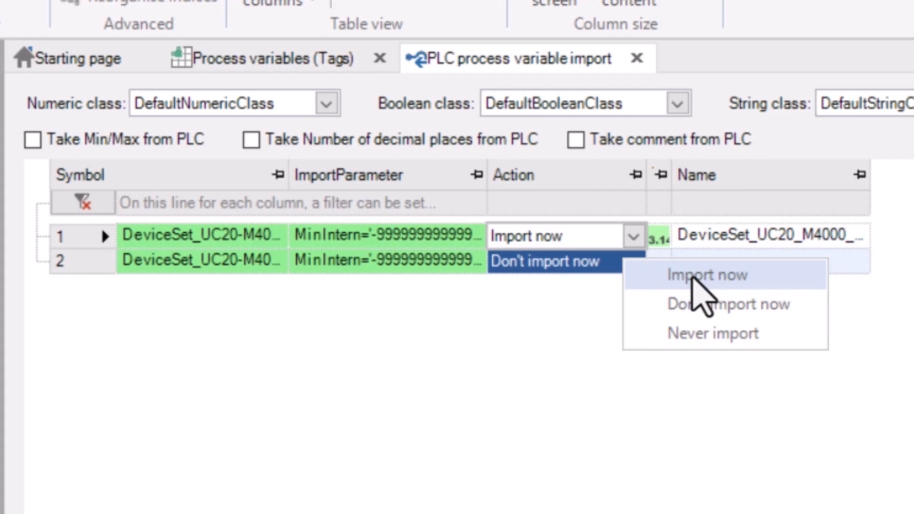
left_click(690, 275)
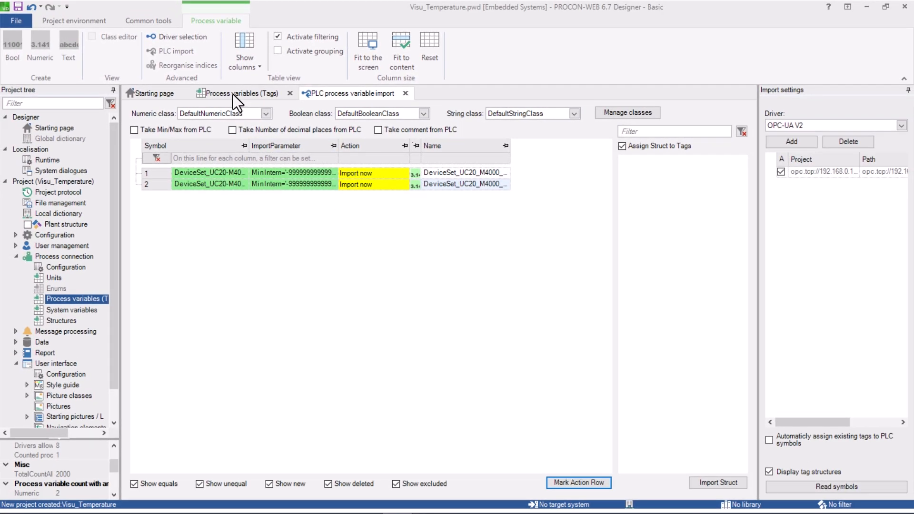
left_click(233, 94)
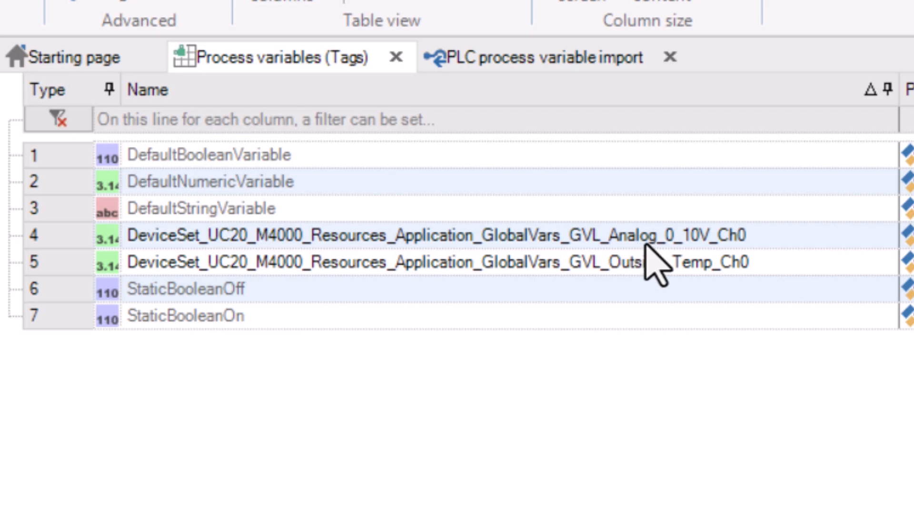
Delete the long DeviceSet…GlobalVars_ prefix from both tags, leaving GVL_Analog_0_10V_Ch0 and GVL_Outside_Temp_Ch0.
double_click(573, 243)
left_click(552, 238)
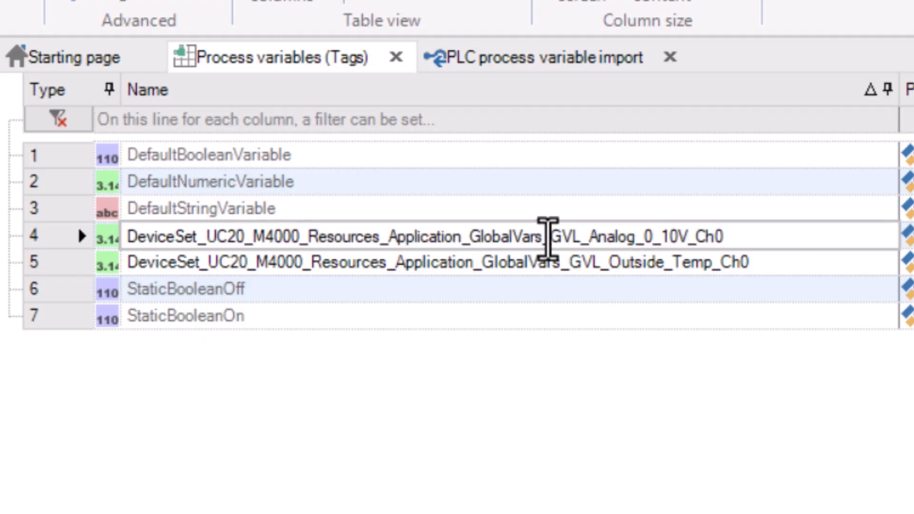
left_click_drag(547, 237, 73, 233)
key("Delete")
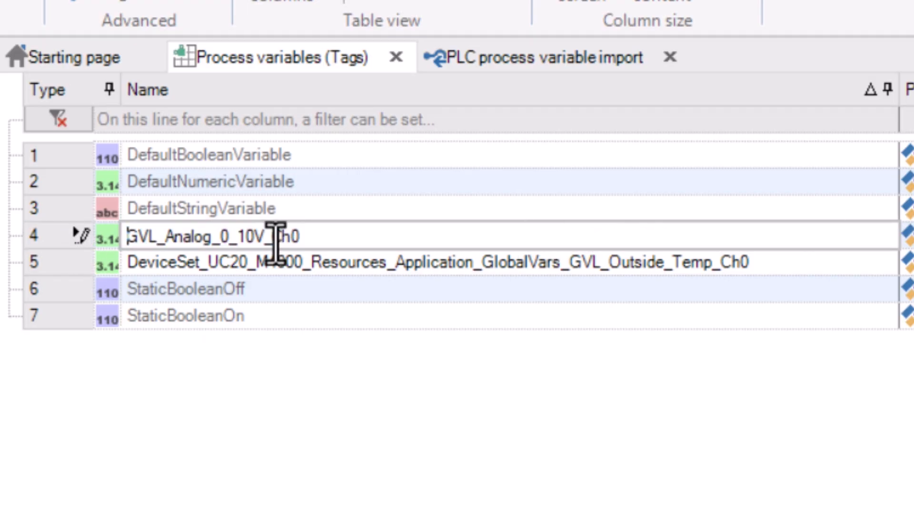
left_click(547, 264)
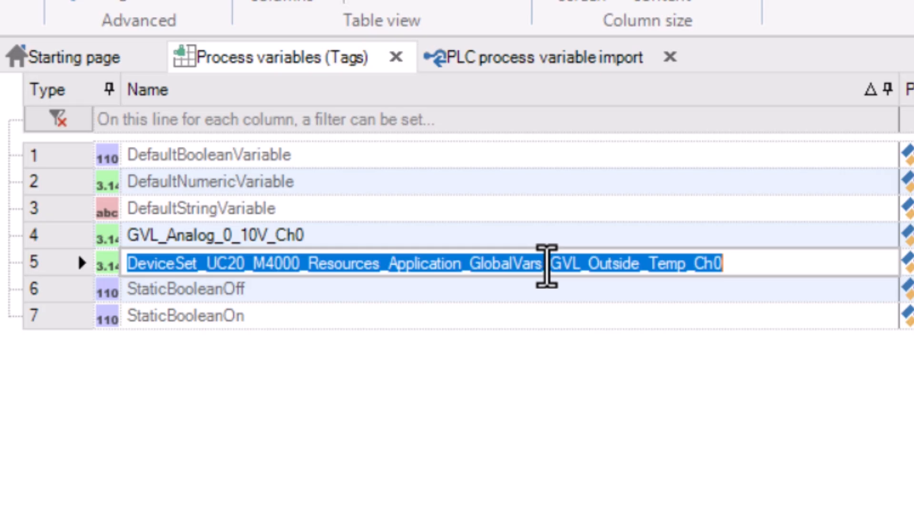
left_click_drag(547, 265, 65, 265)
key("Delete")
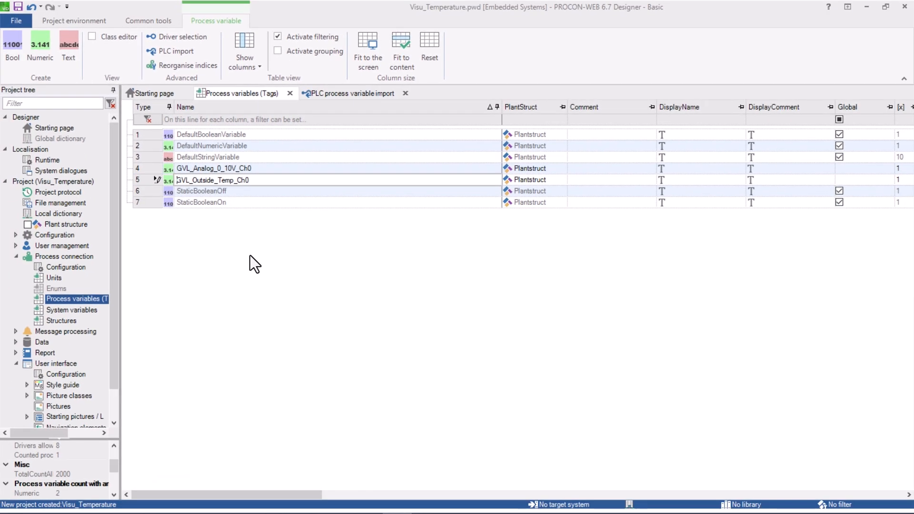
left_click(150, 169)
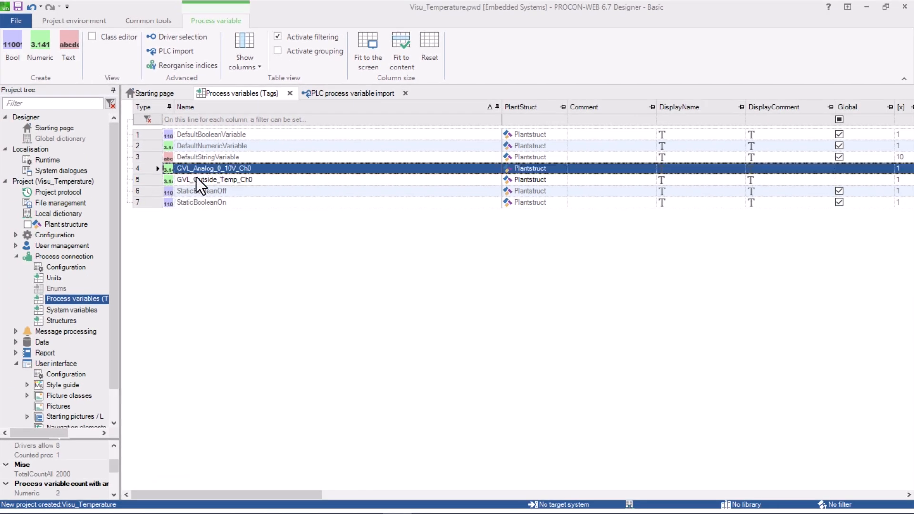
left_click_drag(310, 494, 775, 476)
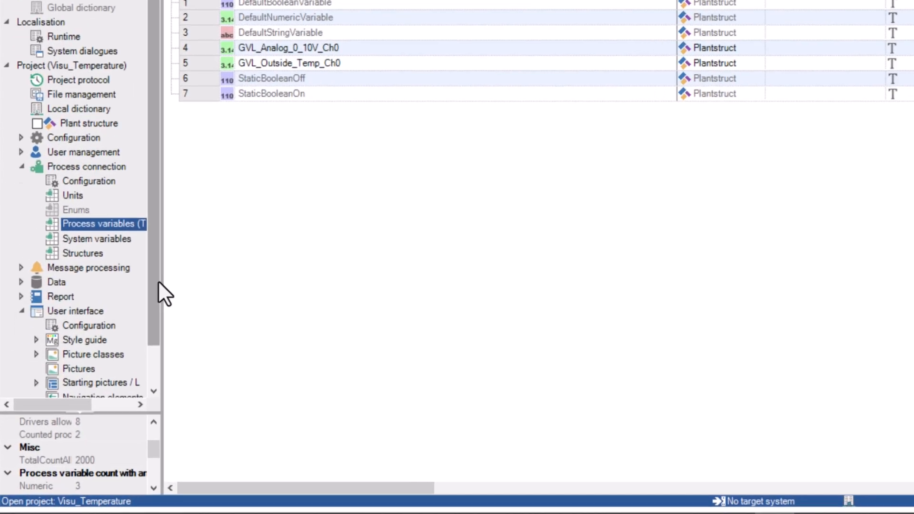
Open the (00001) Start picture from Starting pictures and bring up its Class settings.
left_click_drag(116, 344, 114, 392)
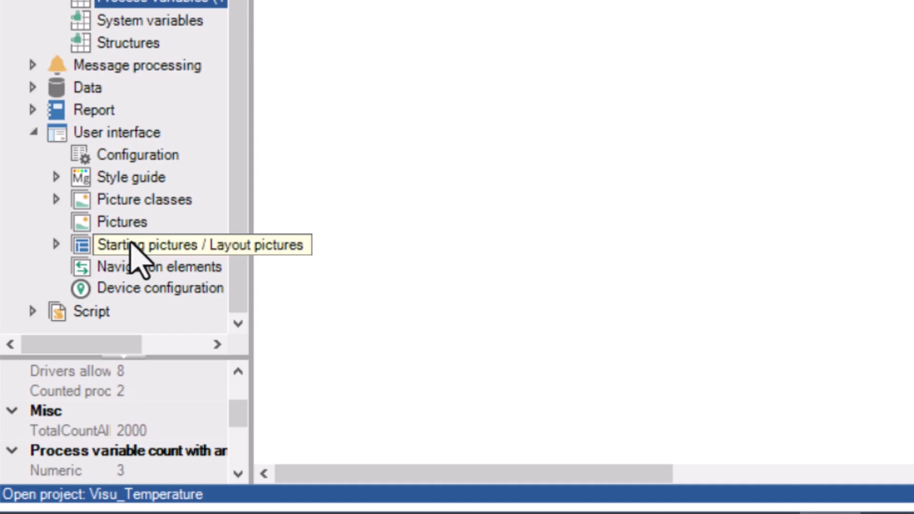
double_click(138, 243)
double_click(160, 267)
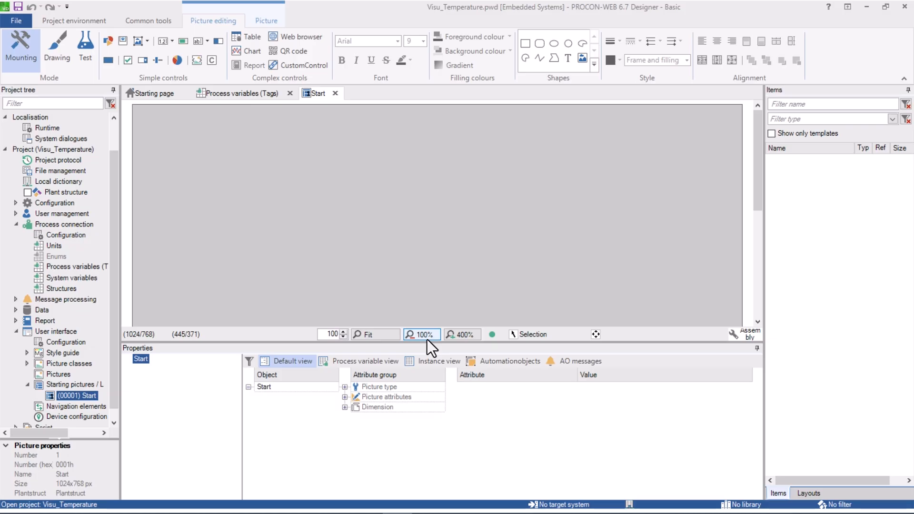
left_click_drag(426, 342, 424, 452)
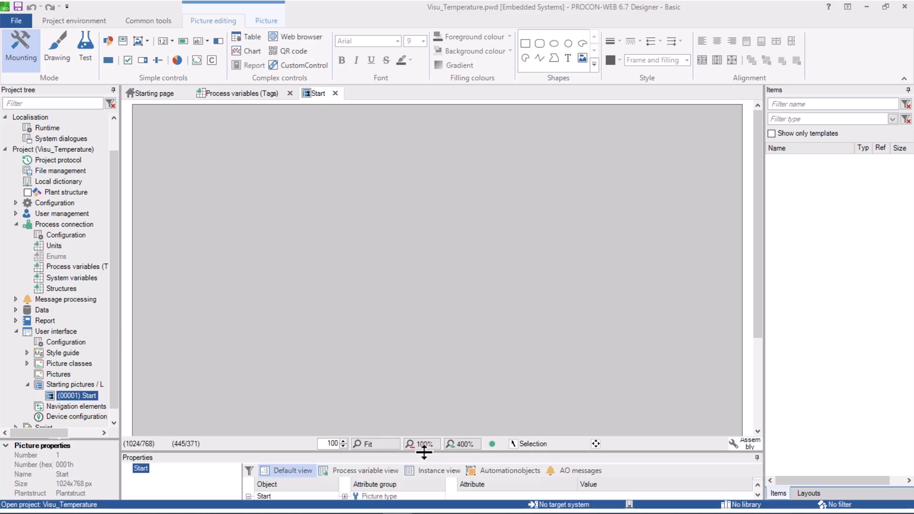
right_click(348, 277)
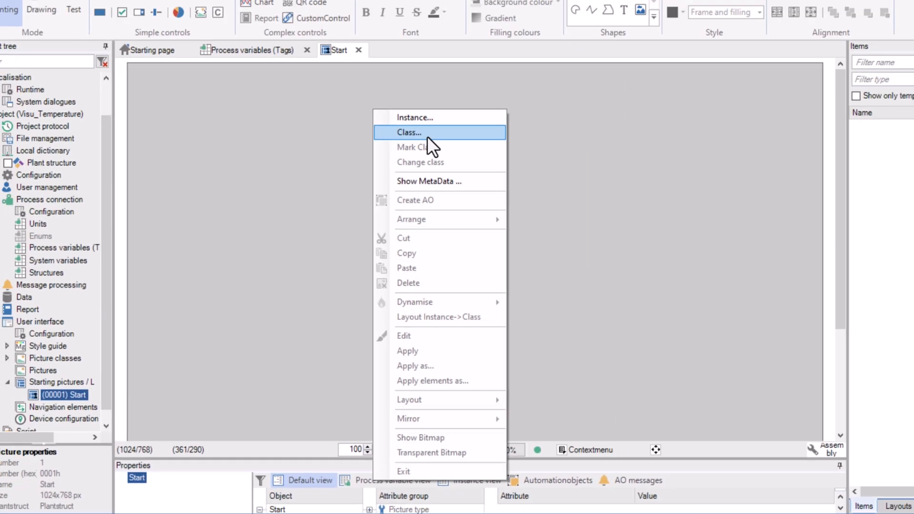
left_click(513, 46)
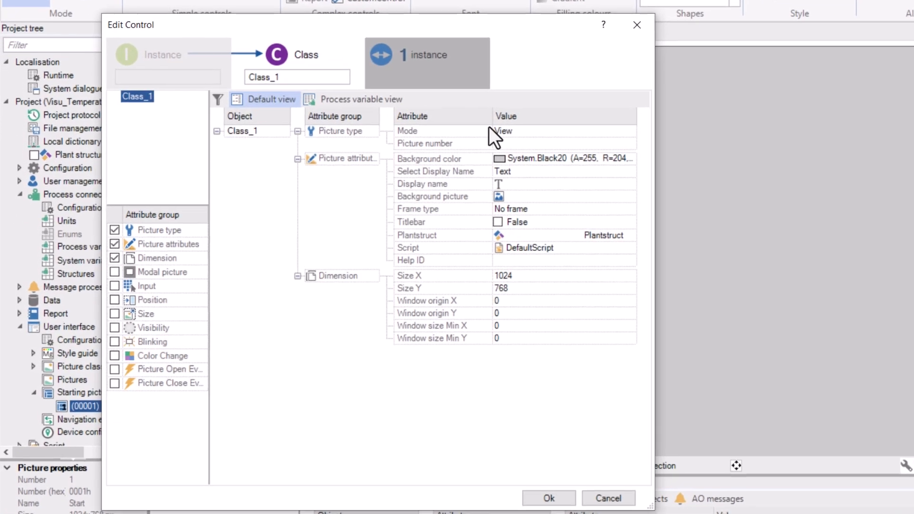
Set the Start picture's background colour to white.
mouse_move(480, 196)
left_click(636, 156)
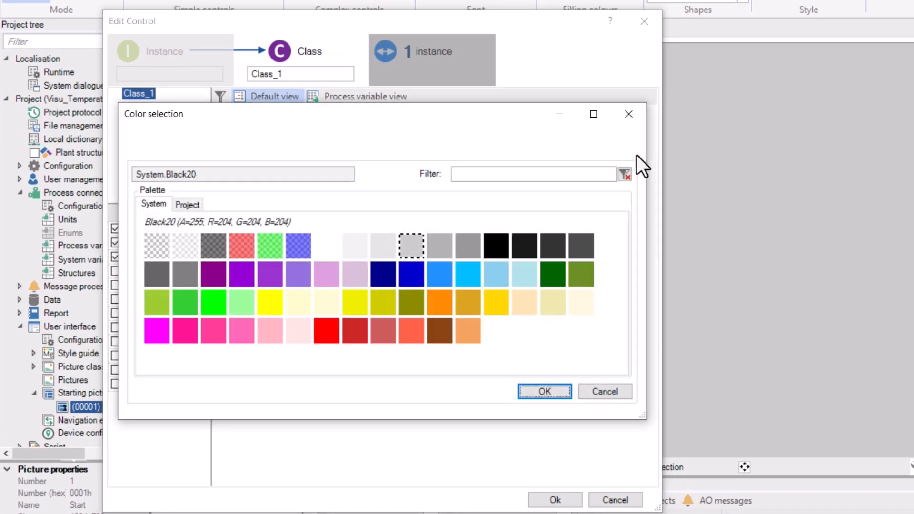
left_click(327, 246)
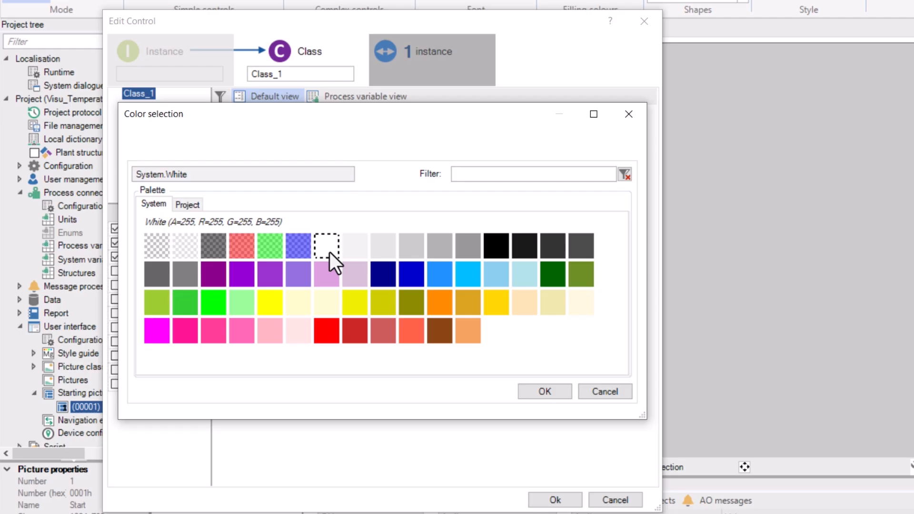
left_click(543, 392)
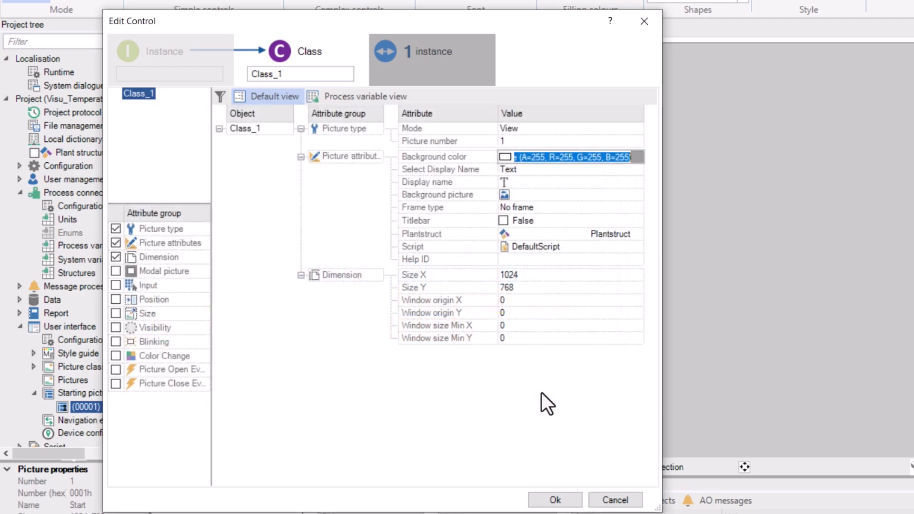
Set the picture size to 1920 × 1080 px and apply the settings.
left_click(541, 275)
type("1")
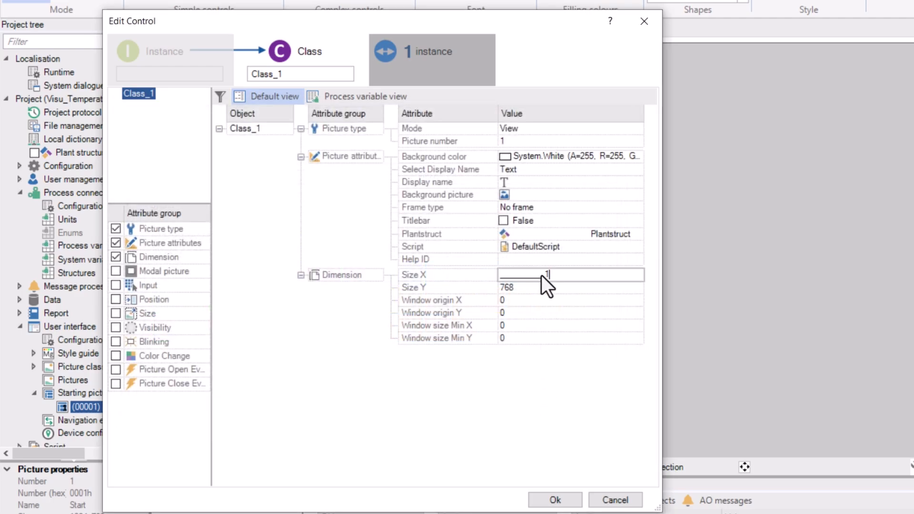
key("Tab")
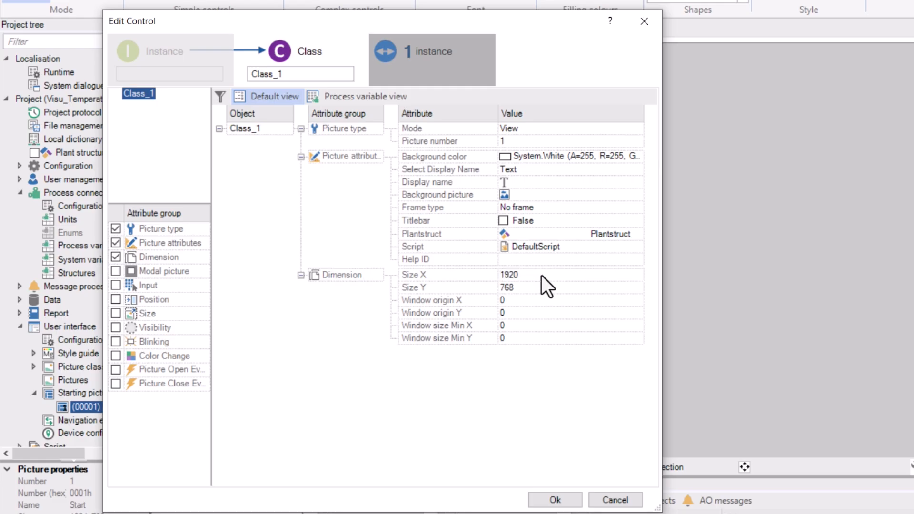
key("Tab")
left_click(567, 287)
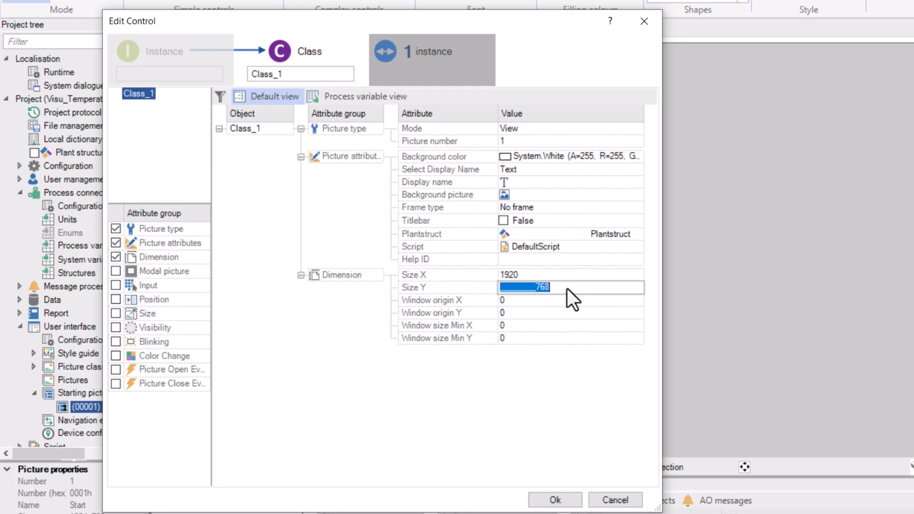
type("1080")
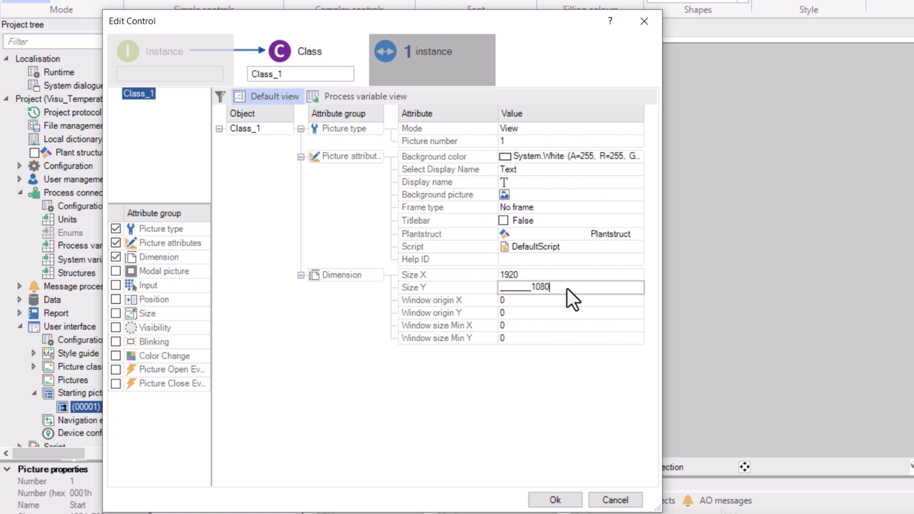
key("Return")
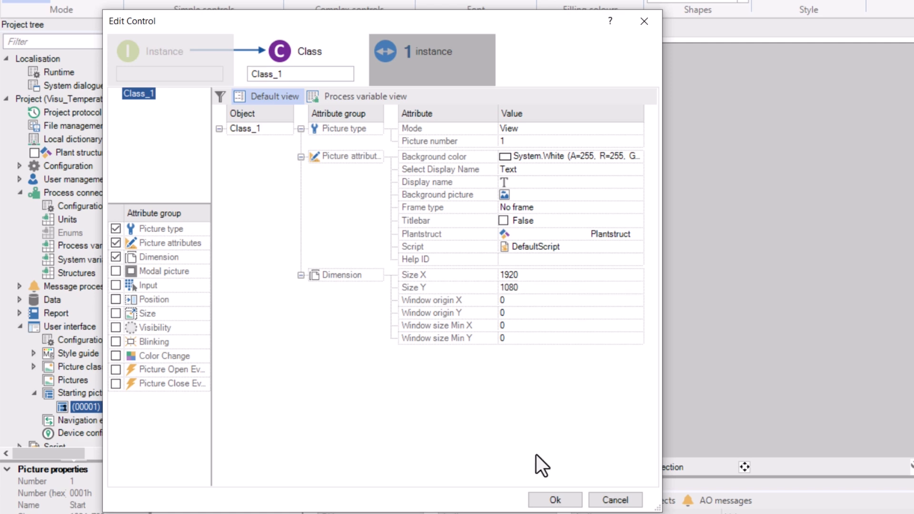
left_click(552, 499)
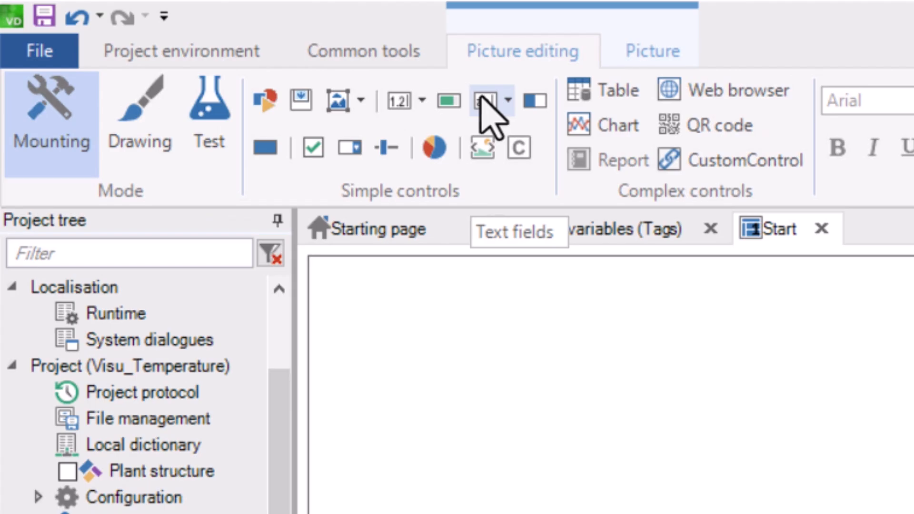
Insert a constant text element with the value 'Temperature [°C]:'.
left_click(482, 99)
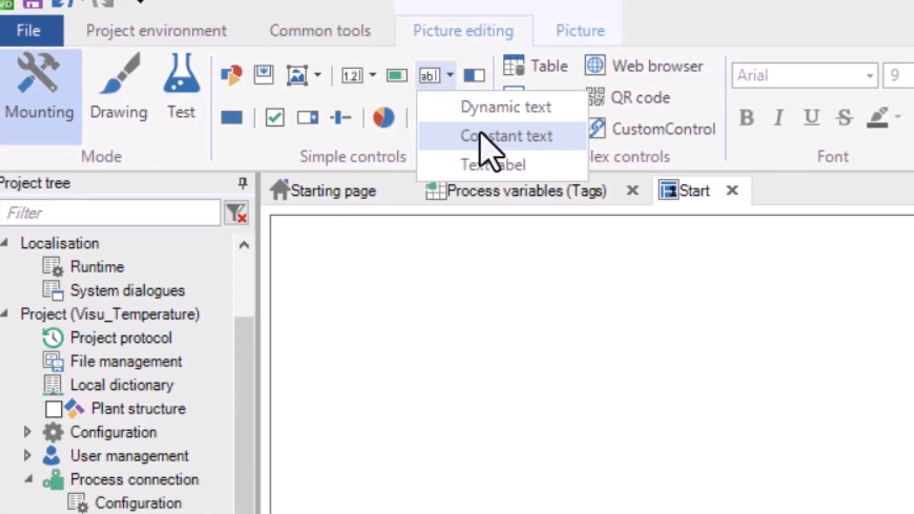
left_click(480, 135)
left_click(484, 439)
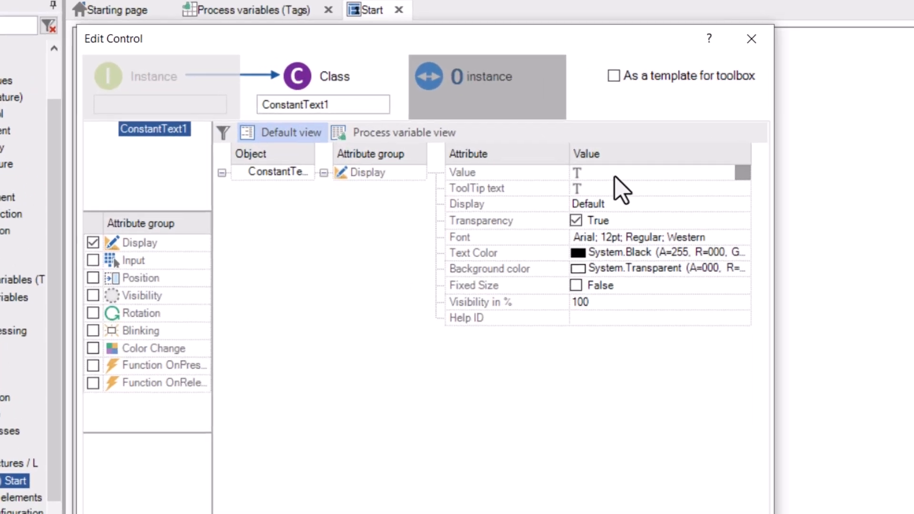
left_click(615, 174)
type("Temperat")
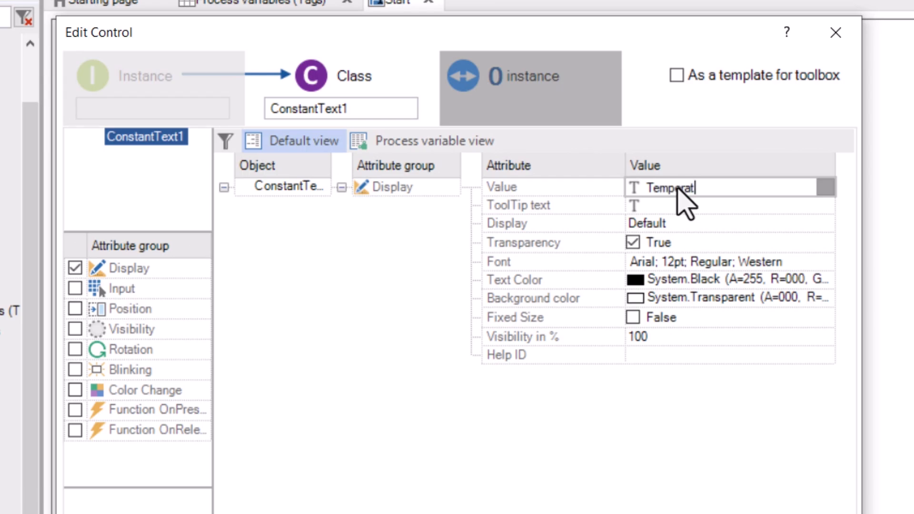
type("ure [°C]:")
Give the text an Arial 72pt Bold font and move it to mid-picture.
left_click(827, 262)
left_click(828, 262)
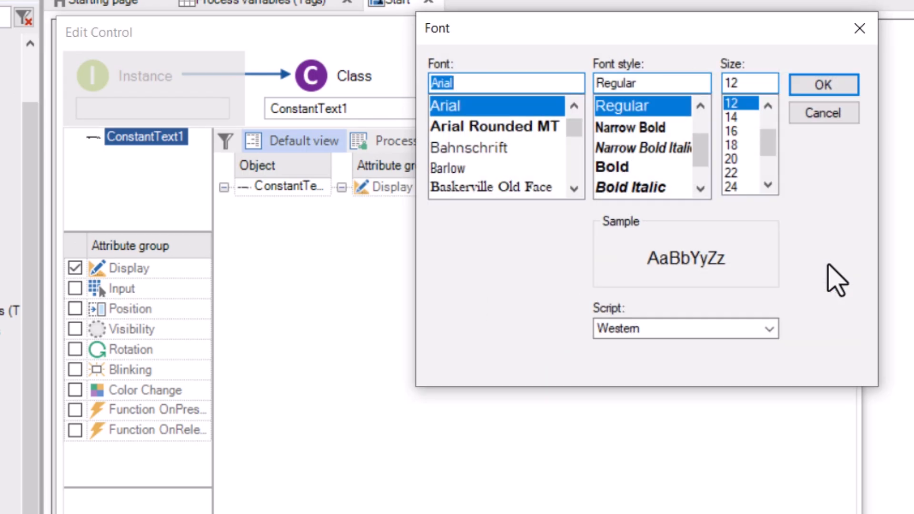
left_click(639, 167)
left_click(768, 186)
left_click(732, 186)
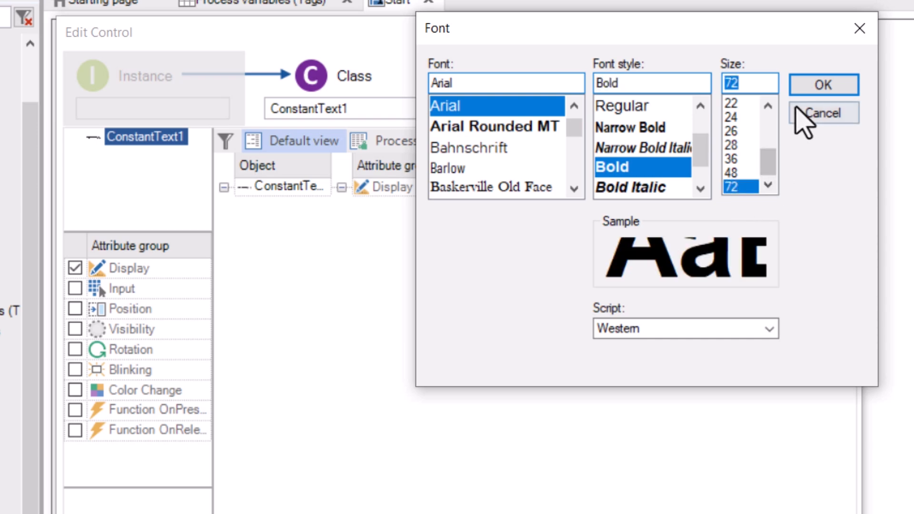
left_click(824, 86)
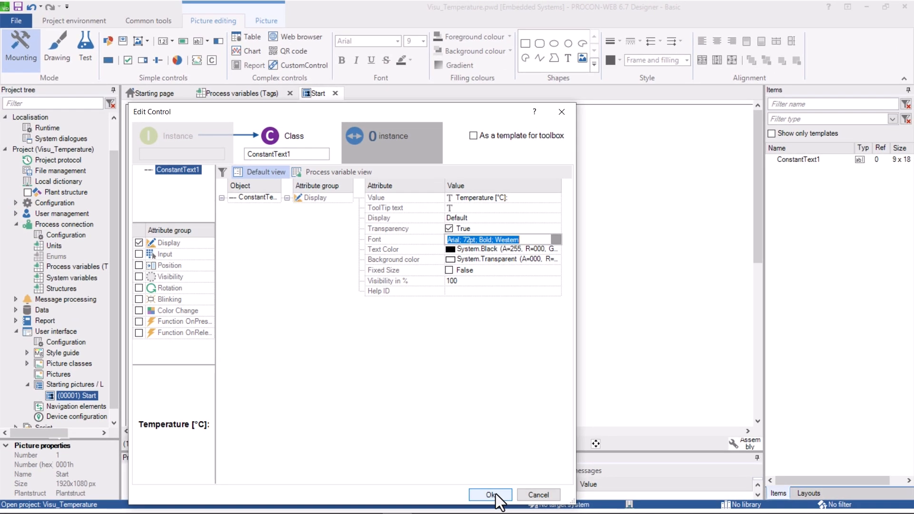
left_click(492, 494)
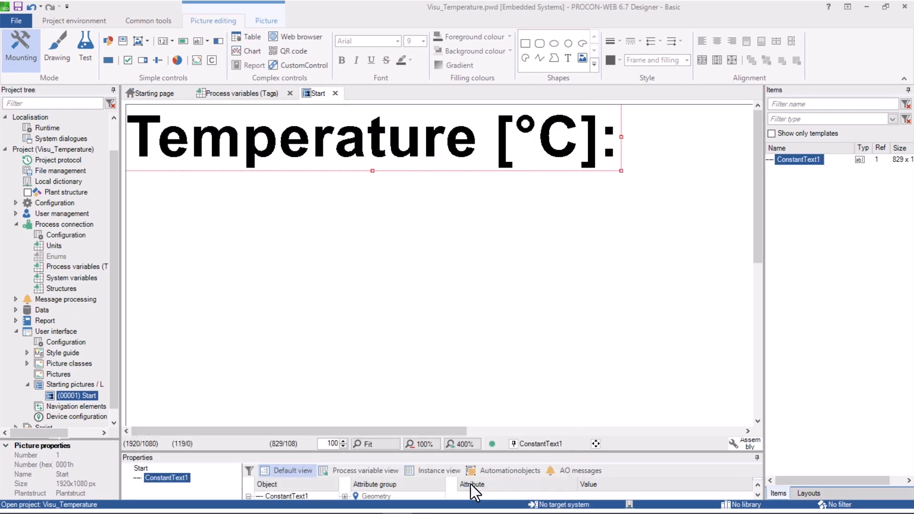
left_click(371, 445)
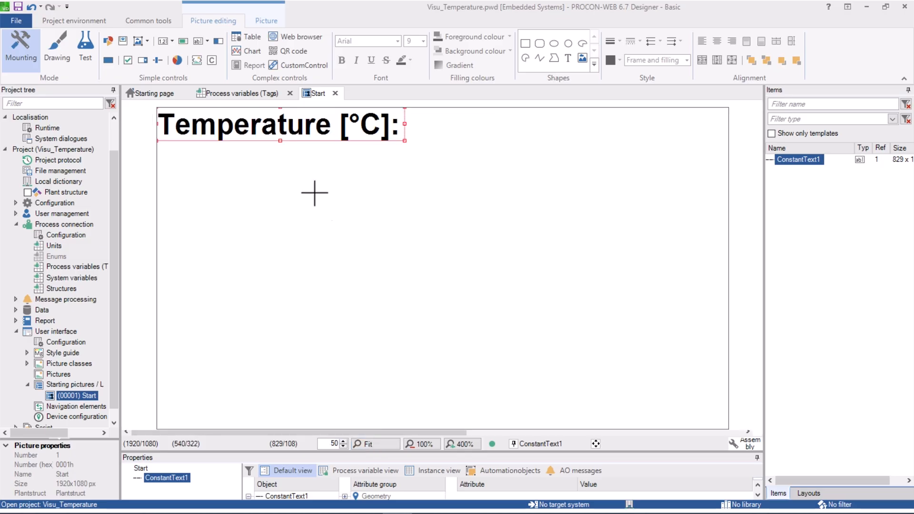
left_click_drag(281, 126, 320, 271)
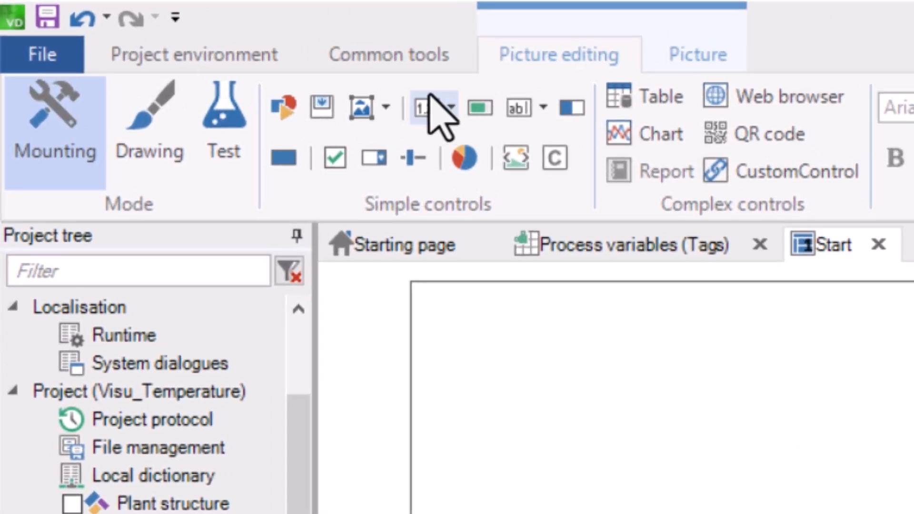
Insert a numeric digit display linked to the GVL_Outside_Temp_Ch0 tag.
left_click(425, 112)
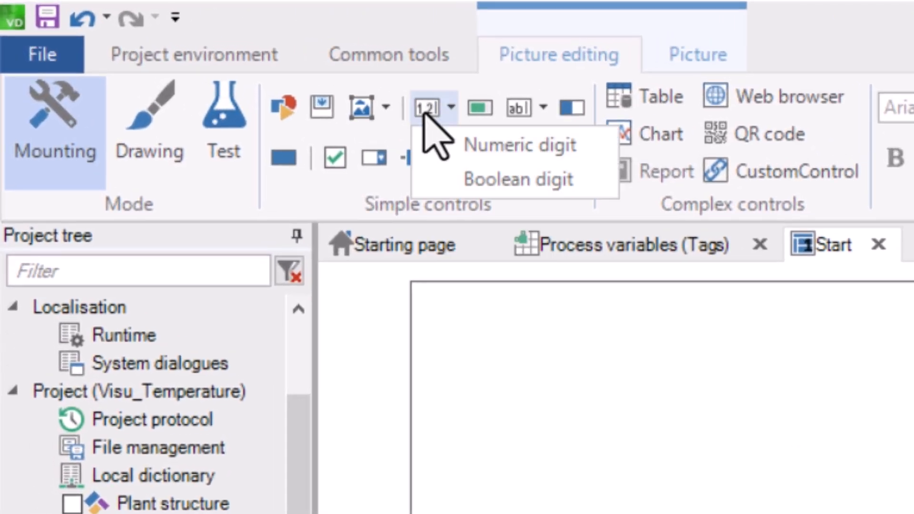
left_click(491, 146)
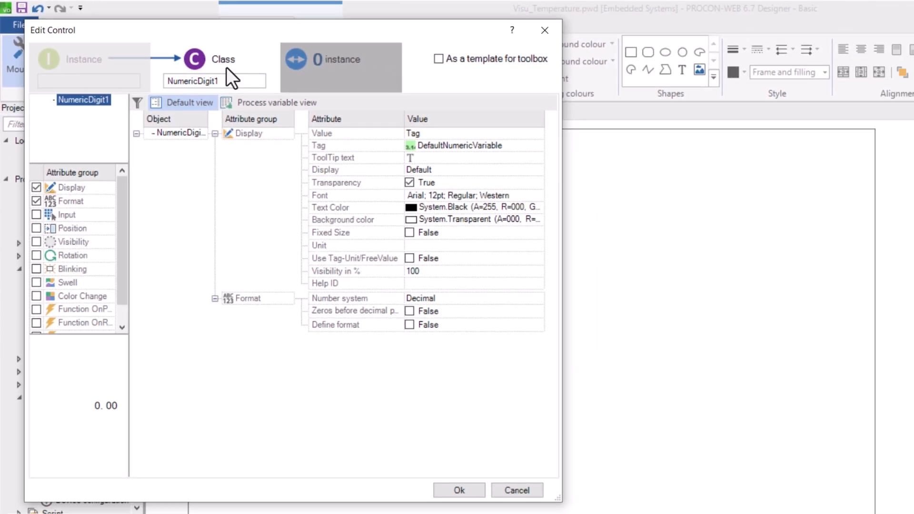
left_click(460, 132)
left_click(538, 145)
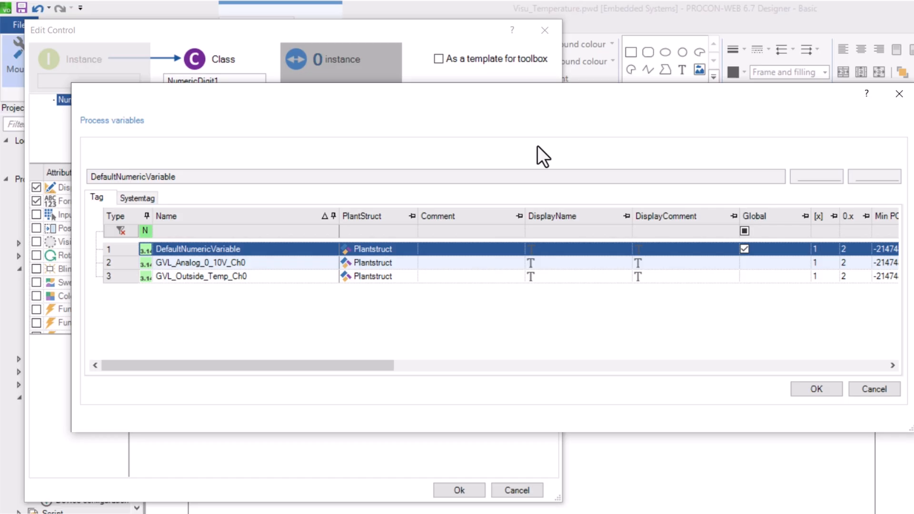
left_click(122, 275)
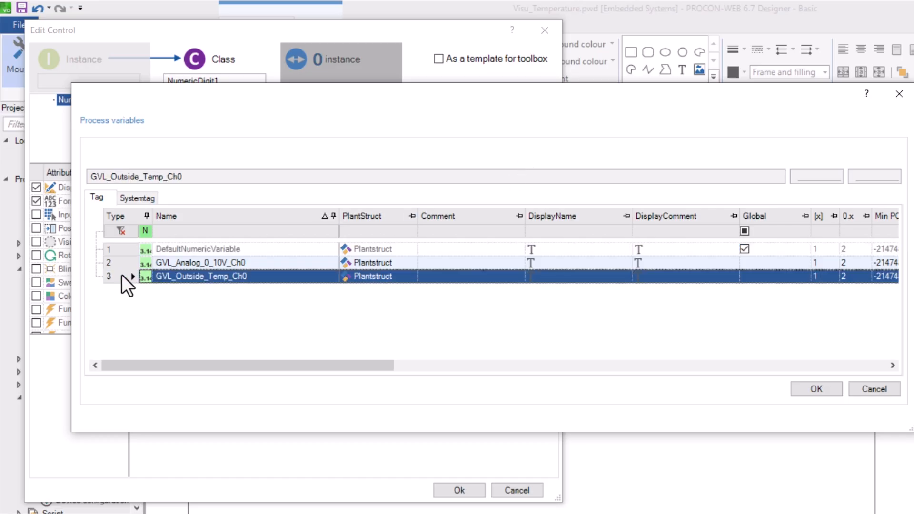
left_click(810, 386)
Give the value a bold 48pt font in MediumBlue.
left_click(536, 193)
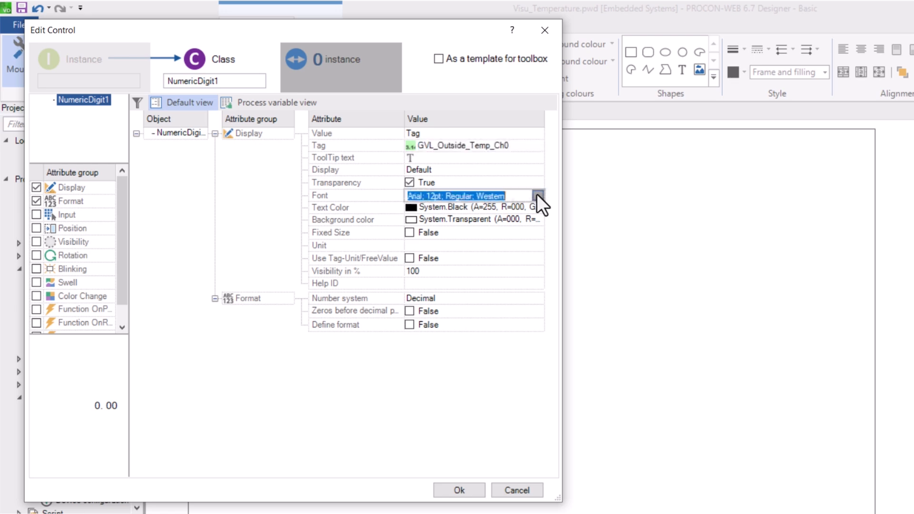
left_click(630, 223)
left_click(605, 228)
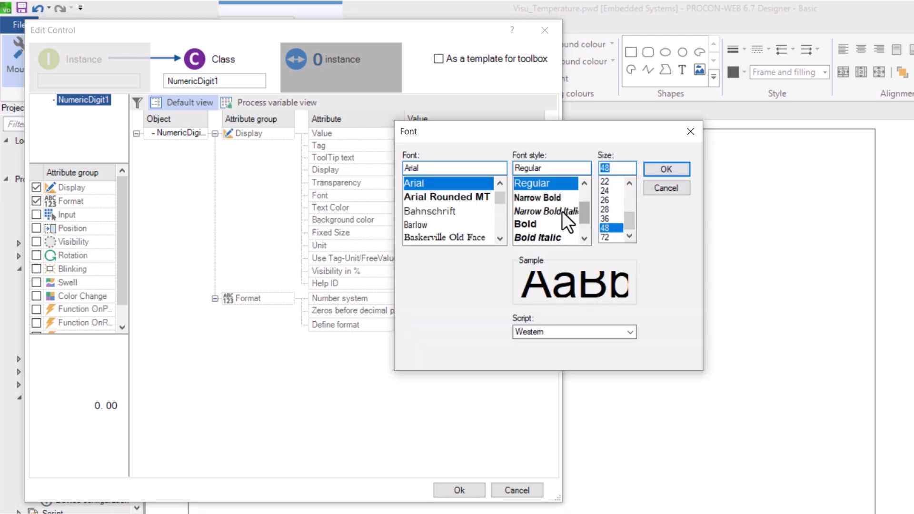
left_click(544, 198)
left_click(543, 224)
left_click(658, 169)
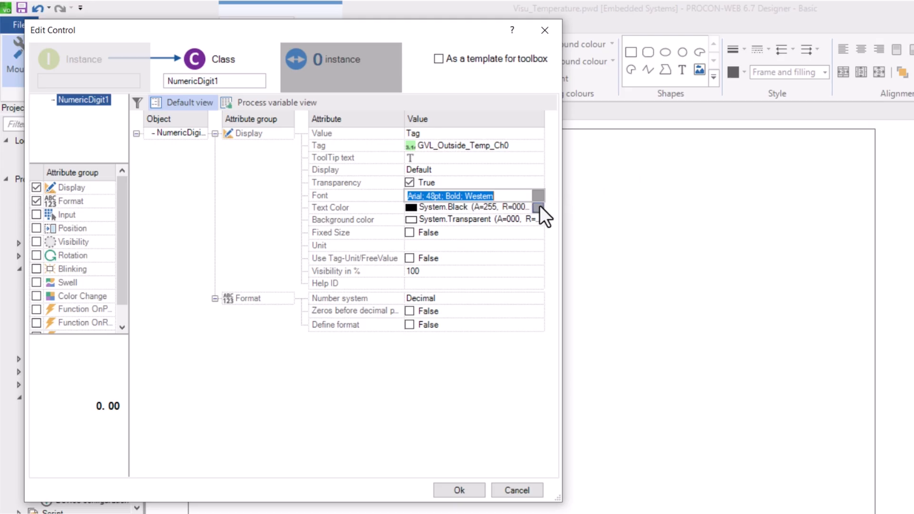
left_click(538, 207)
left_click(322, 274)
left_click(445, 384)
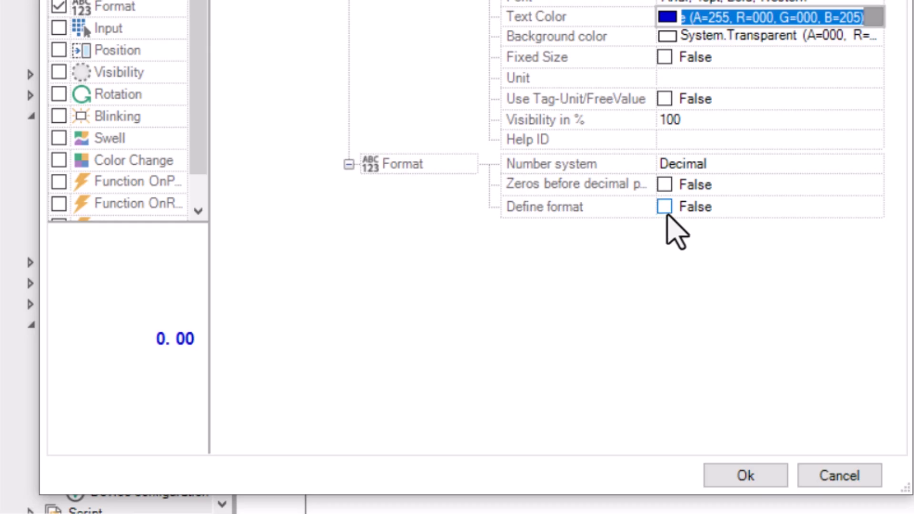
Format the value with 1 decimal digit and place it beside the Temperature label.
left_click(664, 207)
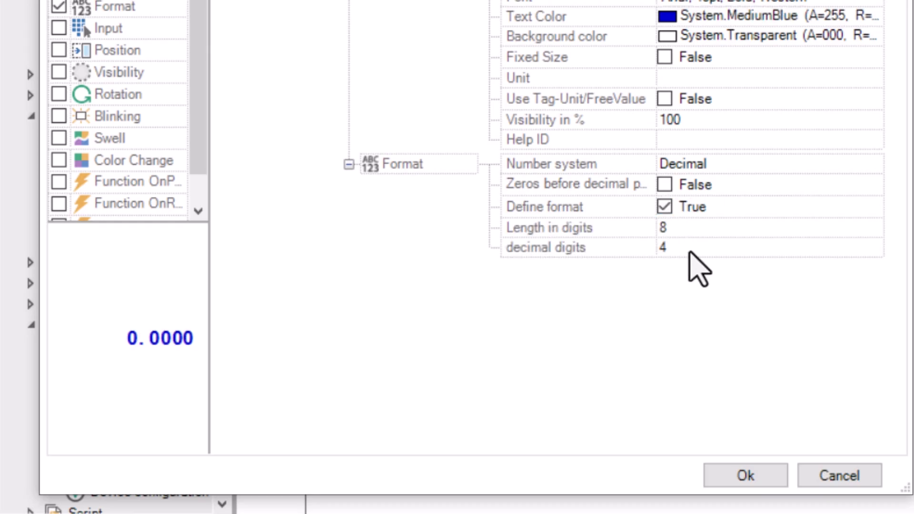
left_click(690, 250)
type("1")
key("Return")
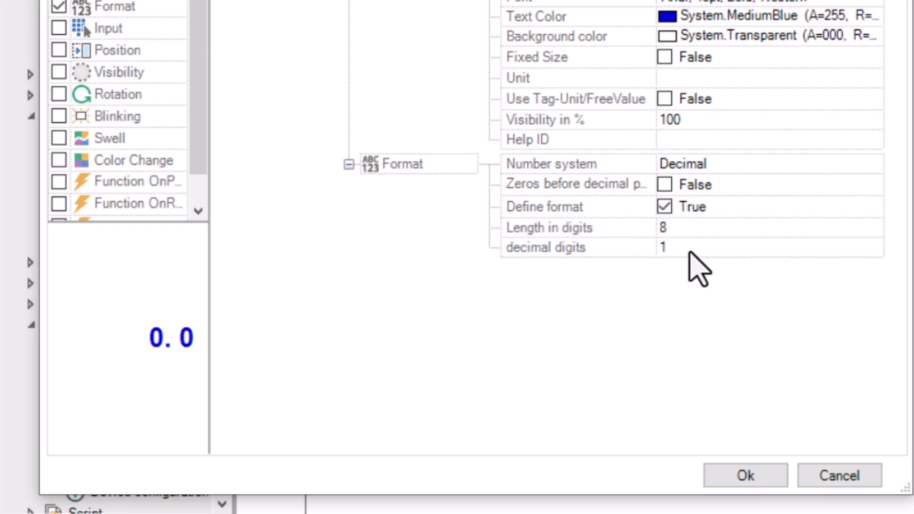
left_click(744, 475)
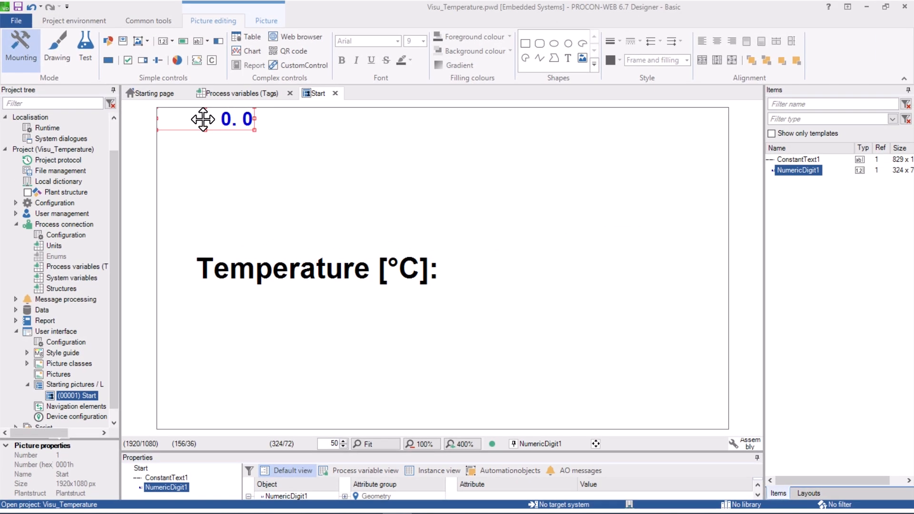
left_click_drag(226, 87, 588, 250)
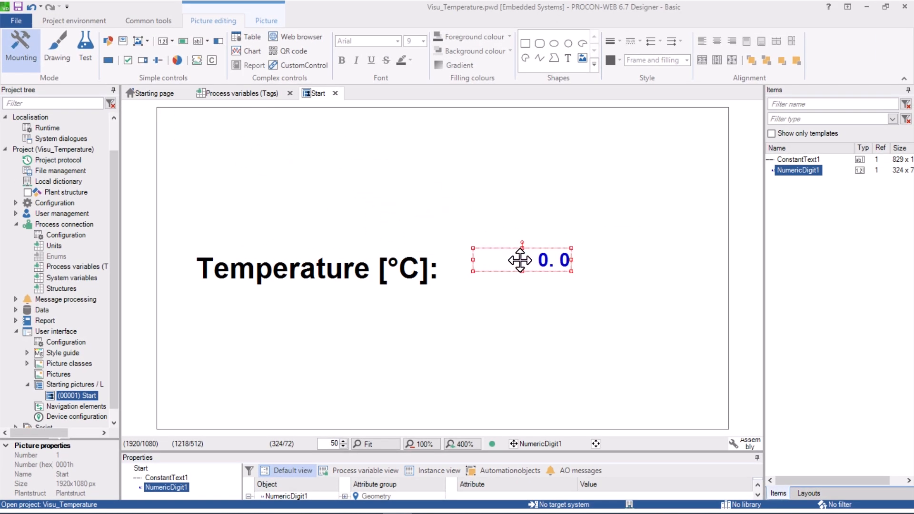
left_click_drag(519, 260, 543, 257)
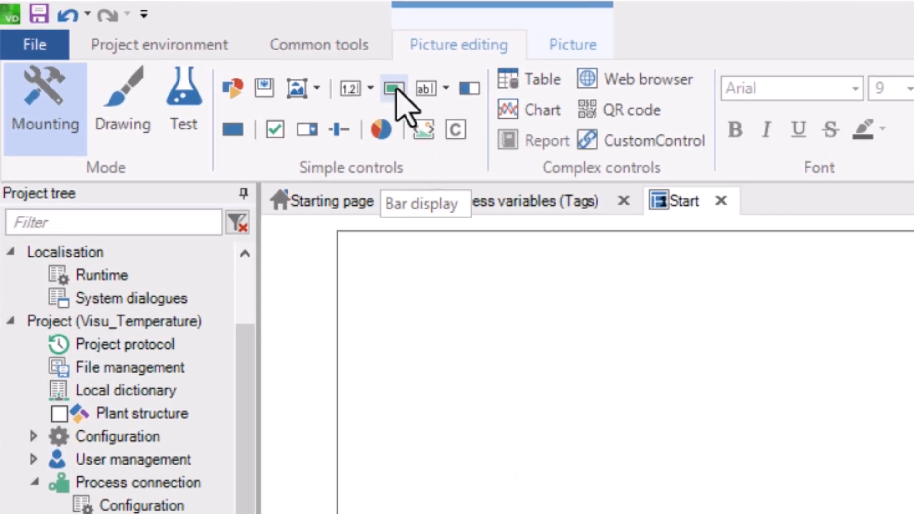
Add a bar display linked to the GVL_Outside_Temp_Ch0 variable.
left_click(303, 68)
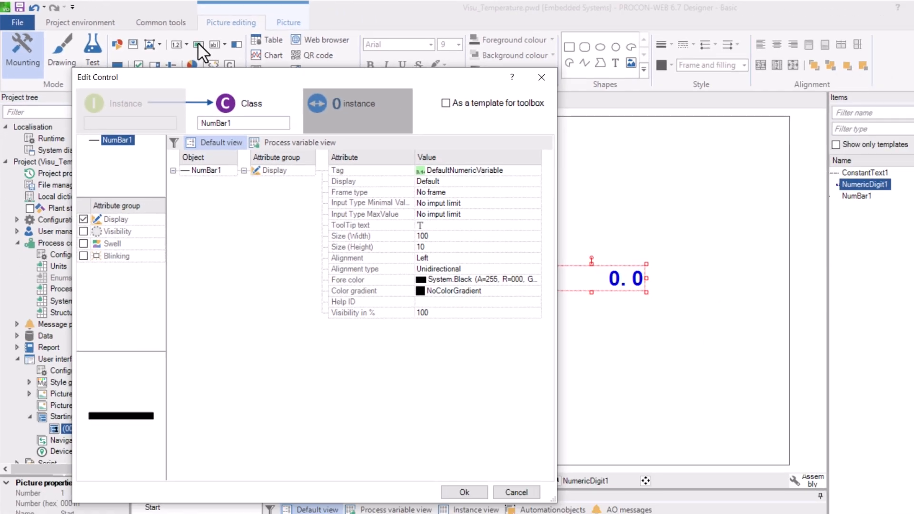
left_click(523, 170)
left_click(535, 171)
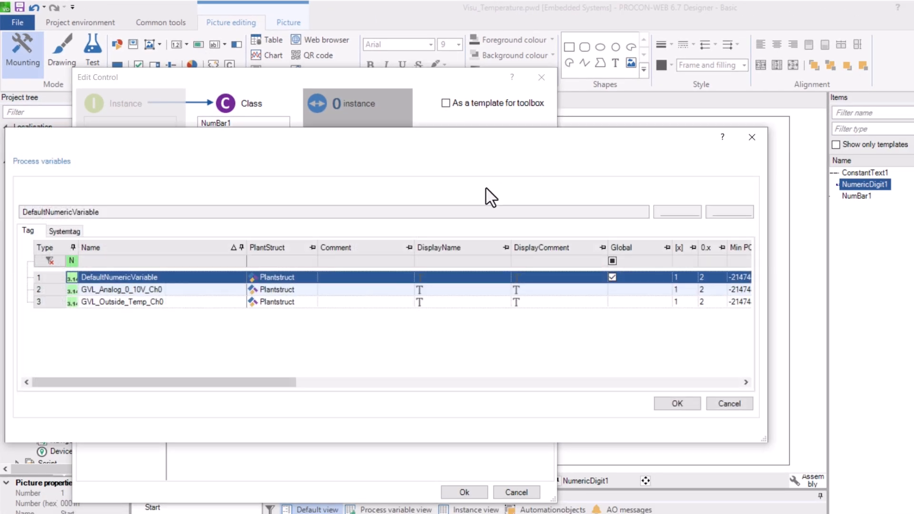
left_click(58, 301)
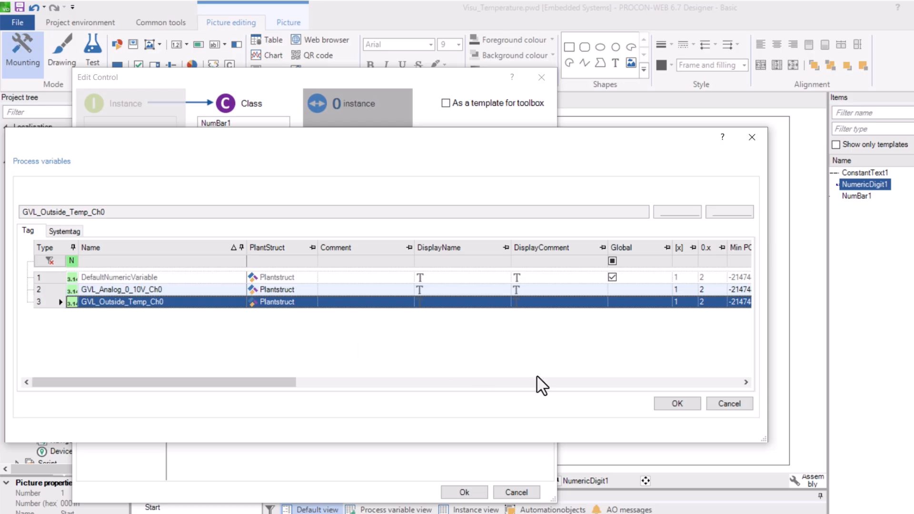
left_click(674, 404)
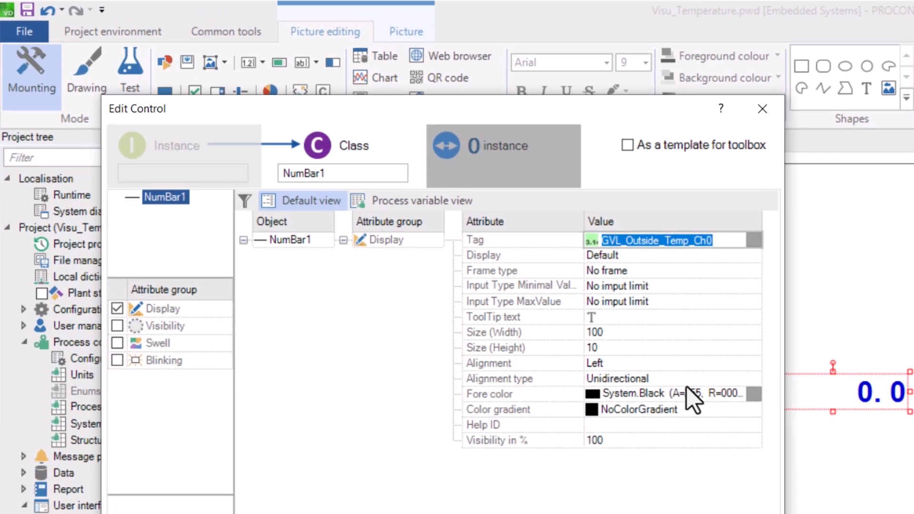
Size the bar 400×20, right-aligned, with a DodgerBlue fill colour.
left_click(449, 236)
type("400")
left_click(653, 362)
type("20")
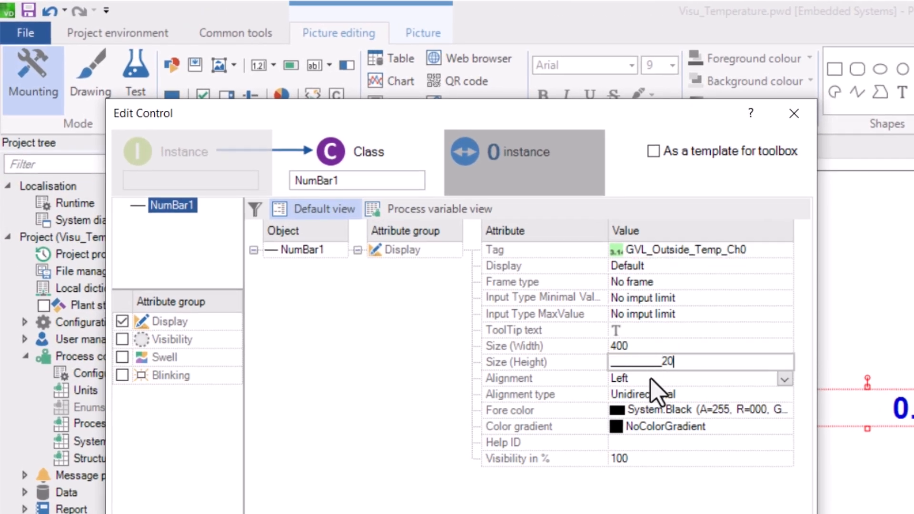
left_click(785, 379)
left_click(785, 379)
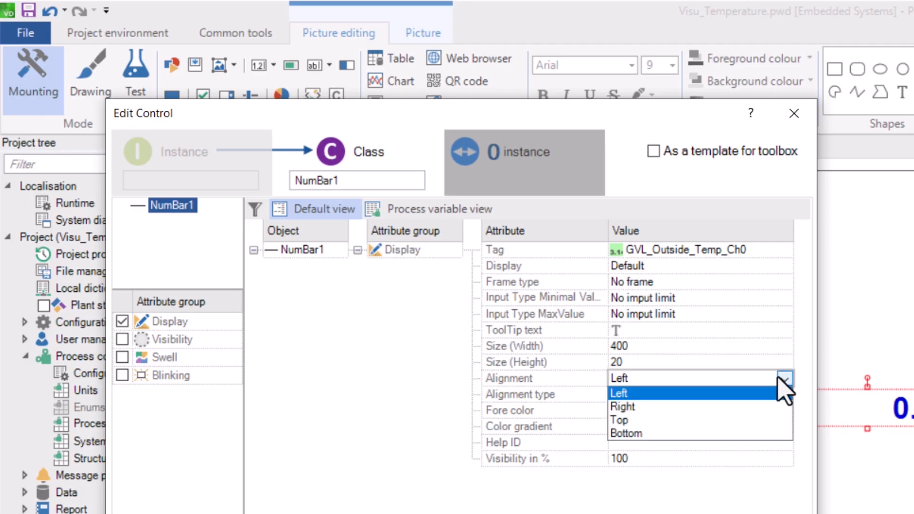
left_click(633, 409)
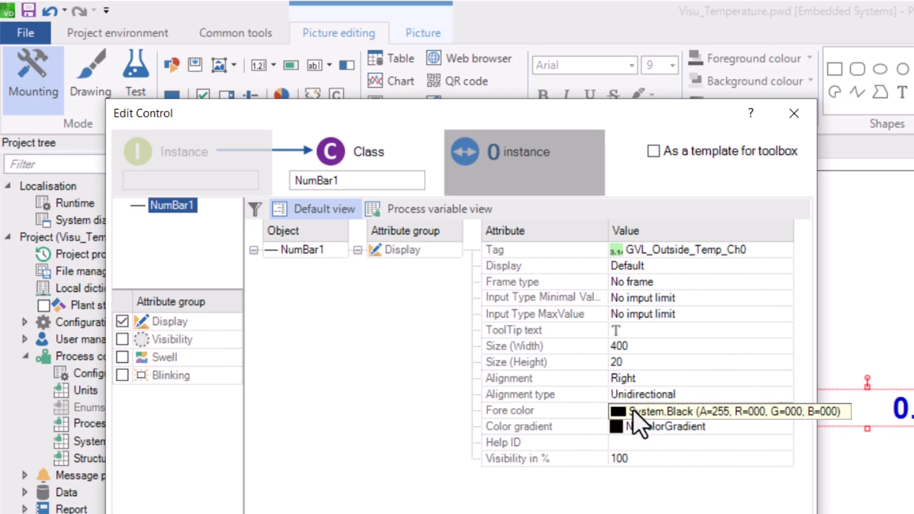
left_click(784, 409)
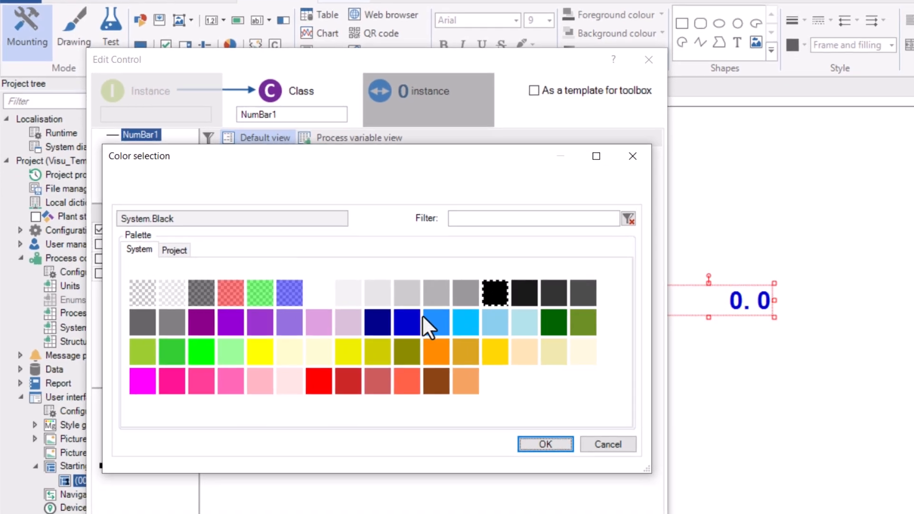
left_click(426, 318)
left_click(548, 438)
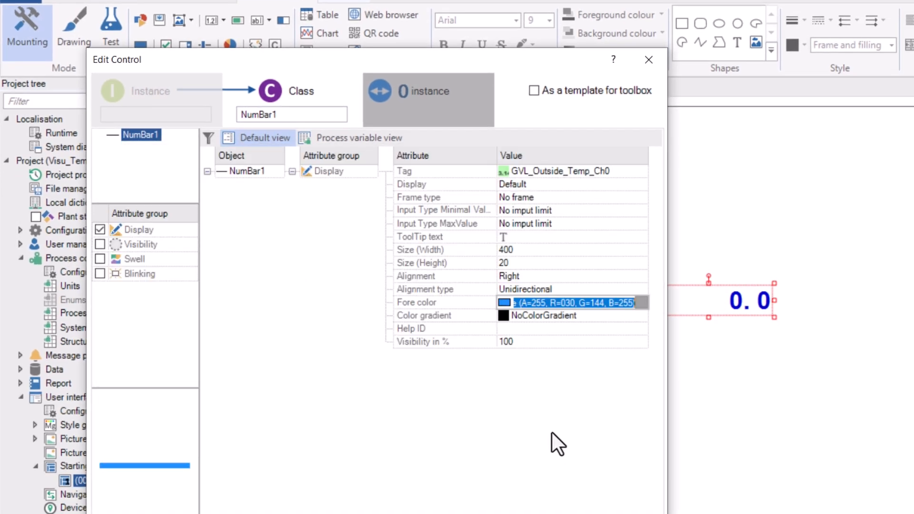
Enable the bar's Swell colour change with a Full change condition.
left_click(99, 259)
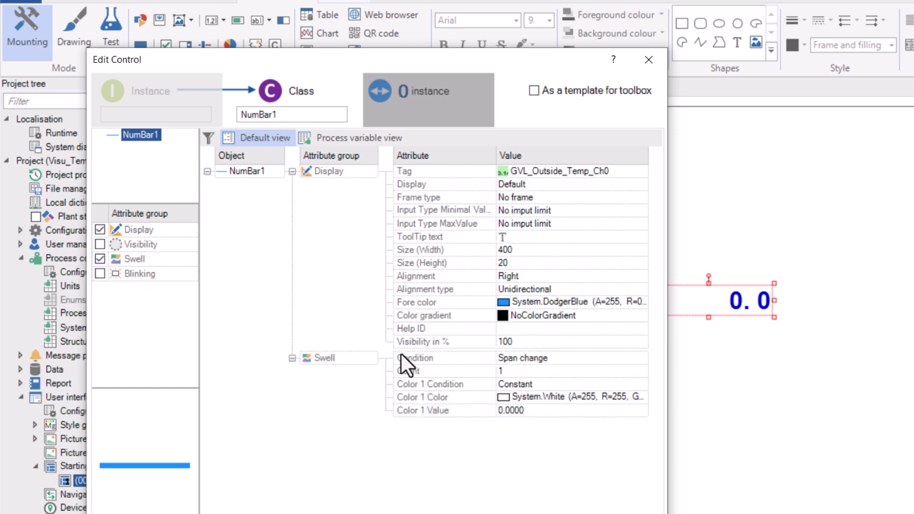
left_click(493, 361)
left_click(642, 358)
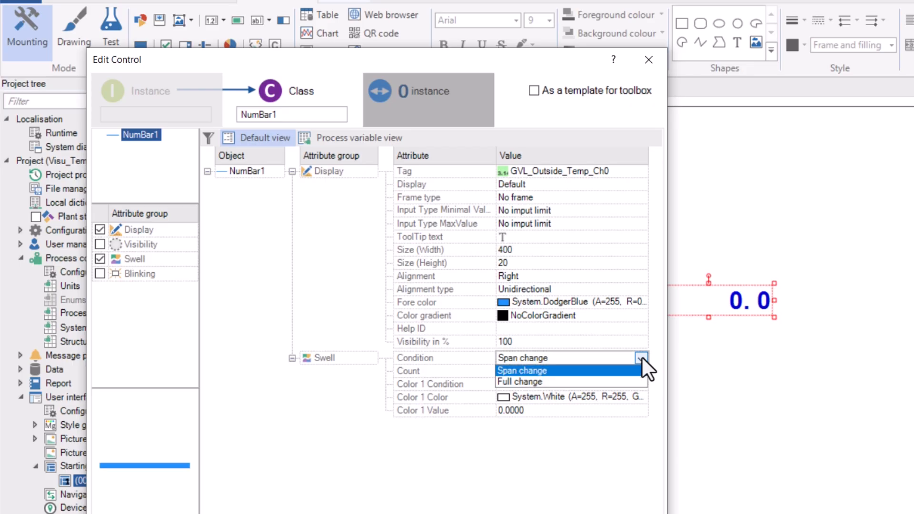
left_click(629, 381)
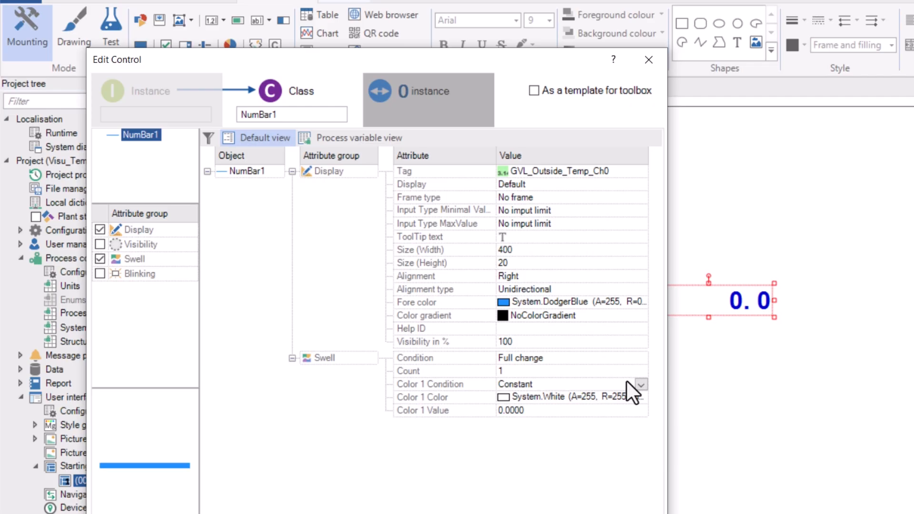
Set static input limits of 0 minimum and 40 maximum.
left_click(640, 210)
left_click(606, 234)
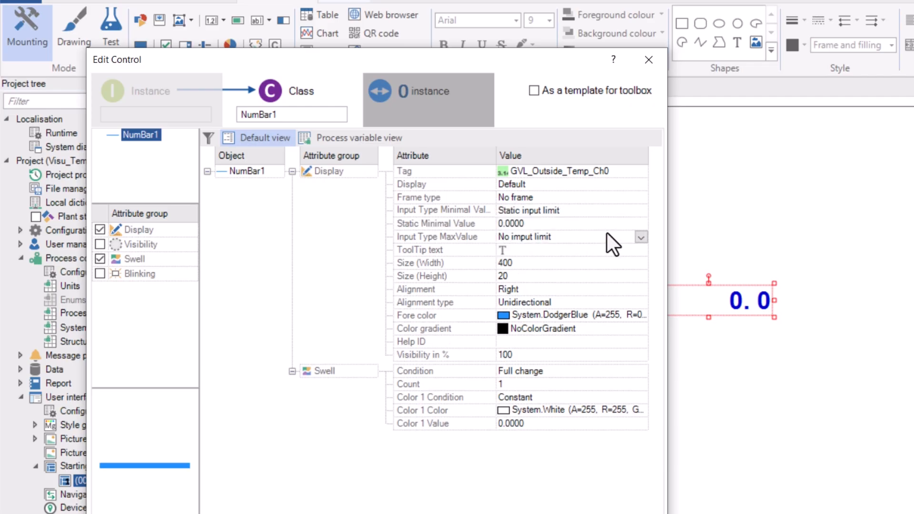
left_click(642, 236)
left_click(564, 258)
left_click(555, 251)
type("40")
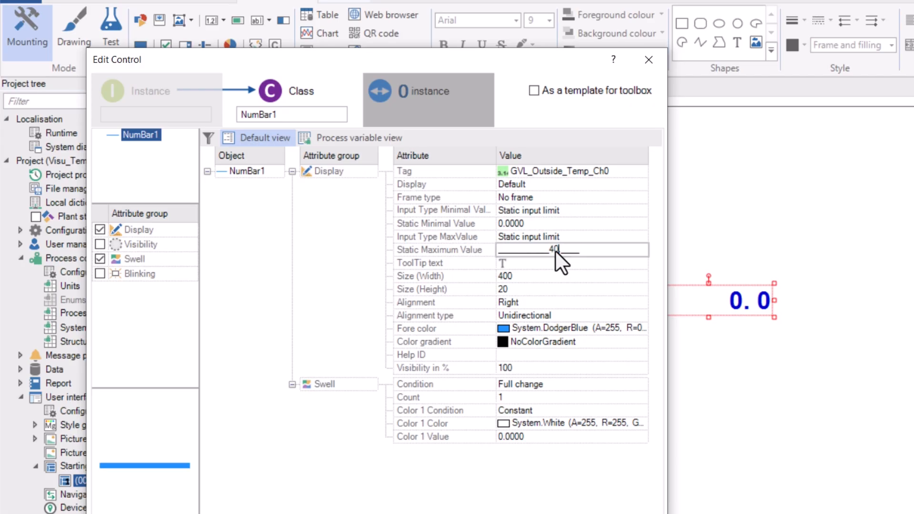
key("Return")
Give the bar a Basic dark grey (Black70) frame with distance 10.
left_click(641, 197)
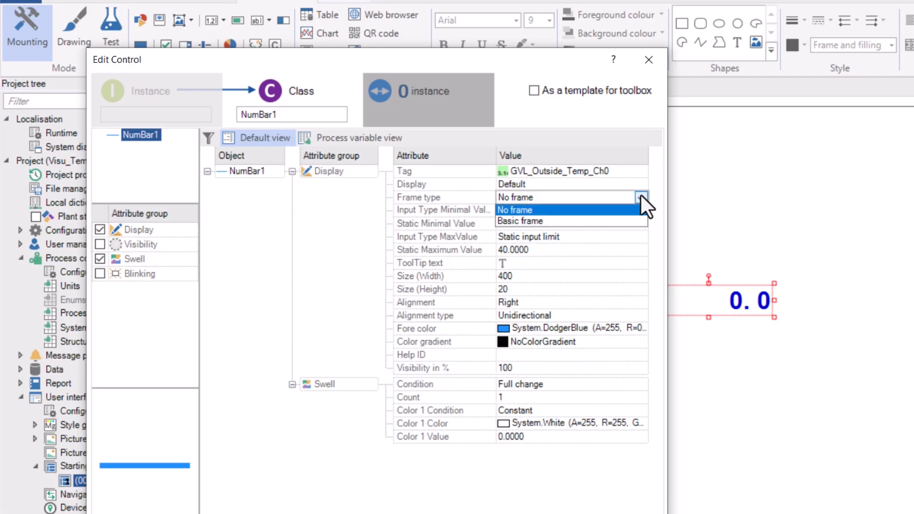
left_click(616, 220)
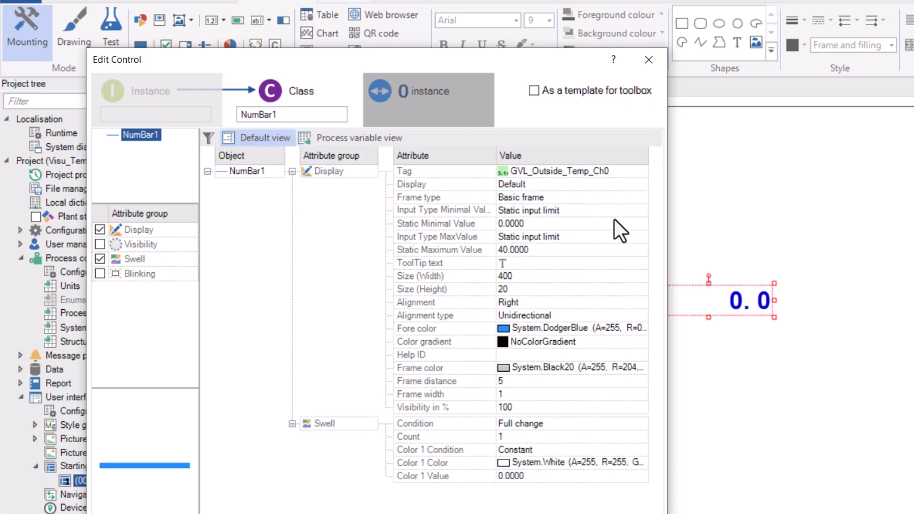
left_click(618, 370)
left_click(578, 293)
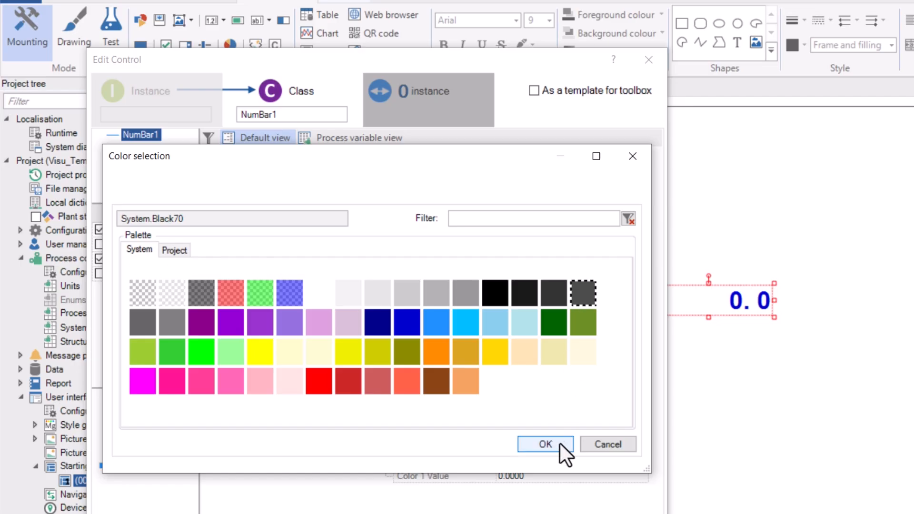
left_click(544, 443)
left_click(626, 384)
type("10")
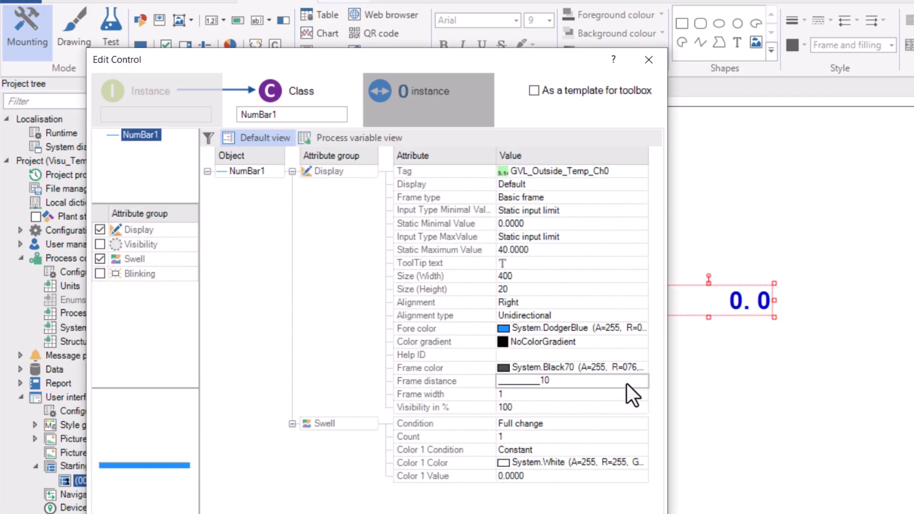
key("Return")
Make the swell colour red at a threshold of 30 and apply the bar settings.
left_click(630, 462)
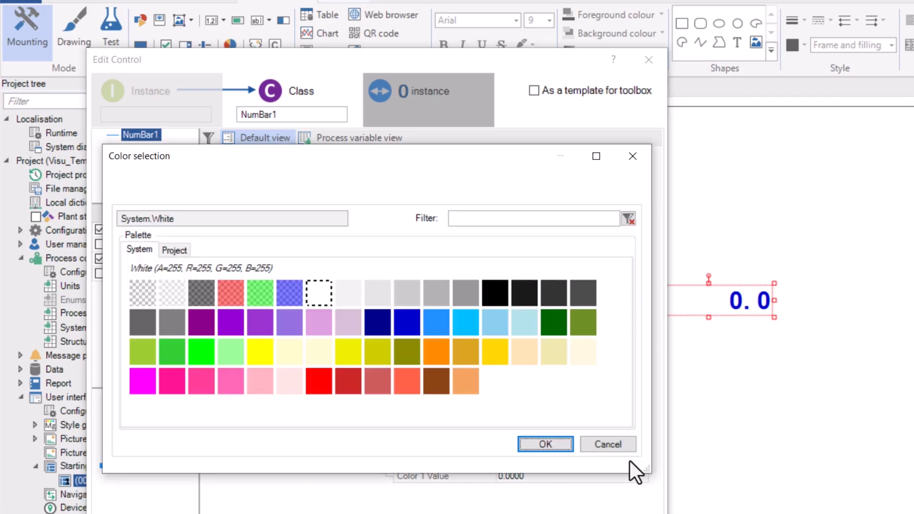
left_click(317, 380)
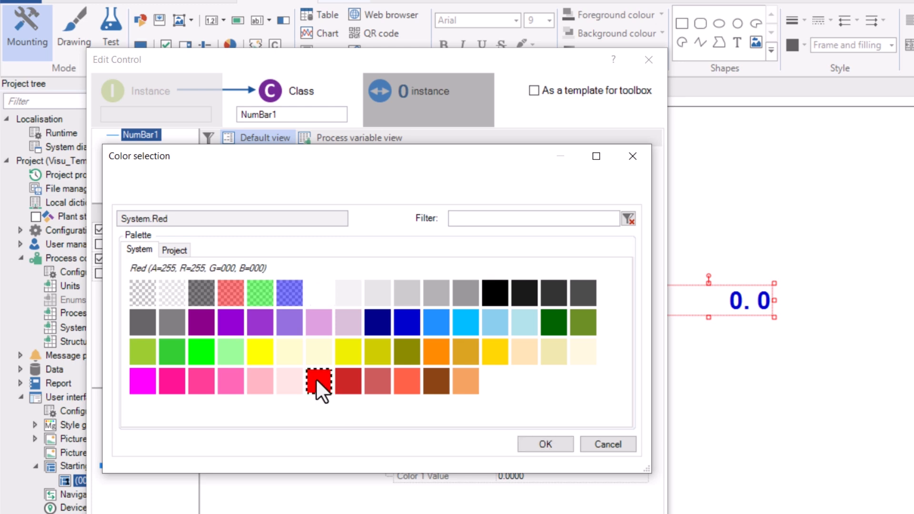
left_click(544, 444)
left_click(545, 476)
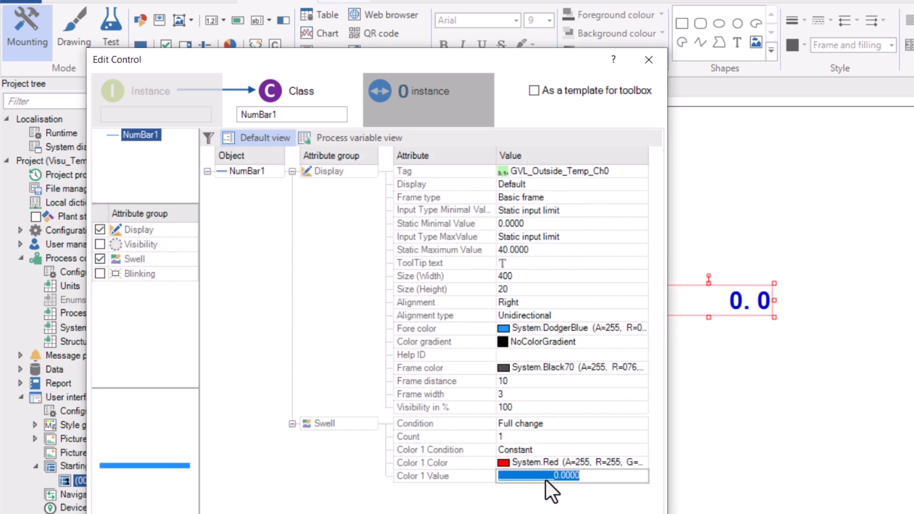
type("30.")
key("Return")
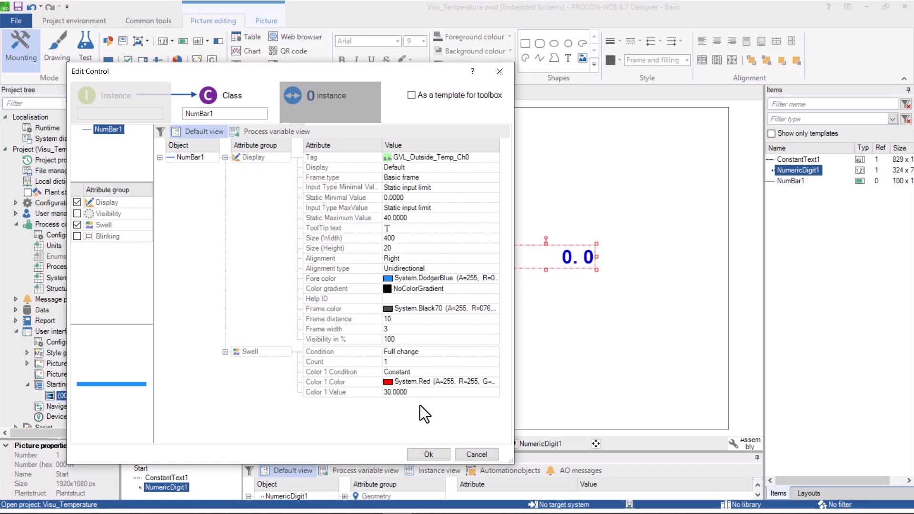
left_click(431, 455)
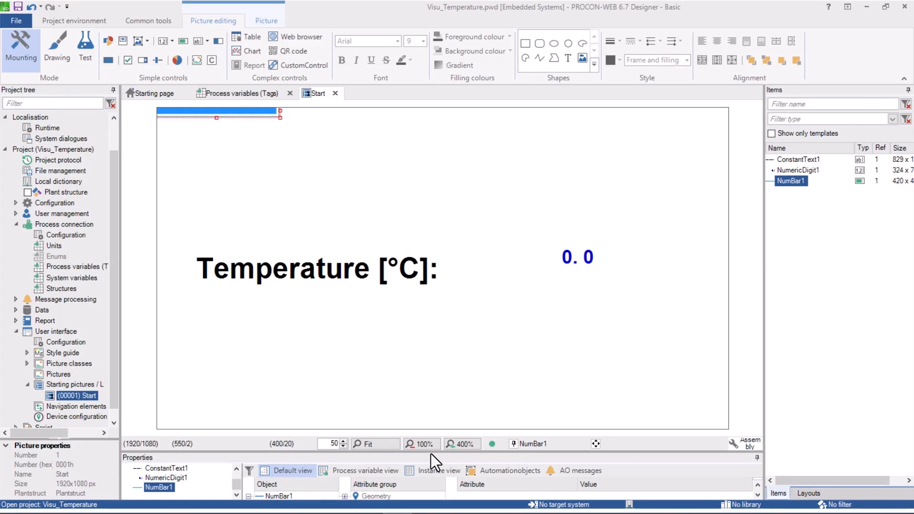
Move the bar under the 0.0 value, then copy the label, value and bar to a row below.
left_click_drag(219, 114, 577, 277)
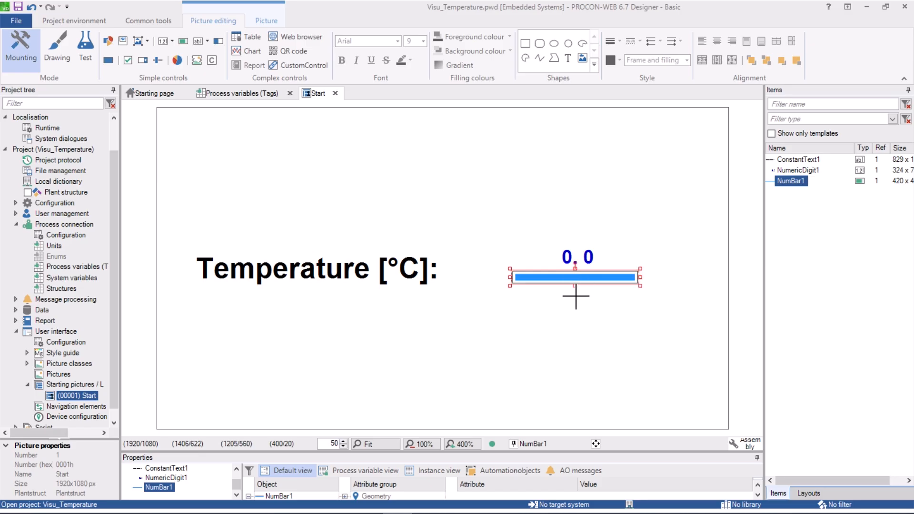
left_click(574, 328)
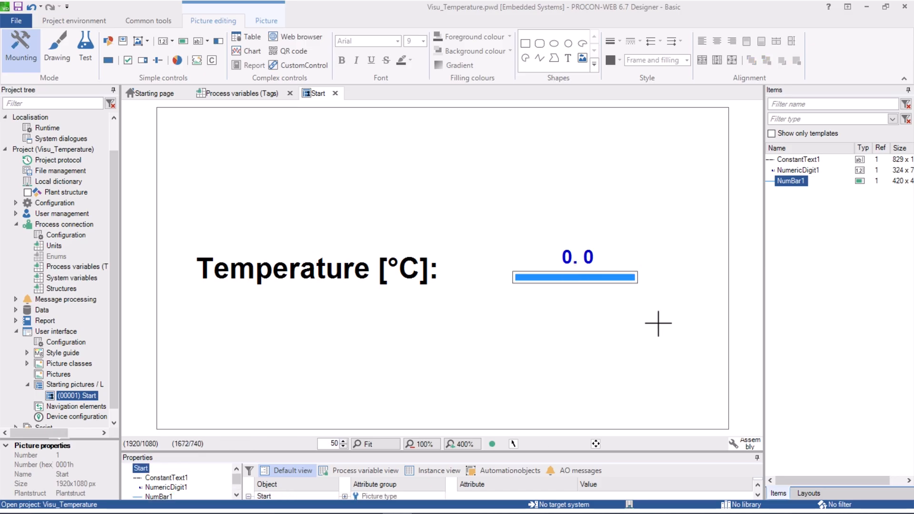
left_click_drag(674, 234, 170, 310)
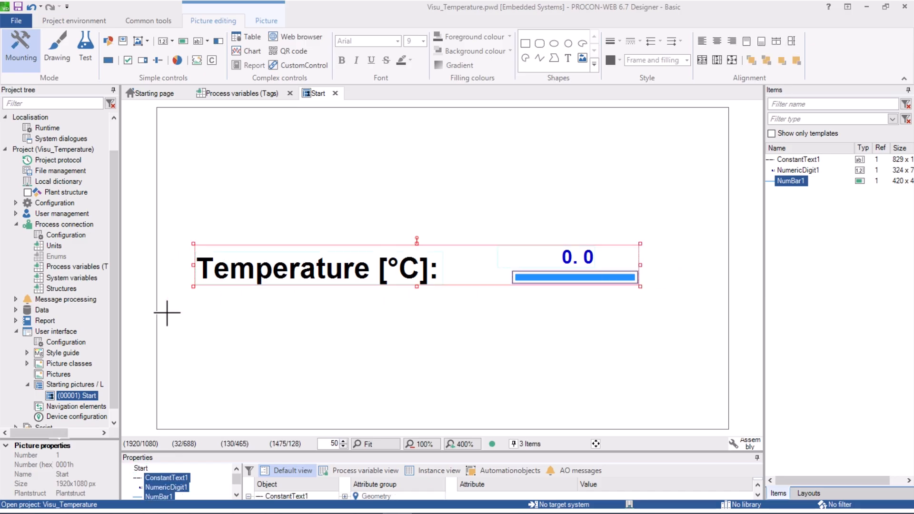
key("ctrl")
key("ctrl+v")
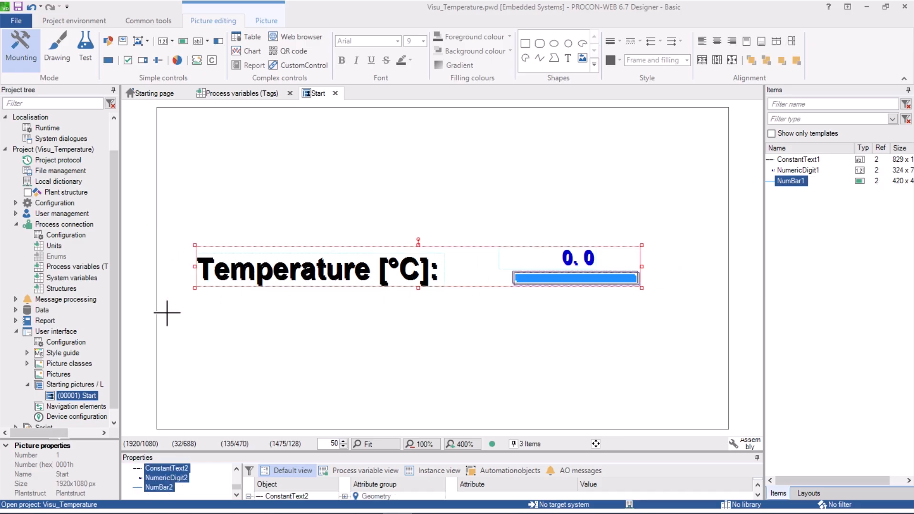
key("Left")
key("Left")
key("Left")
key("Left")
key("Left")
key("Down")
key("Down")
key("Down")
key("Down")
key("Down")
key("Down")
key("Down")
key("Down")
key("Down")
key("Down")
key("Down")
key("Down")
key("Down")
key("Down")
key("Down")
key("Down")
key("Down")
key("Down")
key("Down")
key("Down")
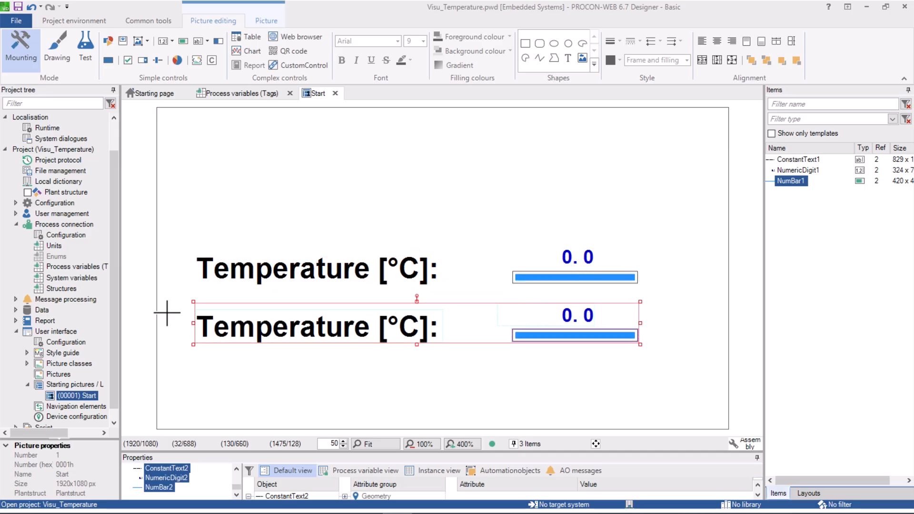
left_click(337, 373)
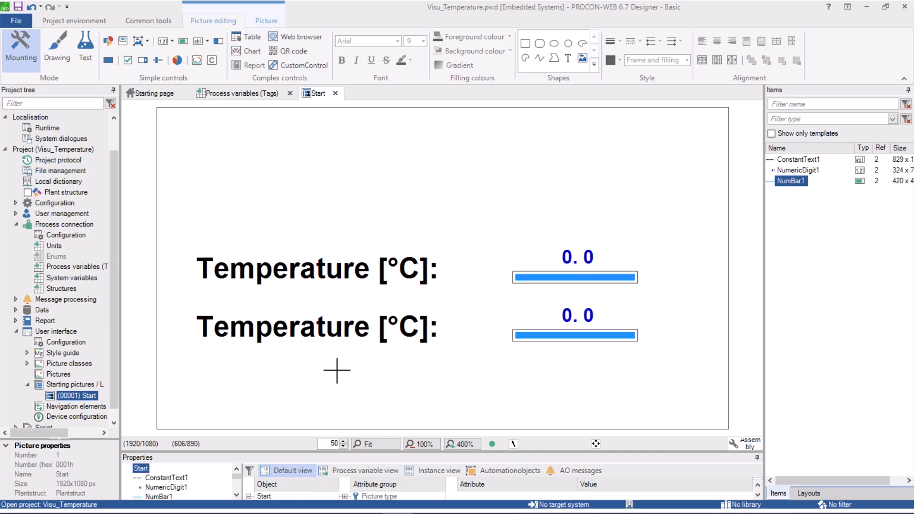
Change the second row's label text to 'Voltage [V]:'.
double_click(336, 326)
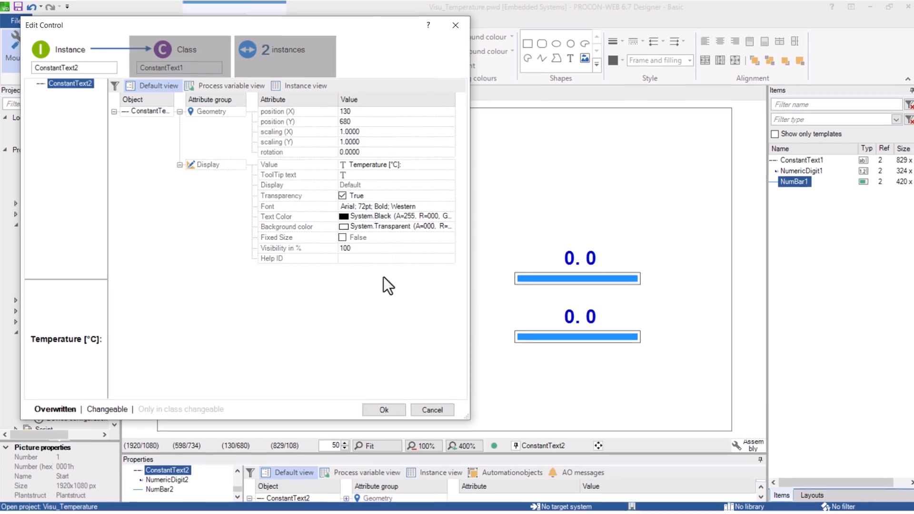
left_click(391, 165)
left_click(391, 165)
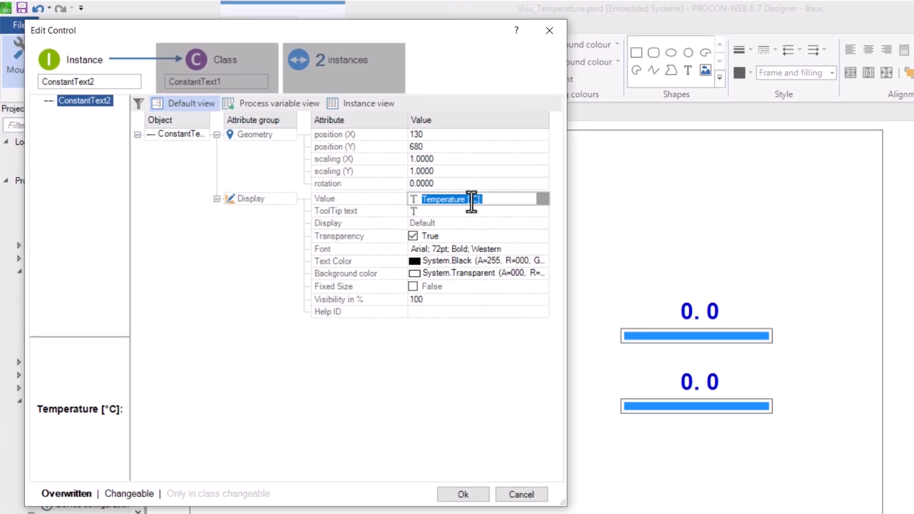
type("Voltage [V")
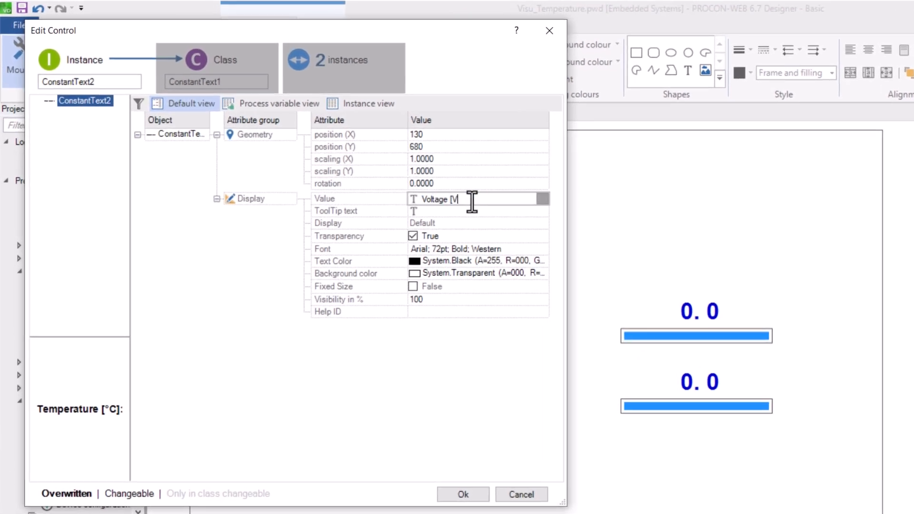
key("Return")
left_click(463, 494)
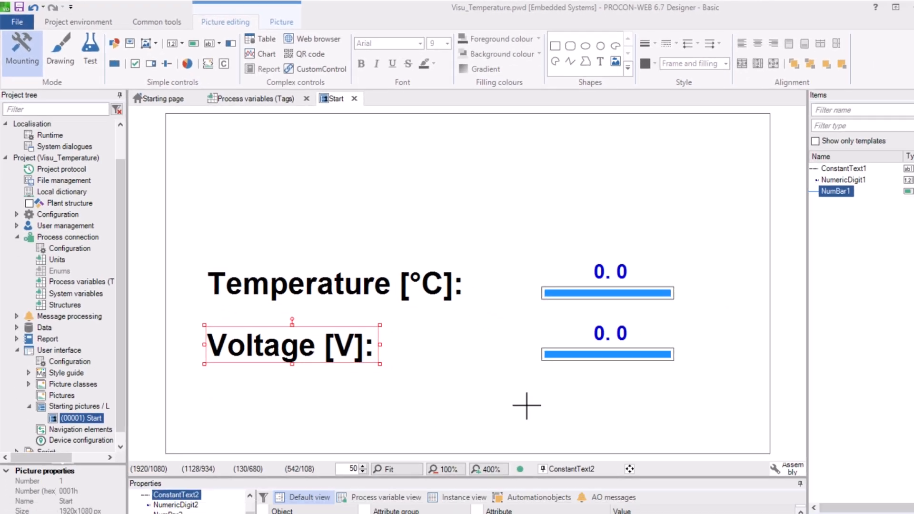
Link NumericDigit2 to GVL_Analog_0_10V_Ch0 showing two decimal digits.
double_click(612, 337)
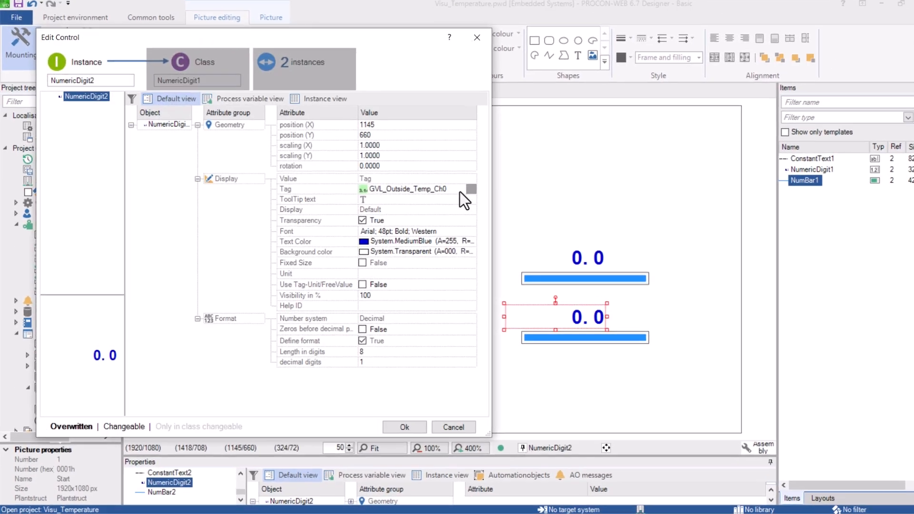
left_click(488, 200)
left_click(527, 187)
left_click(52, 239)
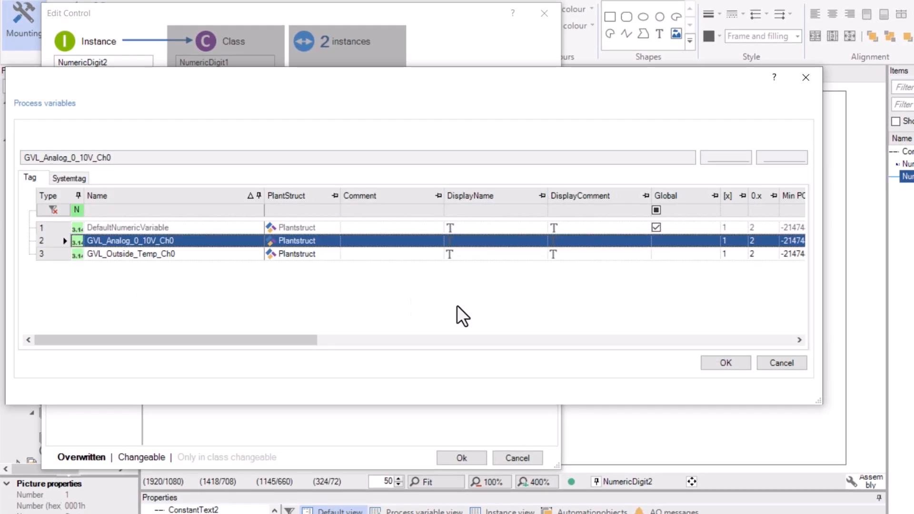
left_click(723, 363)
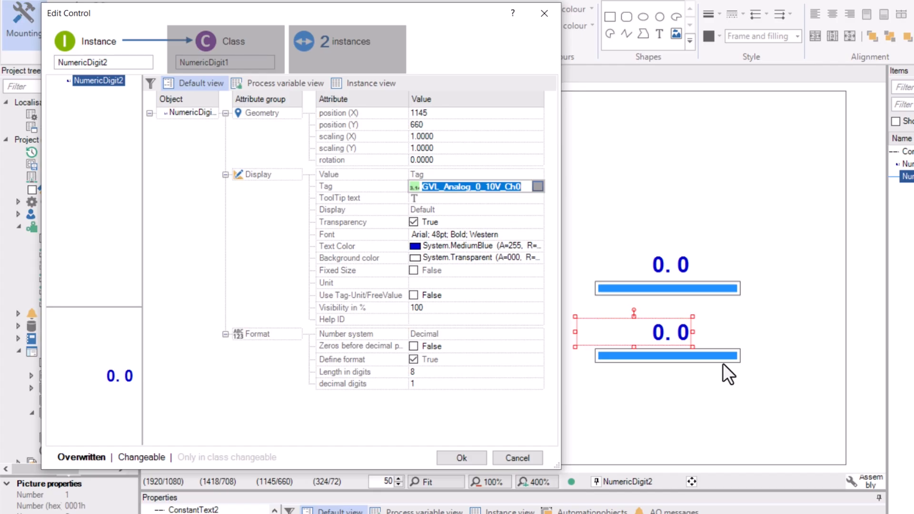
left_click(429, 381)
key("Return")
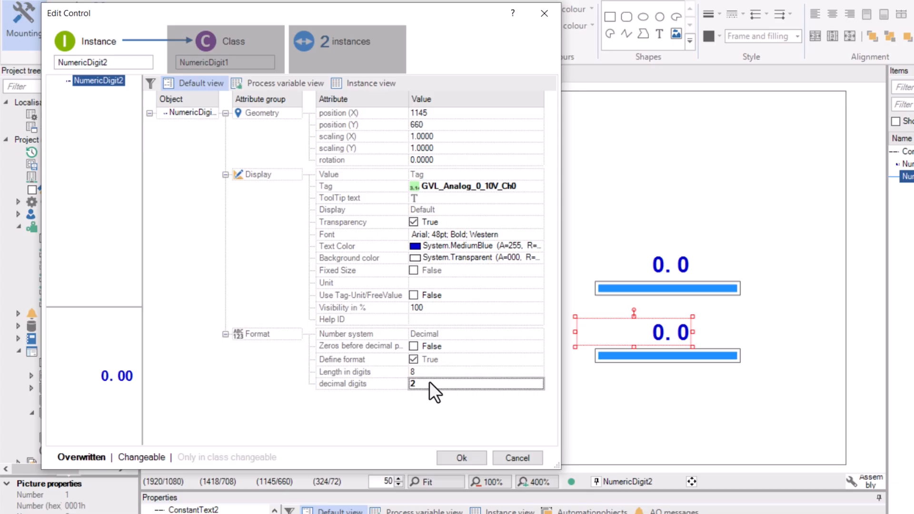
left_click(463, 458)
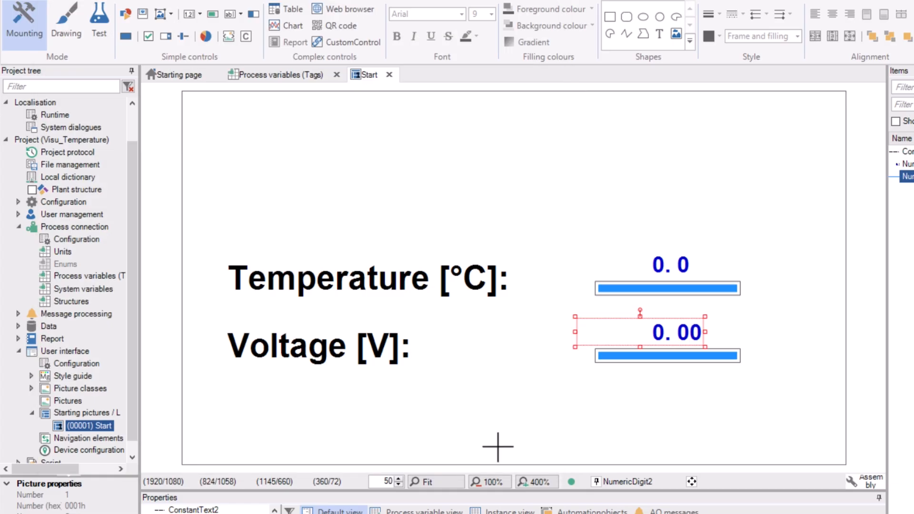
double_click(662, 356)
Link NumBar2 to GVL_Analog_0_10V_Ch0 and colour it LimeGreen.
left_click(573, 300)
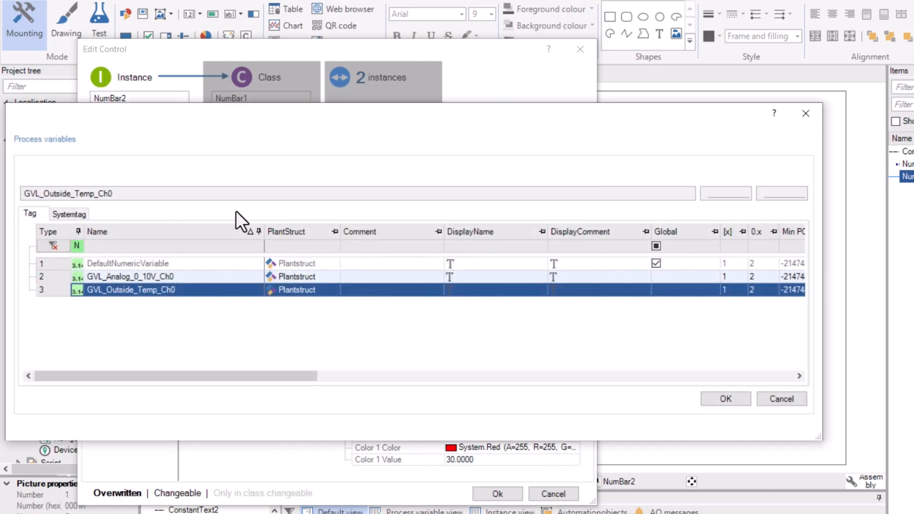
left_click(53, 278)
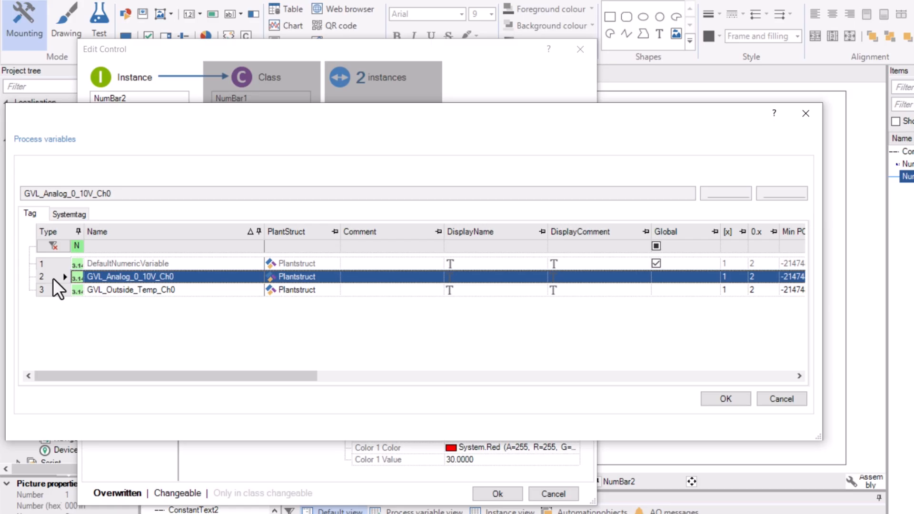
left_click(726, 398)
left_click(571, 326)
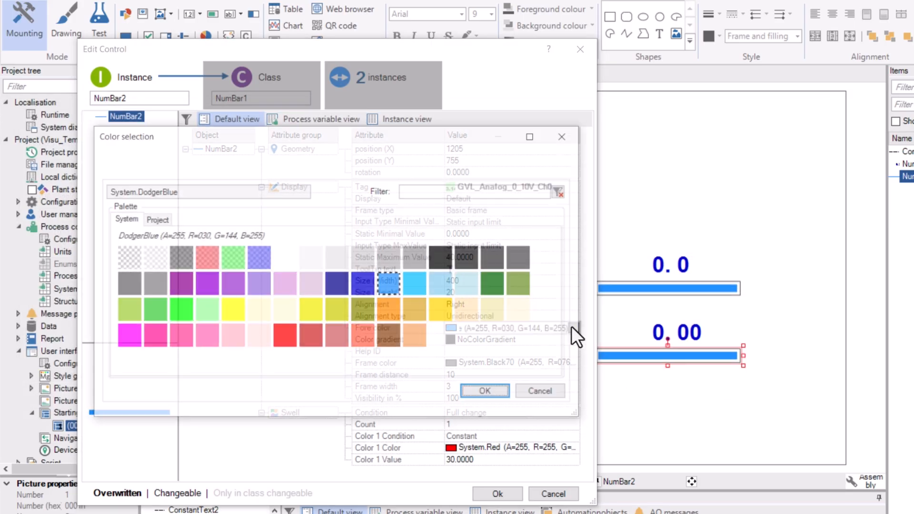
left_click(154, 311)
left_click(488, 392)
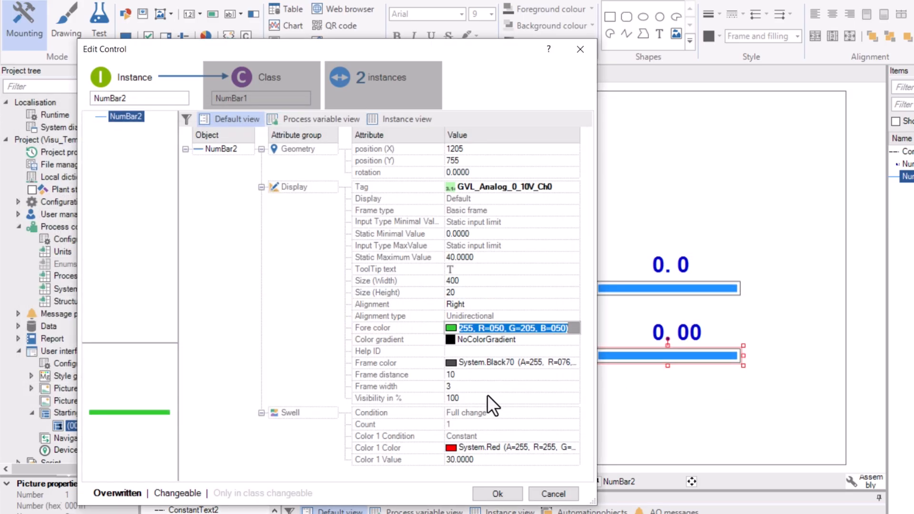
Set the bar maximum to 10 with a red threshold of 8, then shift all six items up-right.
left_click(490, 257)
type("10")
key("Return")
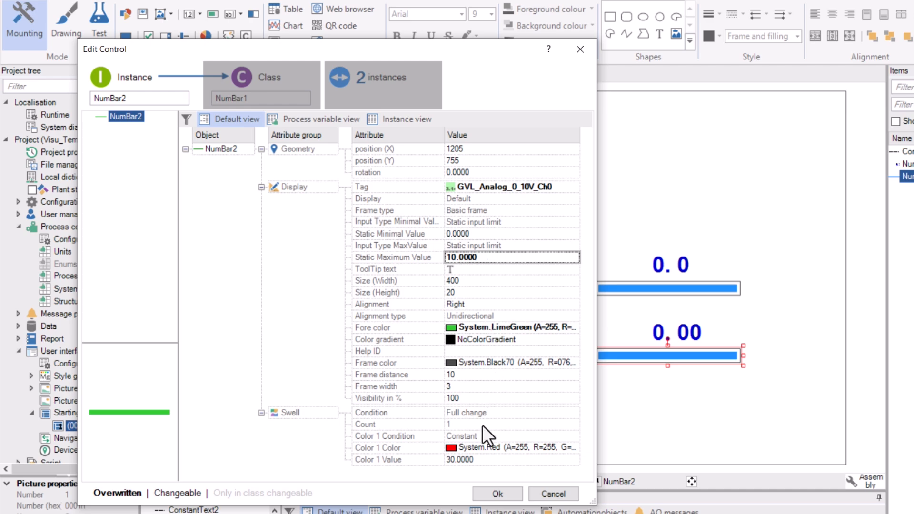
left_click(479, 459)
type("8")
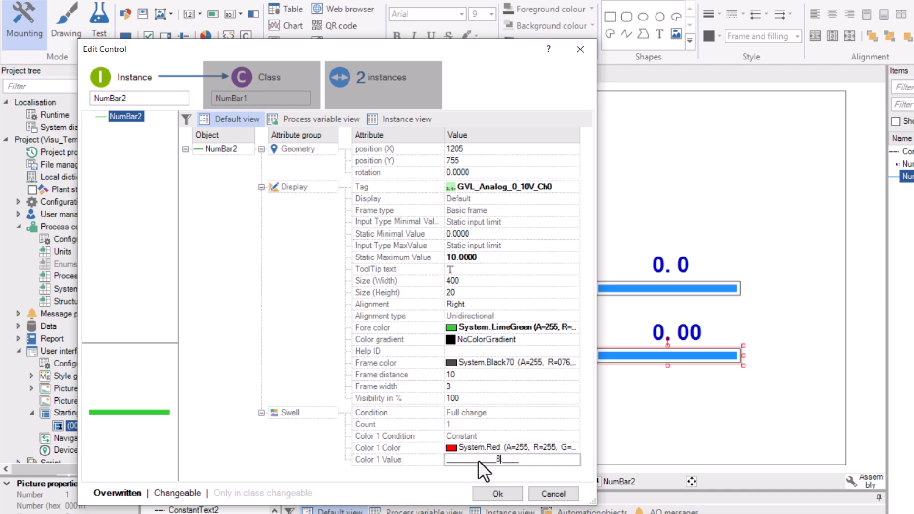
key("Return")
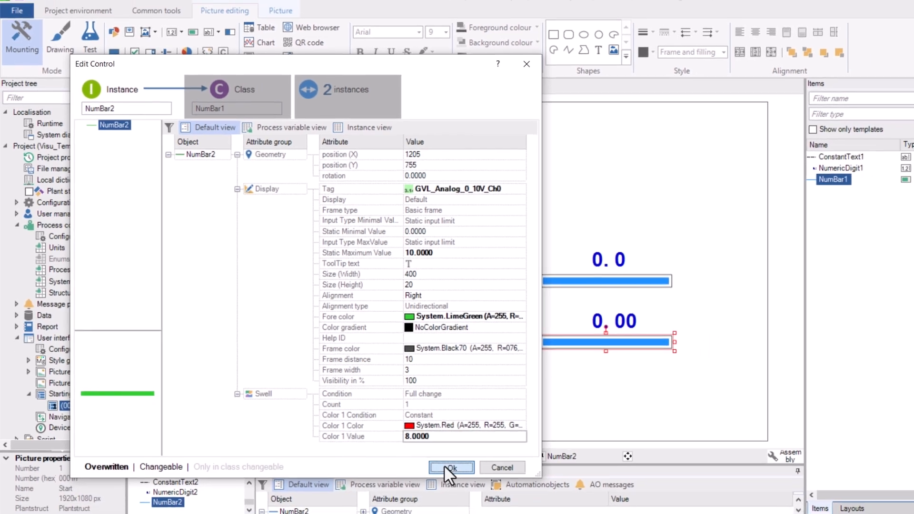
left_click(498, 494)
left_click_drag(170, 230, 679, 370)
left_click_drag(357, 268, 381, 255)
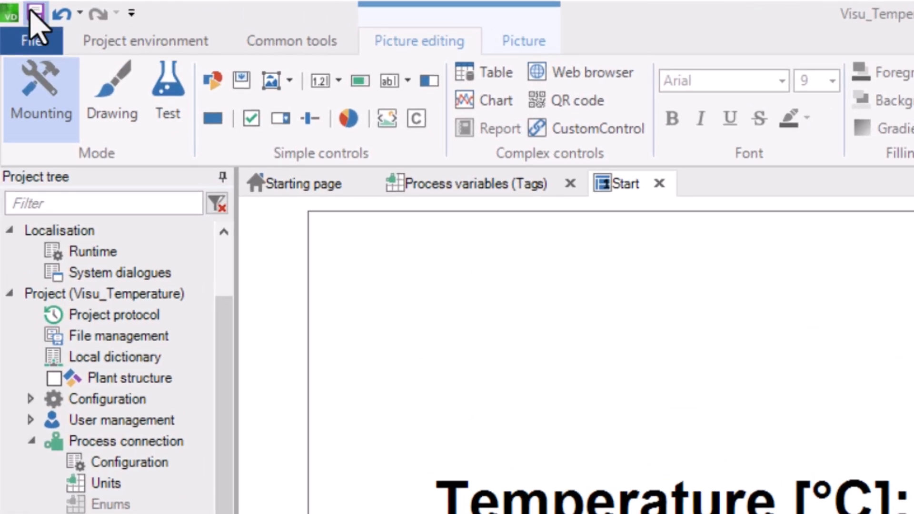
Create the runtime project from the Project environment.
left_click(145, 41)
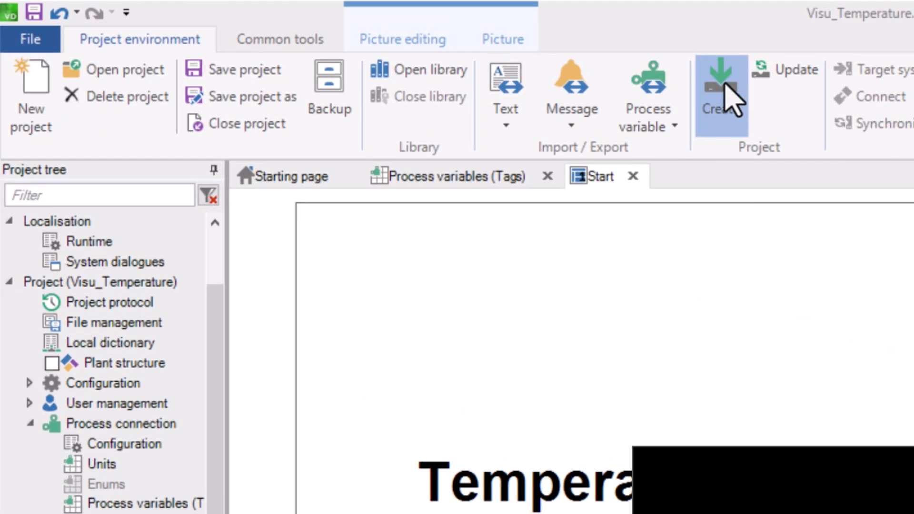
left_click(751, 79)
left_click(758, 458)
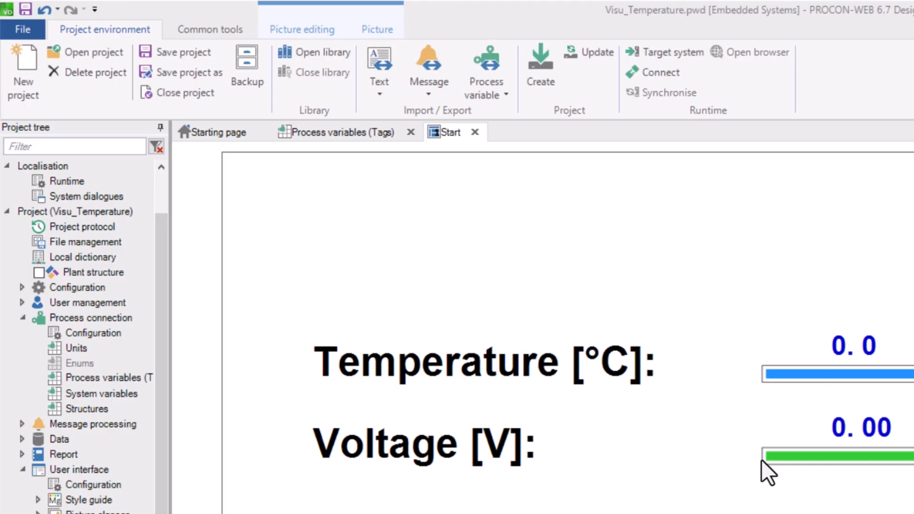
Select the found device at 192.168.0.101 as the target system.
left_click(645, 52)
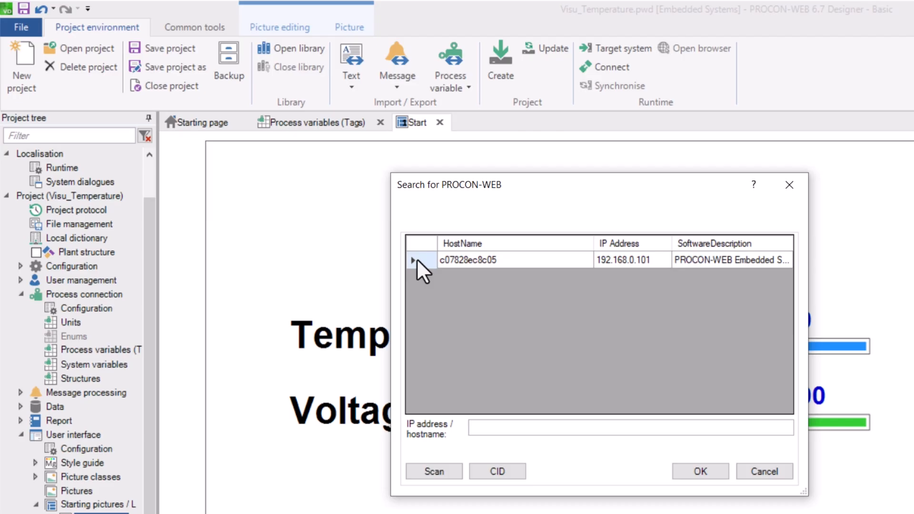
left_click(417, 261)
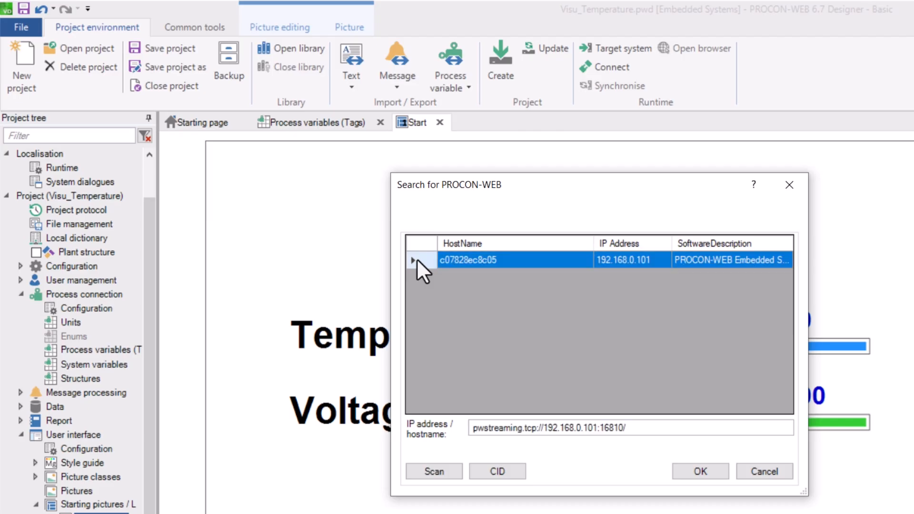
left_click(696, 473)
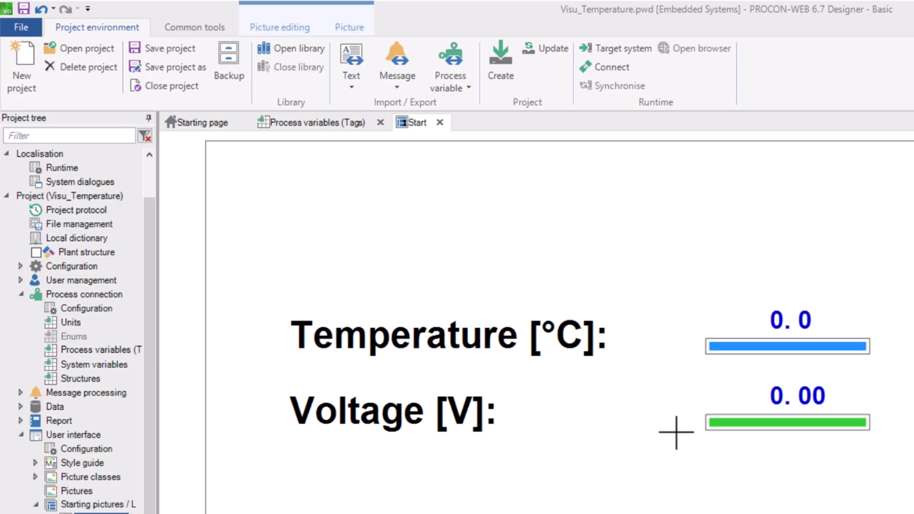
Connect to 192.168.0.101 and transfer the complete project to the device.
left_click(620, 68)
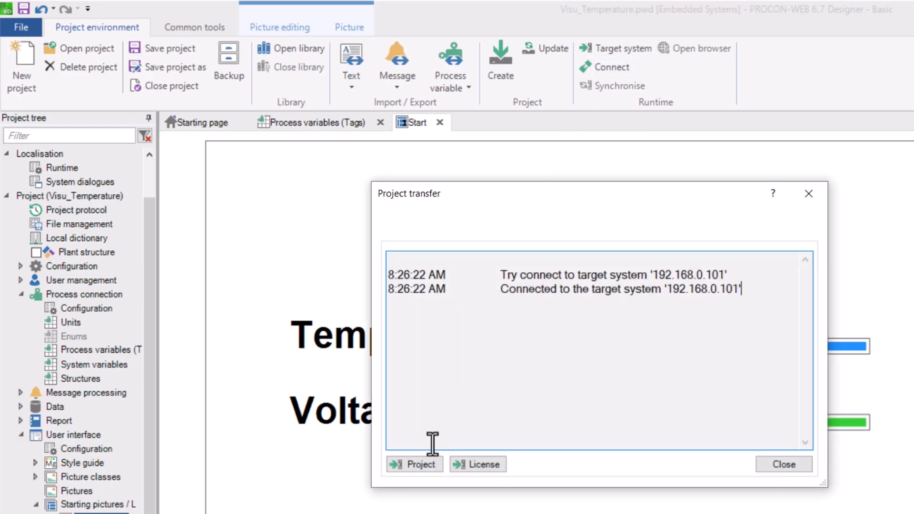
left_click(428, 465)
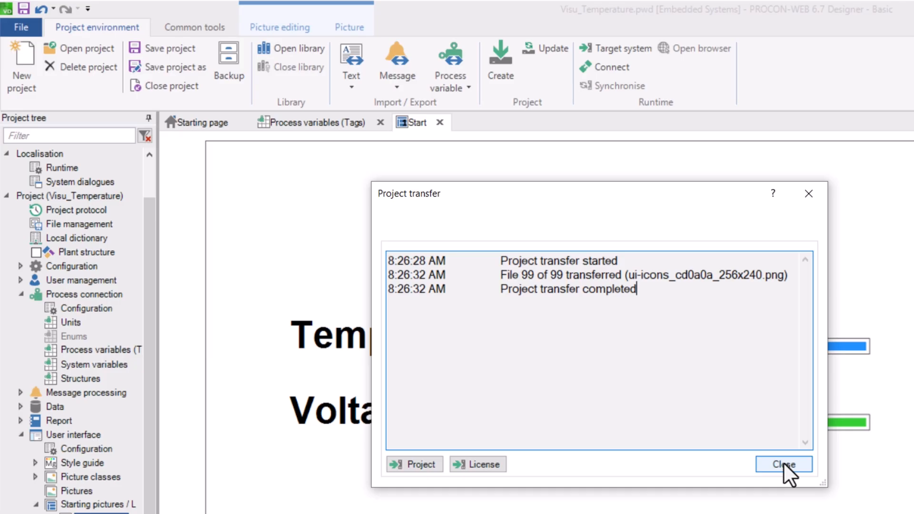
left_click(783, 462)
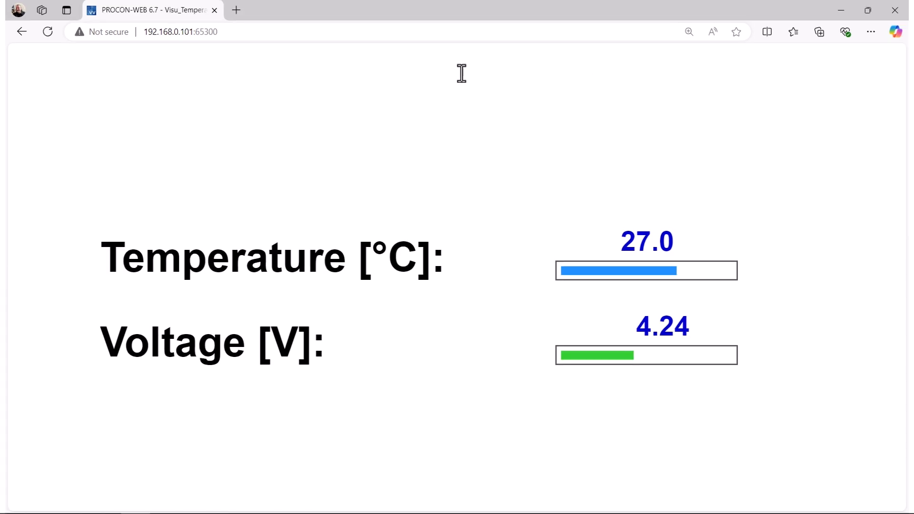
Switch the runtime page in Edge to full screen showing 27.0 °C and 4.24 V.
left_click(873, 32)
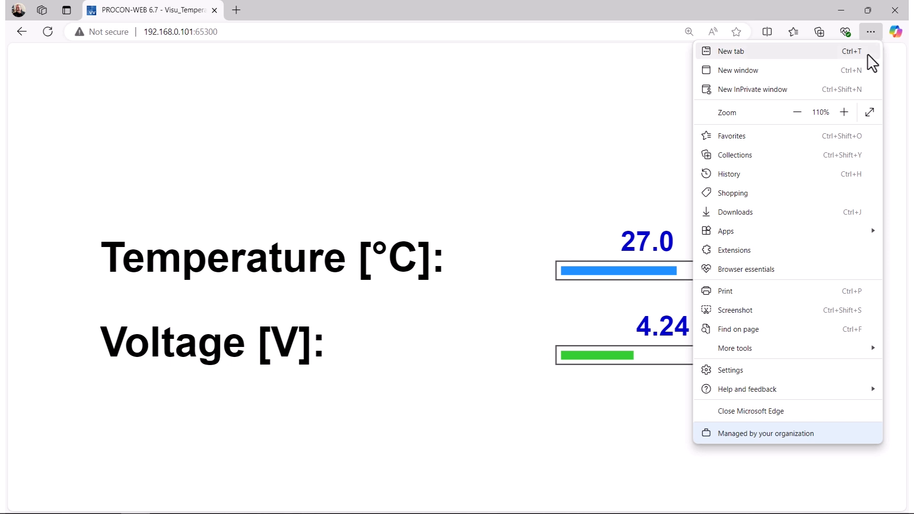
left_click(869, 111)
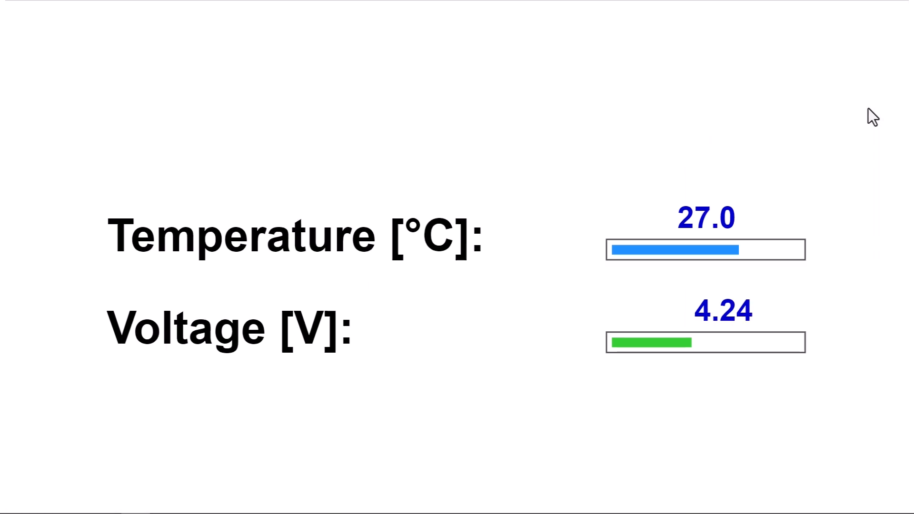